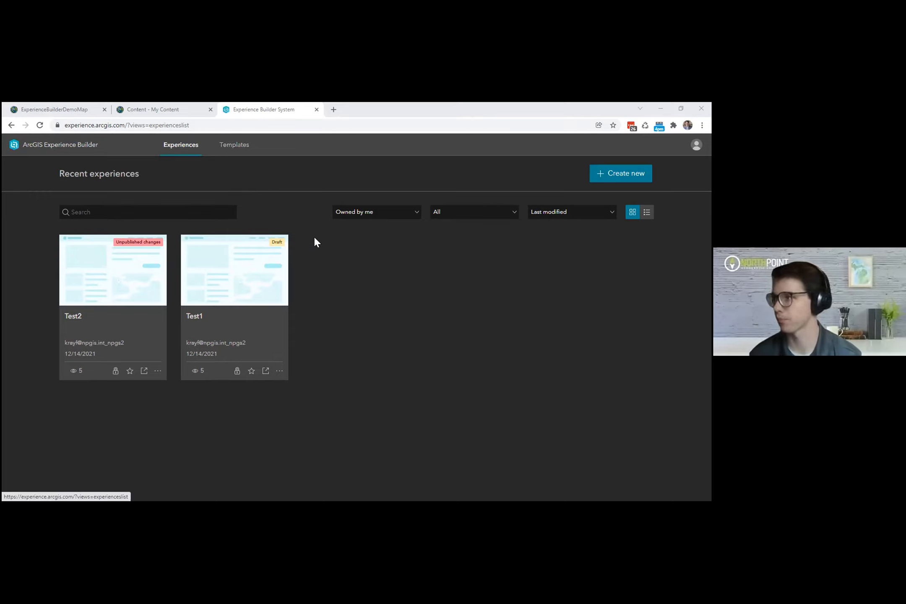
Start a new experience and look through the default template gallery, including the map centric, dashboard and multi-page templates.
click(618, 178)
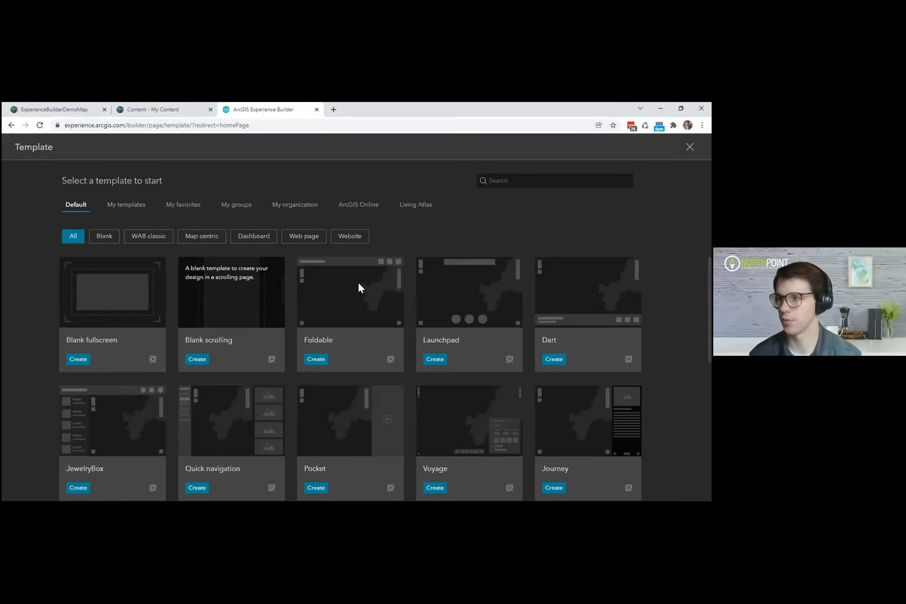
scroll(417, 316, down, 2)
scroll(357, 300, up, 2)
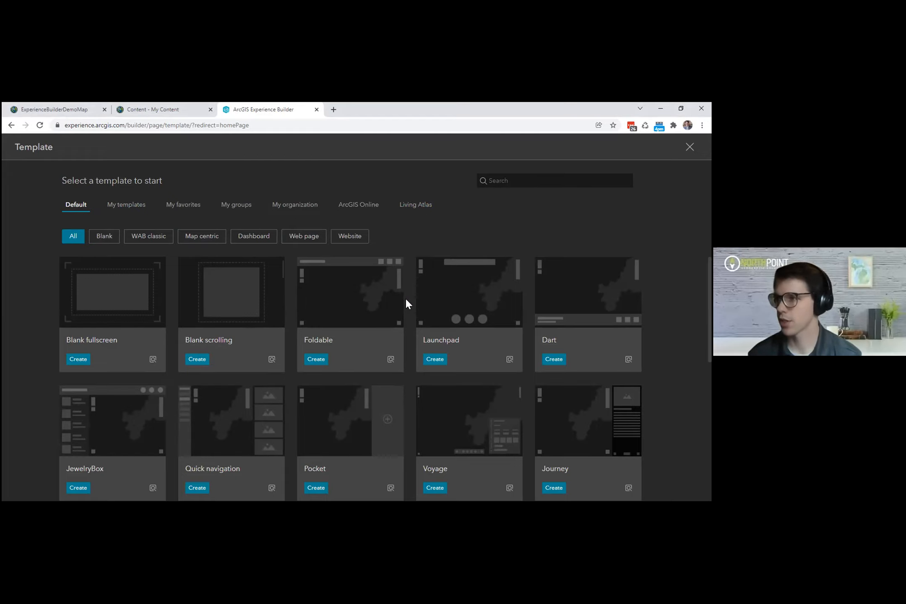
mouse_move(366, 308)
scroll(371, 289, down, 1)
scroll(360, 306, up, 1)
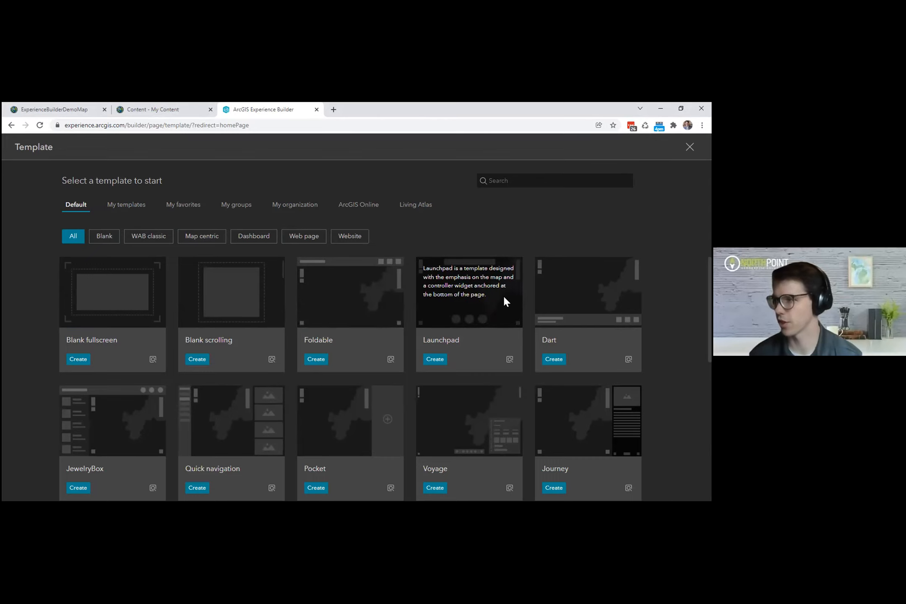
scroll(431, 326, down, 5)
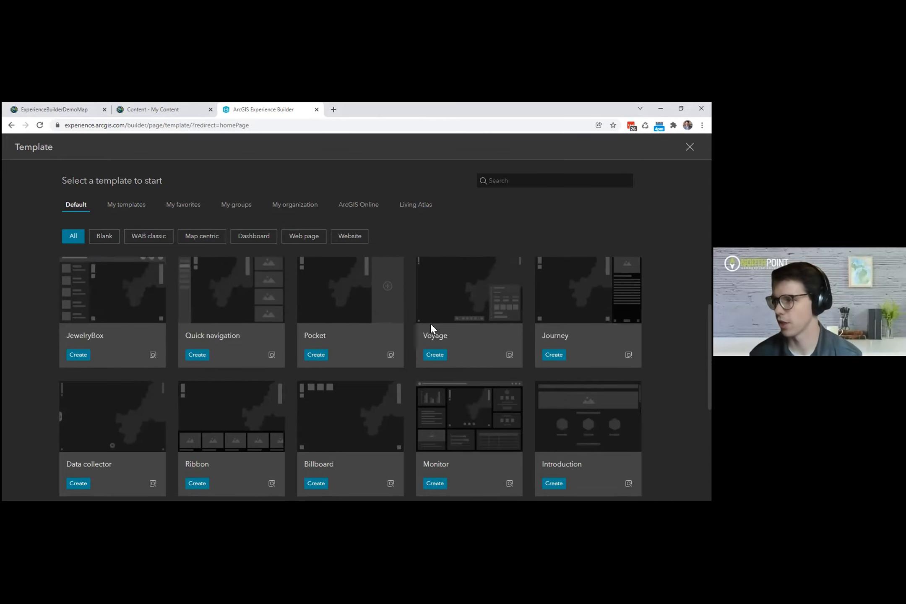
scroll(464, 320, down, 2)
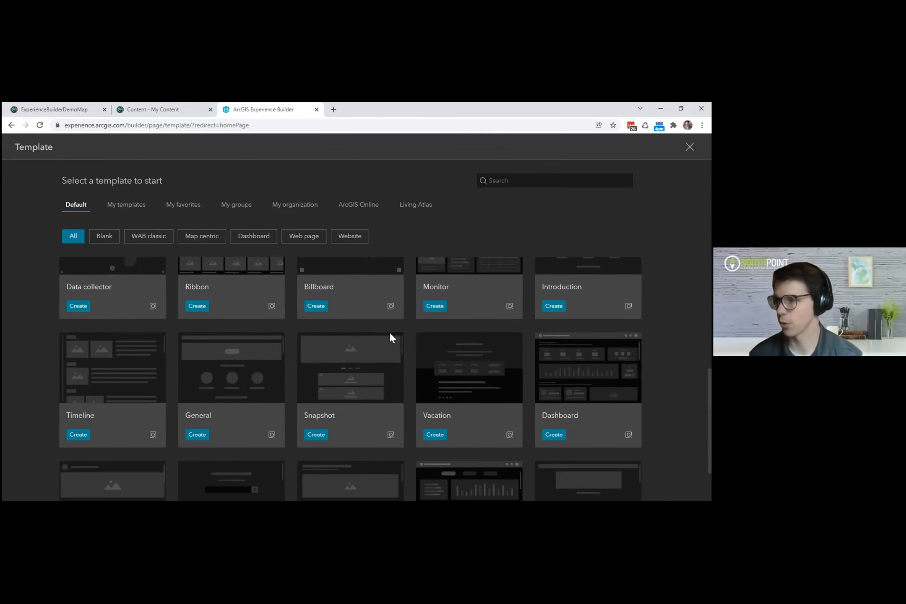
scroll(389, 333, down, 1)
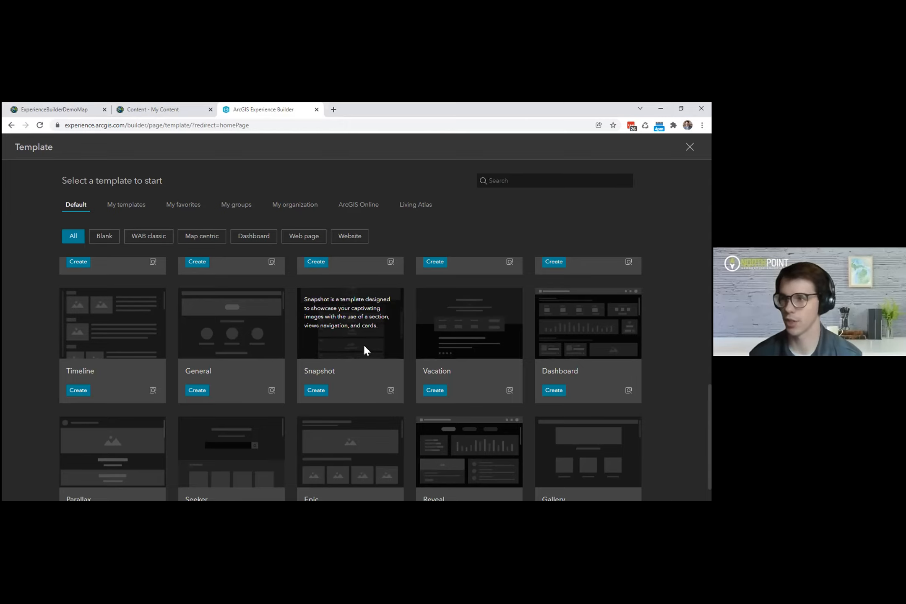
scroll(321, 364, down, 4)
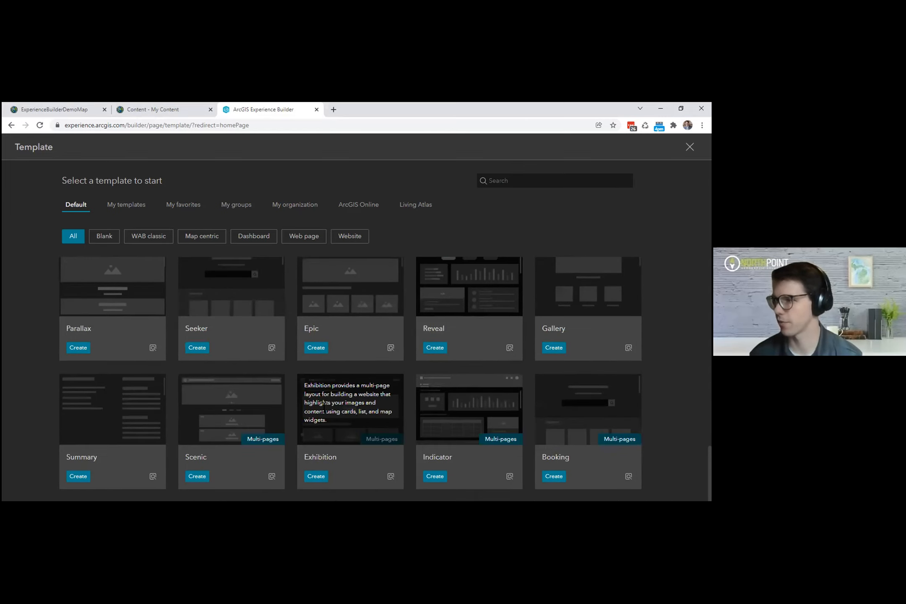
scroll(370, 386, up, 5)
scroll(370, 385, up, 5)
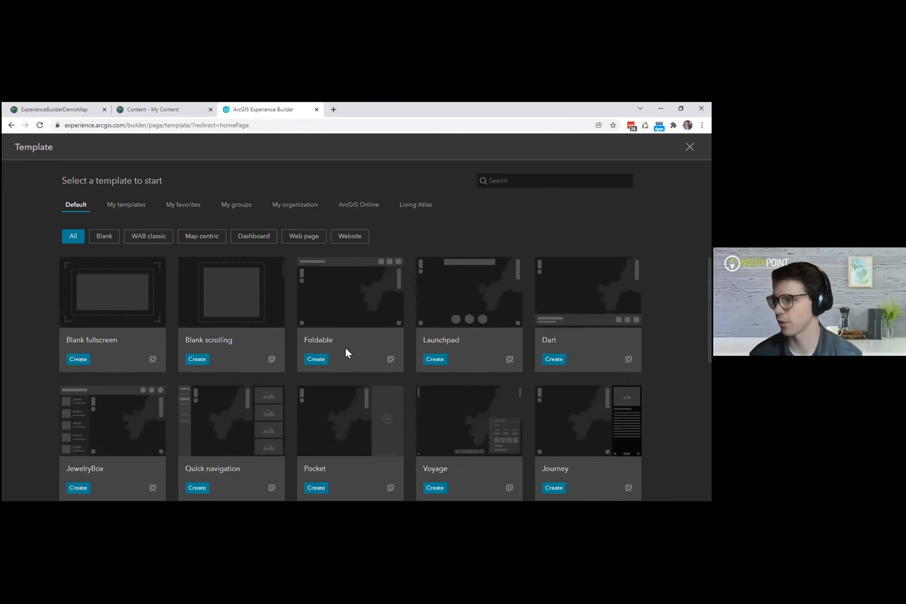
Create the experience from the Launchpad template and fit the page width to the canvas.
click(435, 360)
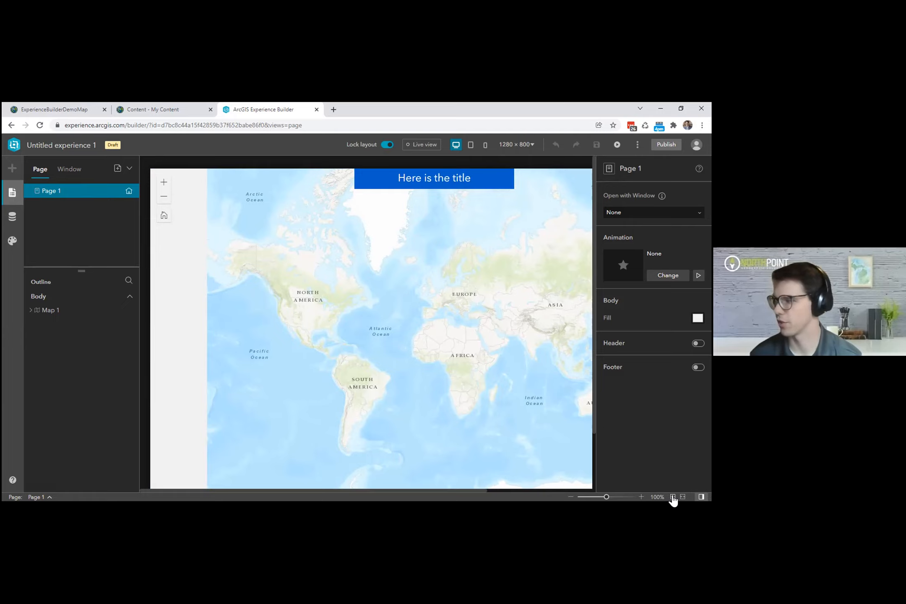
click(682, 498)
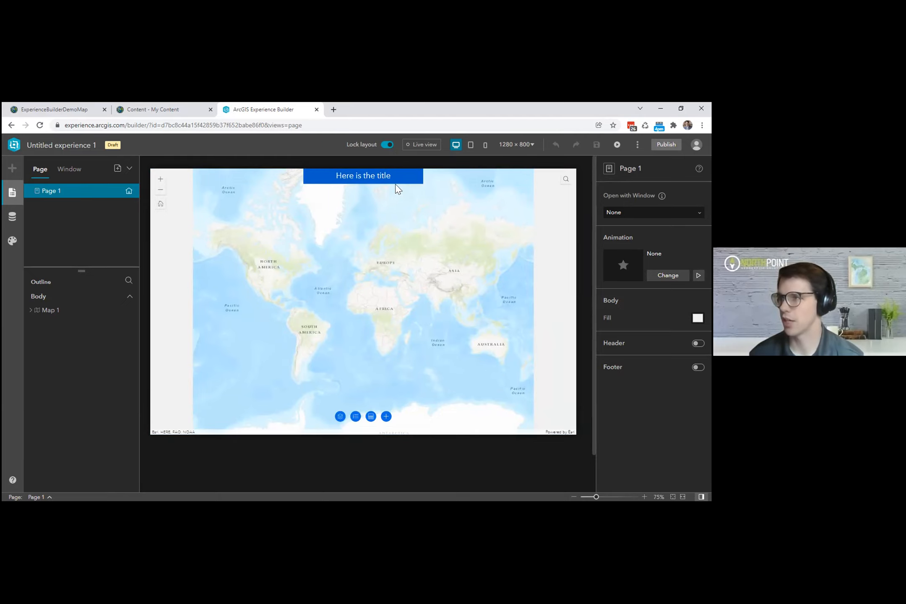
Unlock the layout, try moving the "Here is the title" text lower on the map, and undo the move.
click(386, 145)
click(387, 145)
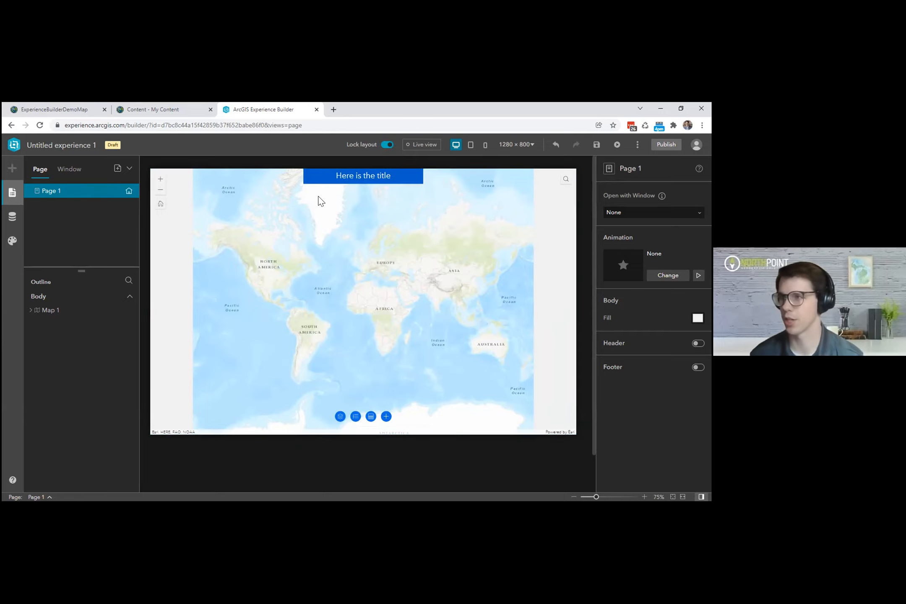
click(385, 145)
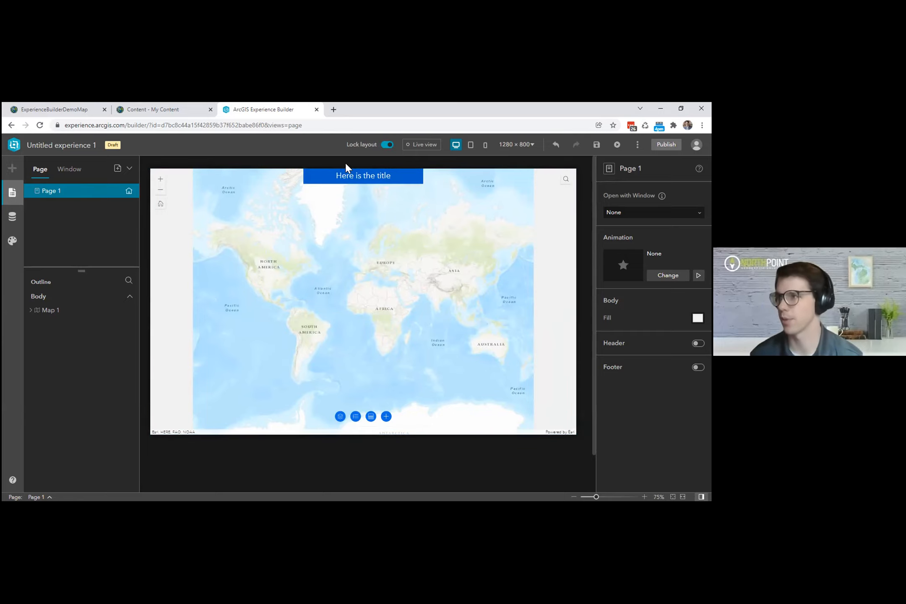
click(336, 182)
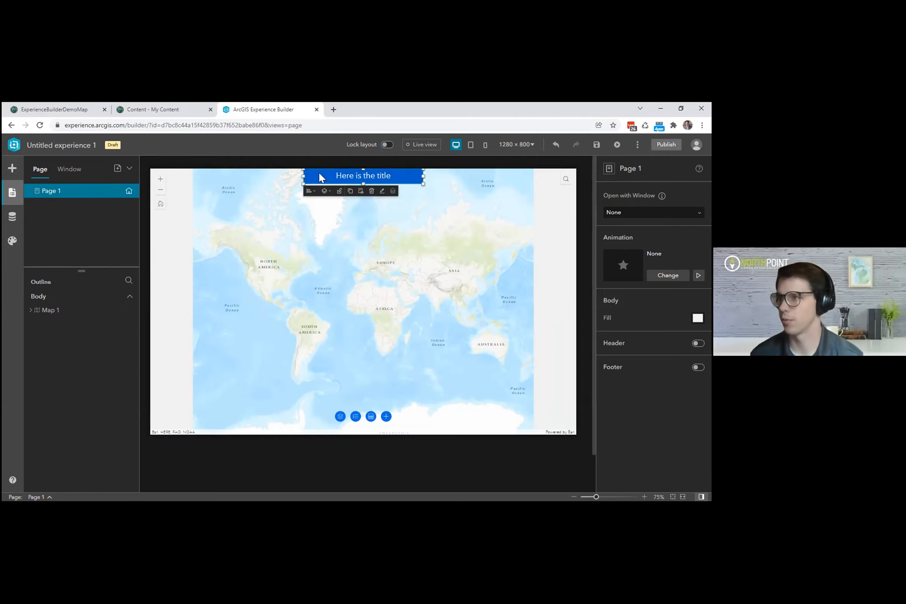
drag(339, 173, 315, 202)
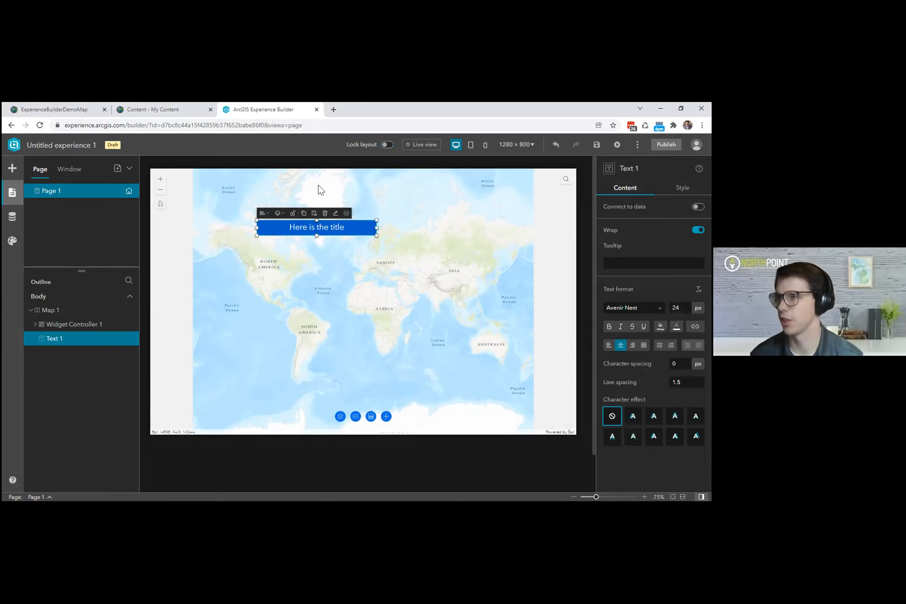
key(ctrl+z)
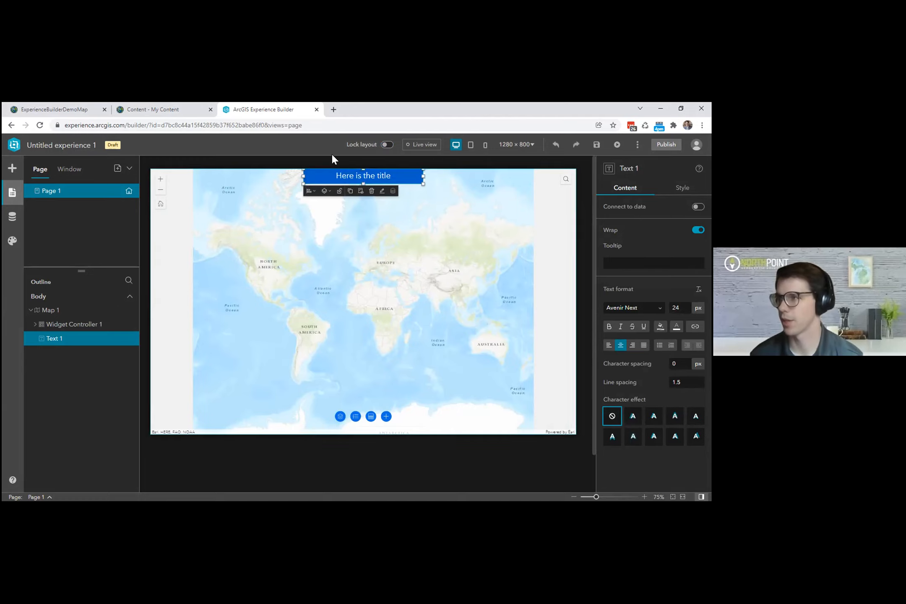
Test the Map Layers widget and the map zoom in live view, and return to editing.
click(427, 144)
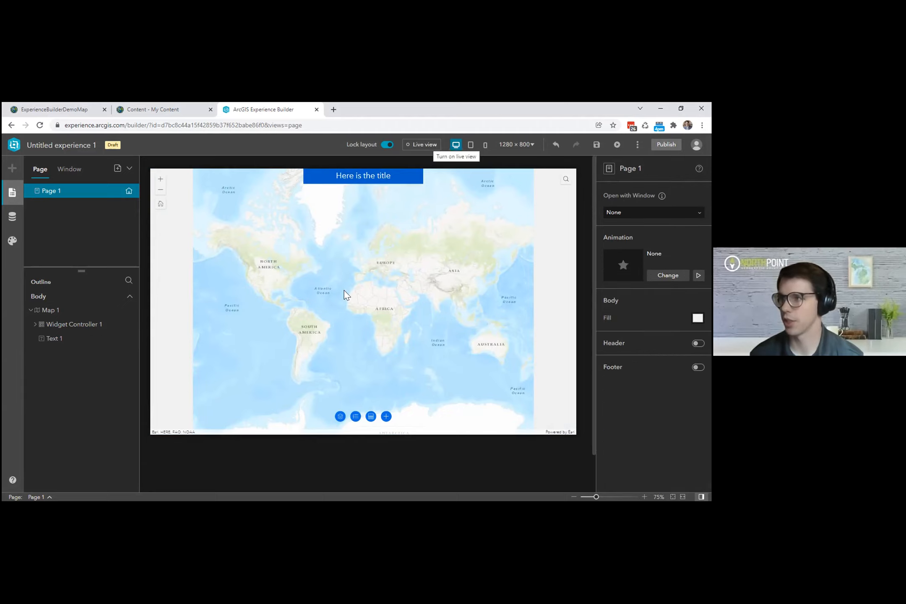
click(348, 417)
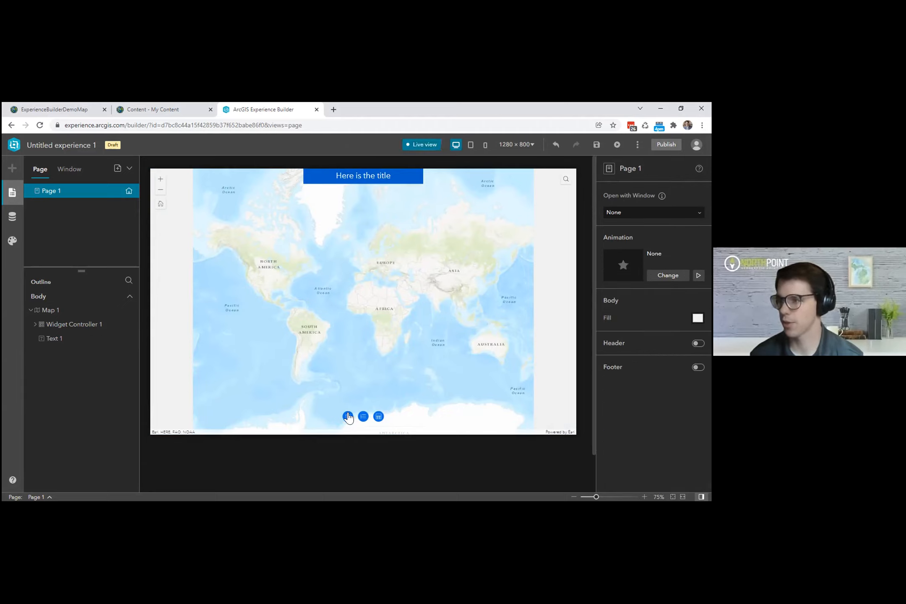
click(348, 416)
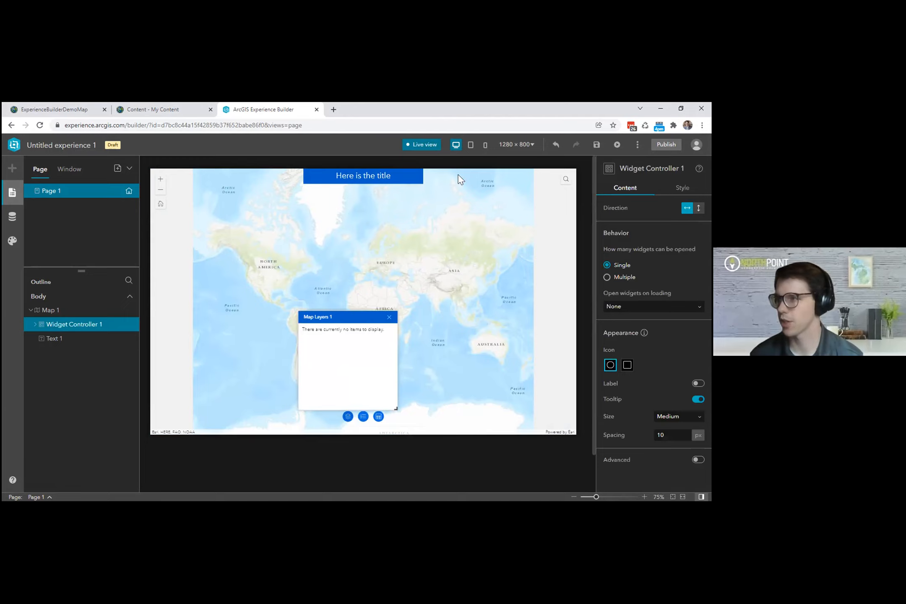
scroll(283, 289, up, 1)
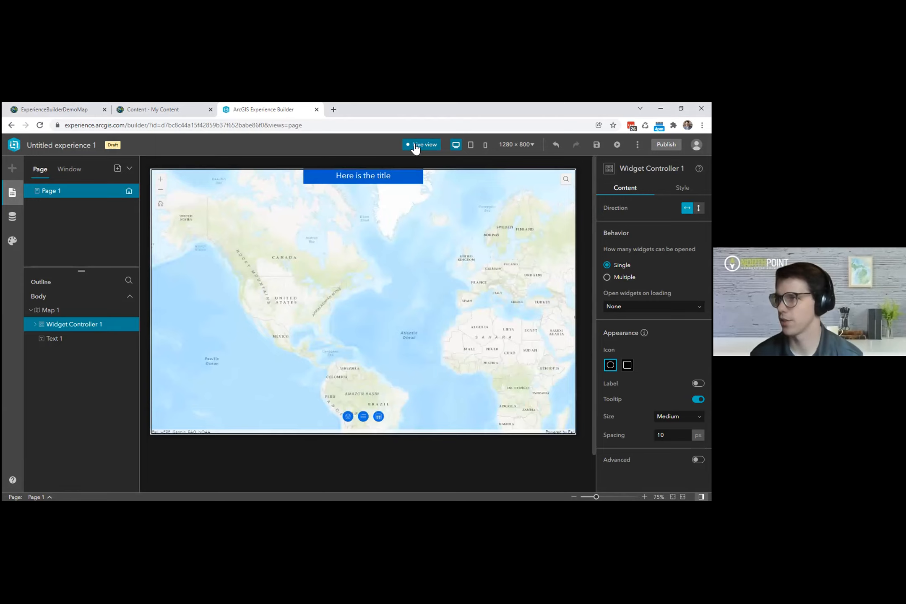
click(415, 146)
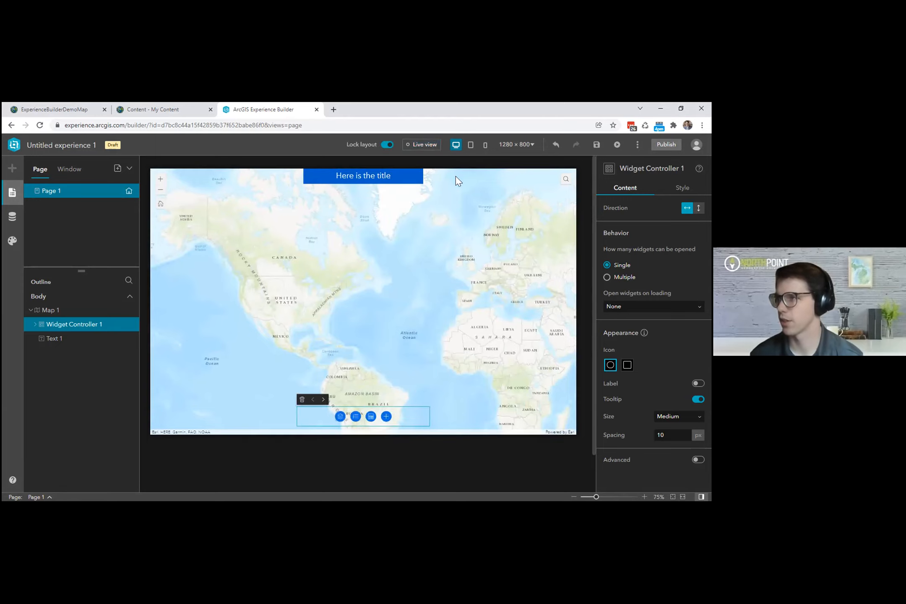
Check the page's tablet layout at 60% zoom and its phone layout, and return to the desktop layout.
click(470, 144)
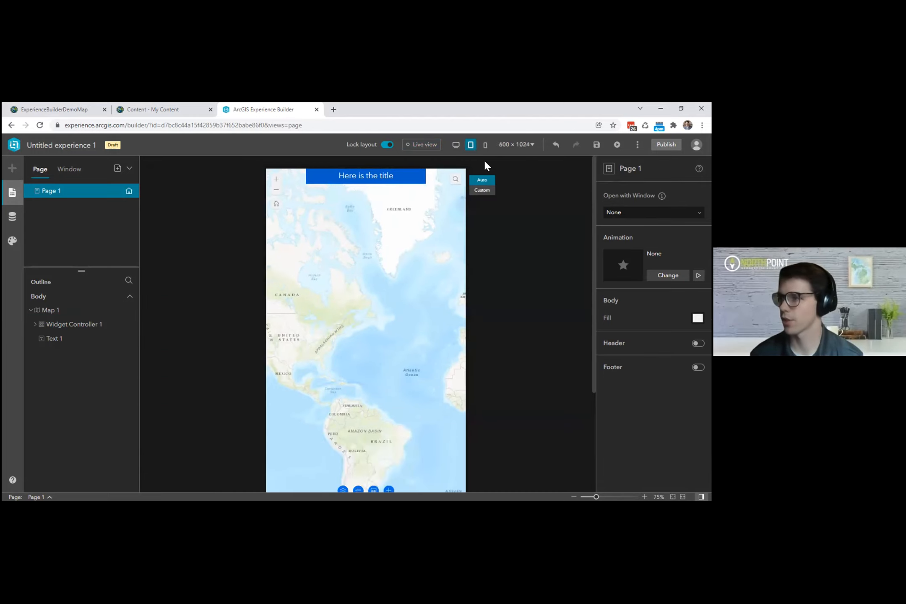
click(683, 497)
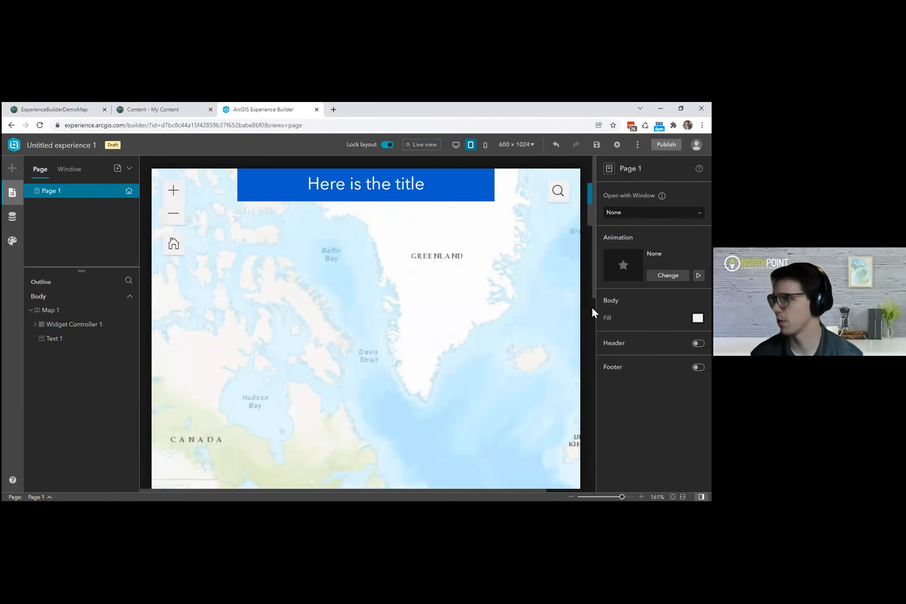
click(570, 497)
click(570, 497)
click(569, 497)
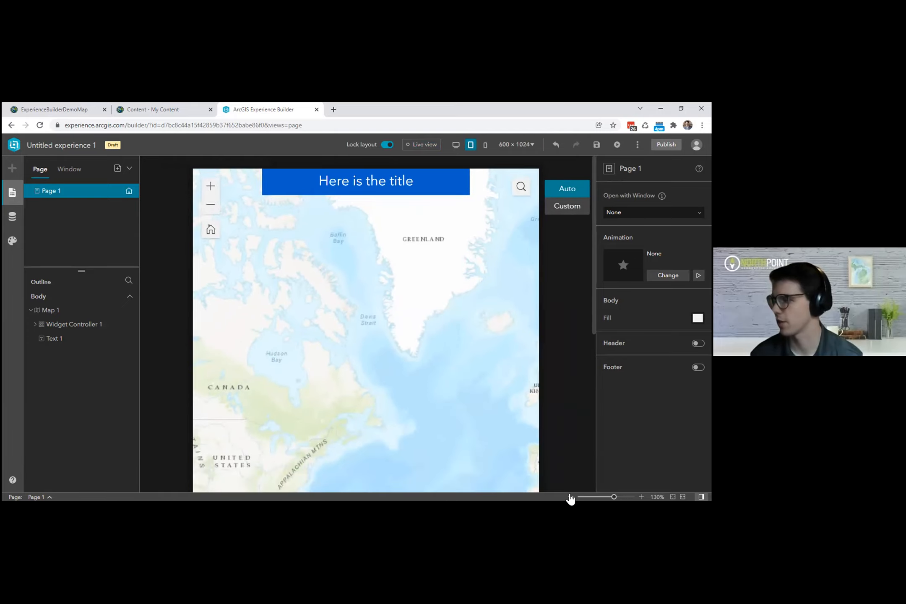
click(569, 497)
click(570, 497)
click(570, 497)
click(570, 497)
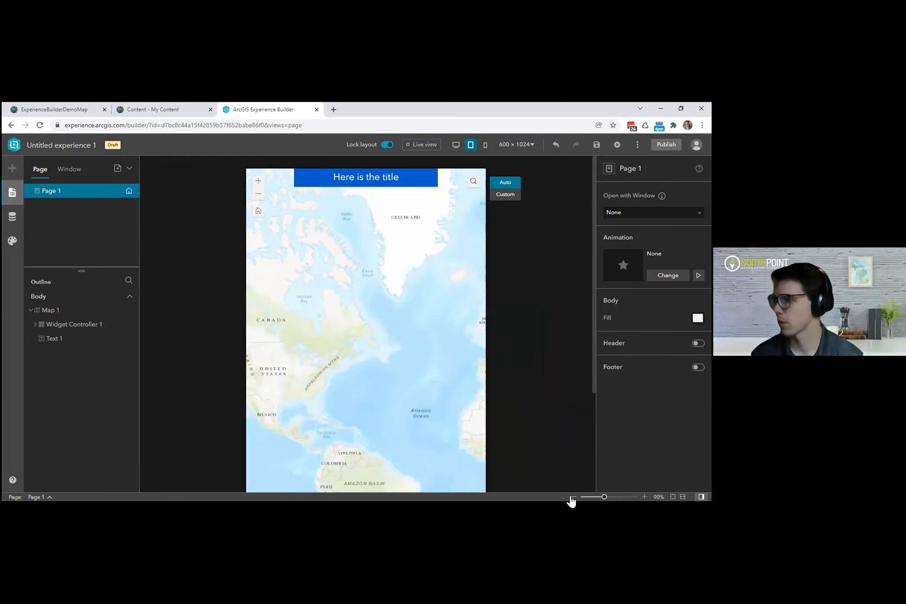
click(573, 497)
click(572, 497)
click(573, 497)
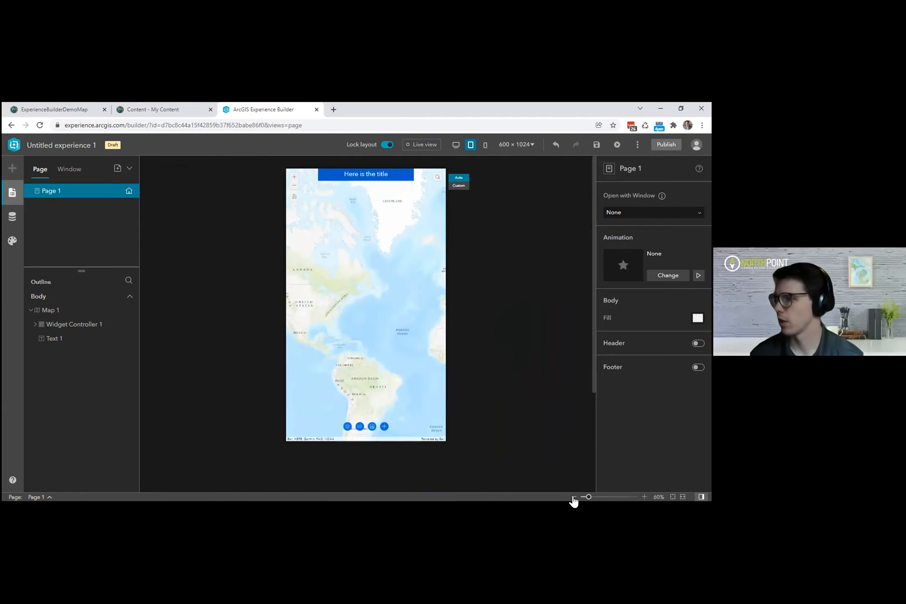
click(485, 147)
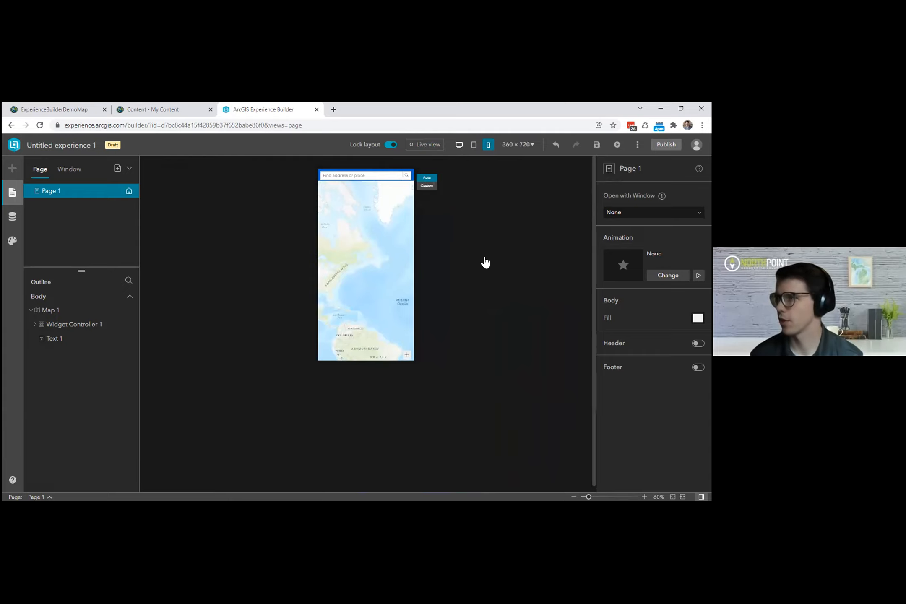
click(682, 497)
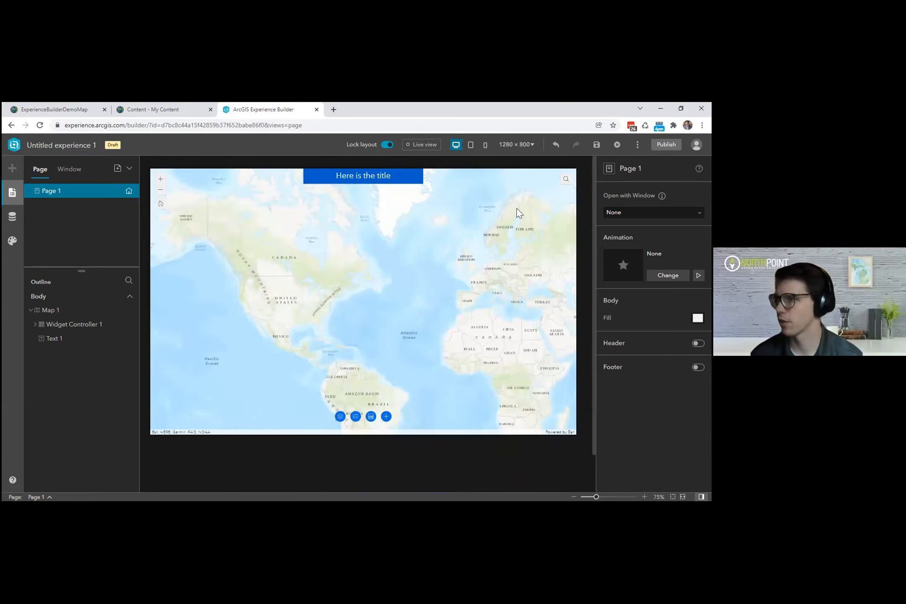
Request a preview of the experience and cancel it, and review the additional save, share and template options.
click(614, 146)
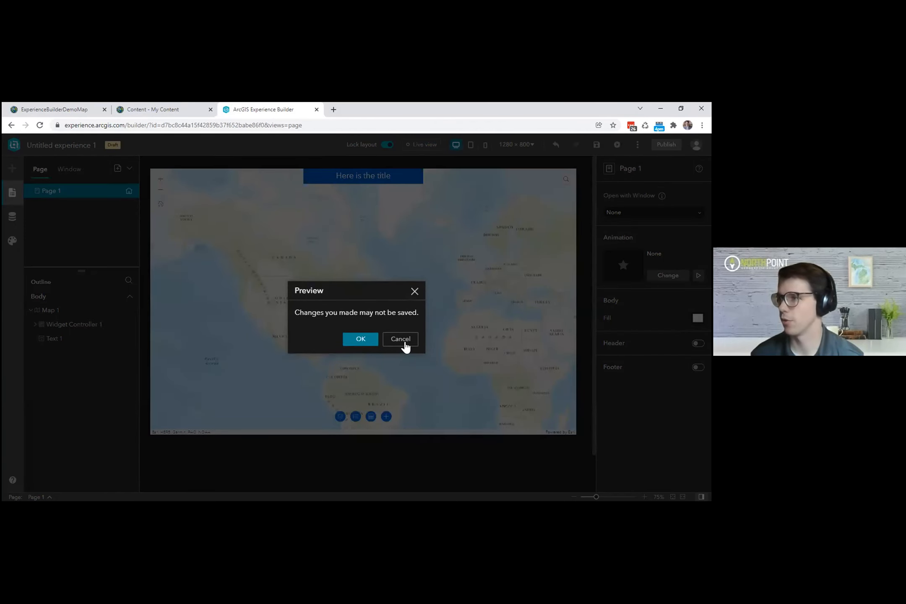
click(398, 339)
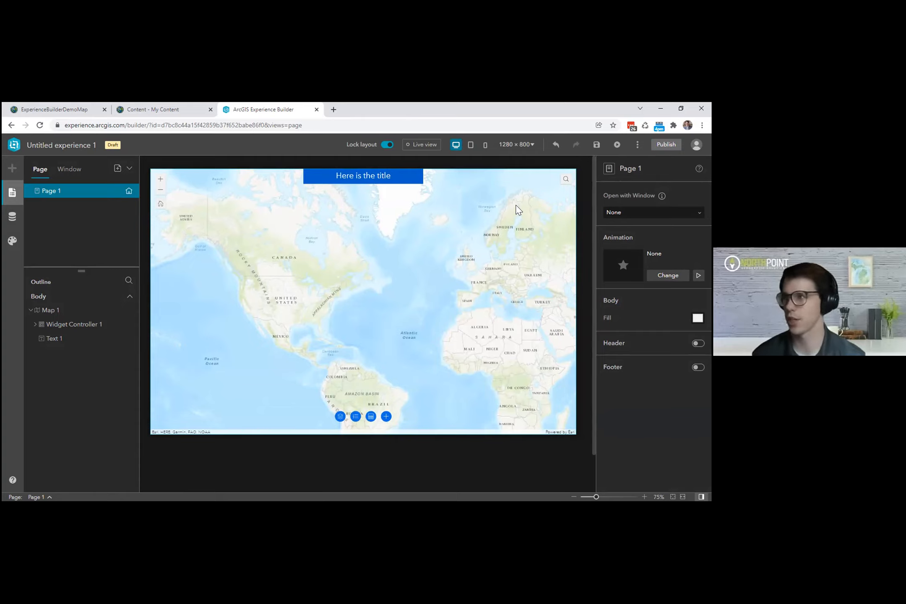
click(638, 145)
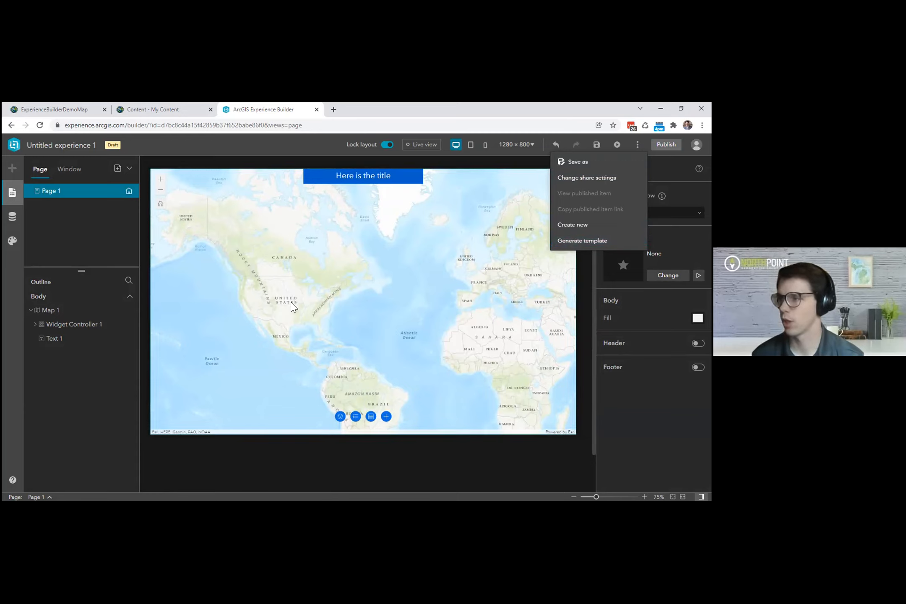
click(638, 145)
click(637, 144)
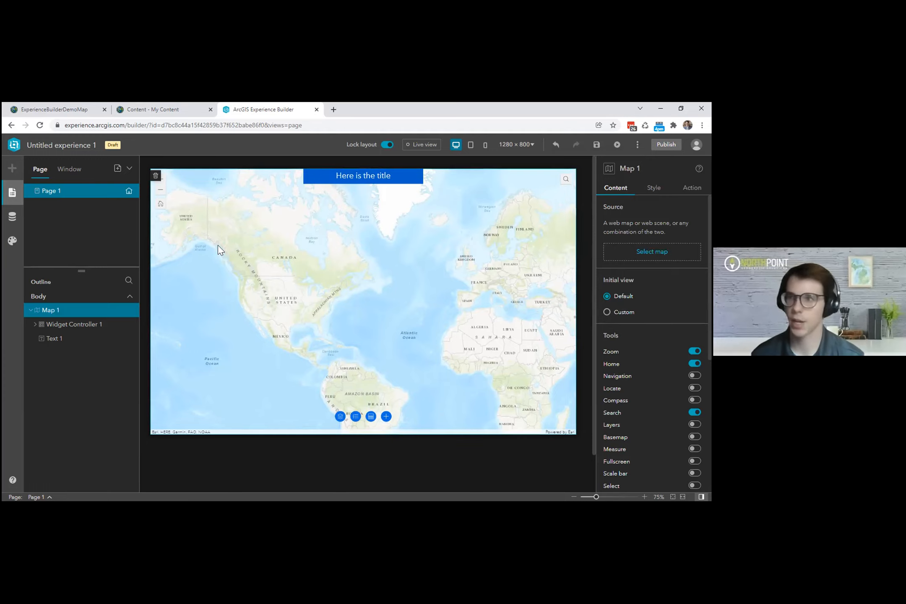
Unlock the page layout and open the collection of widgets available for insertion.
mouse_move(9, 167)
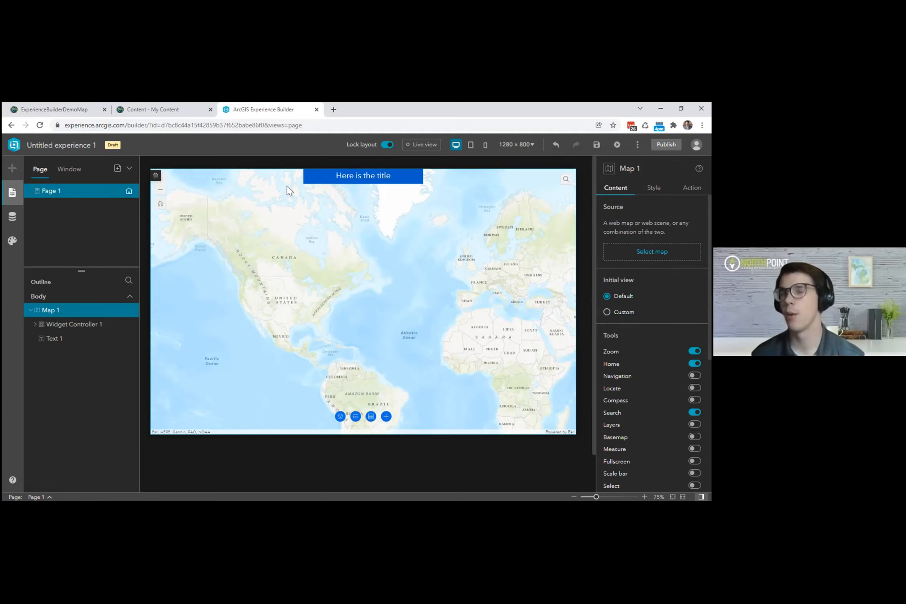
click(386, 145)
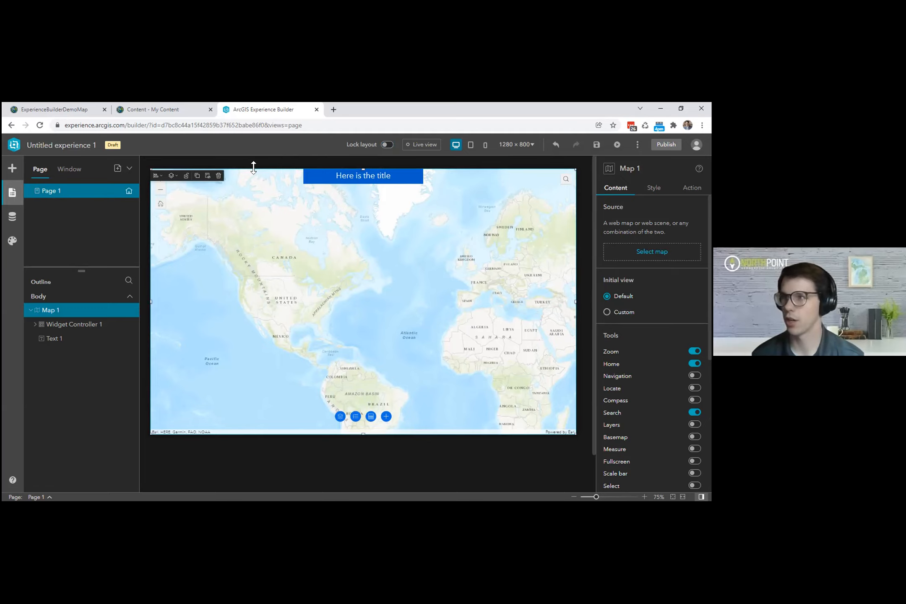
click(13, 168)
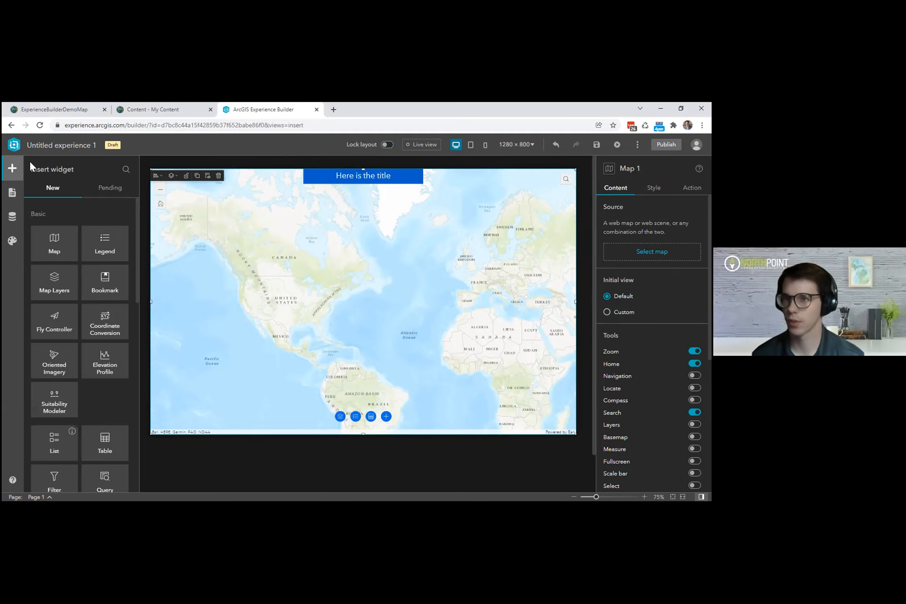
Examine the Basic, Layout and Section widgets that can be inserted into the page.
scroll(88, 239, down, 10)
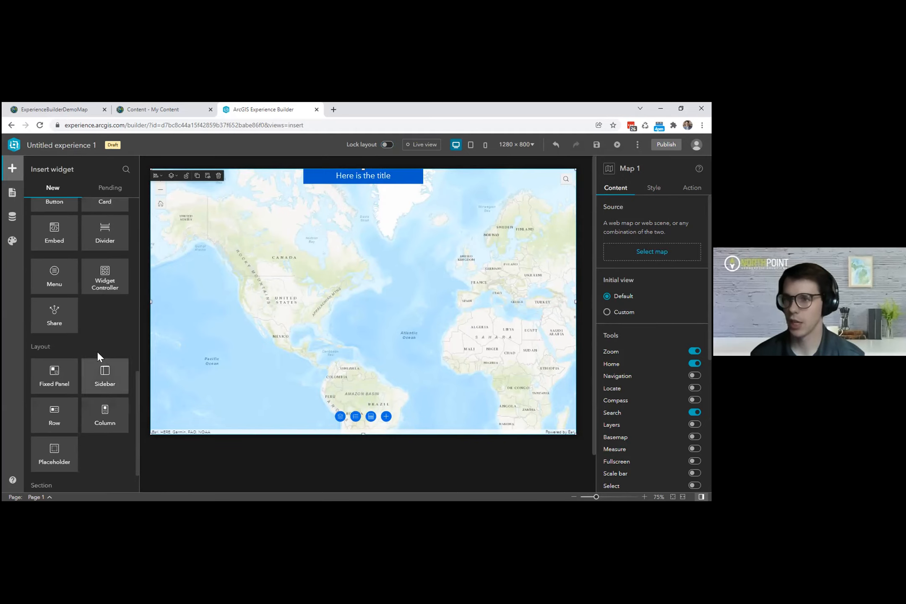
scroll(101, 377, up, 10)
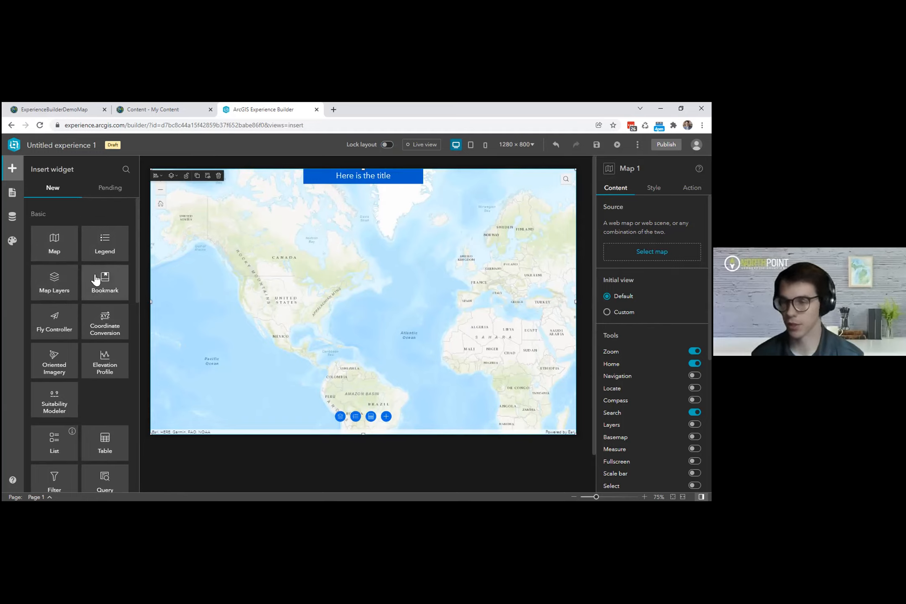
scroll(97, 282, down, 6)
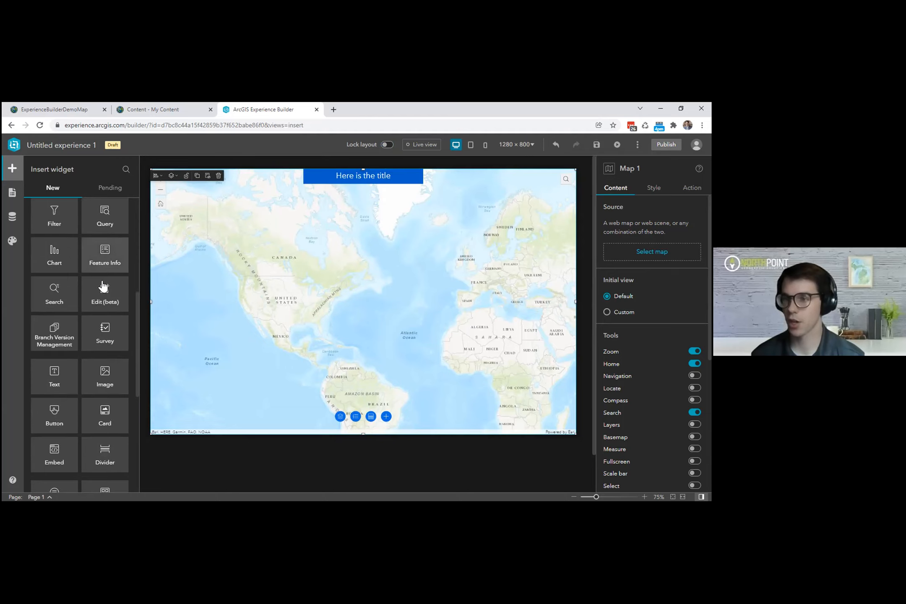
scroll(105, 285, down, 4)
scroll(107, 342, down, 2)
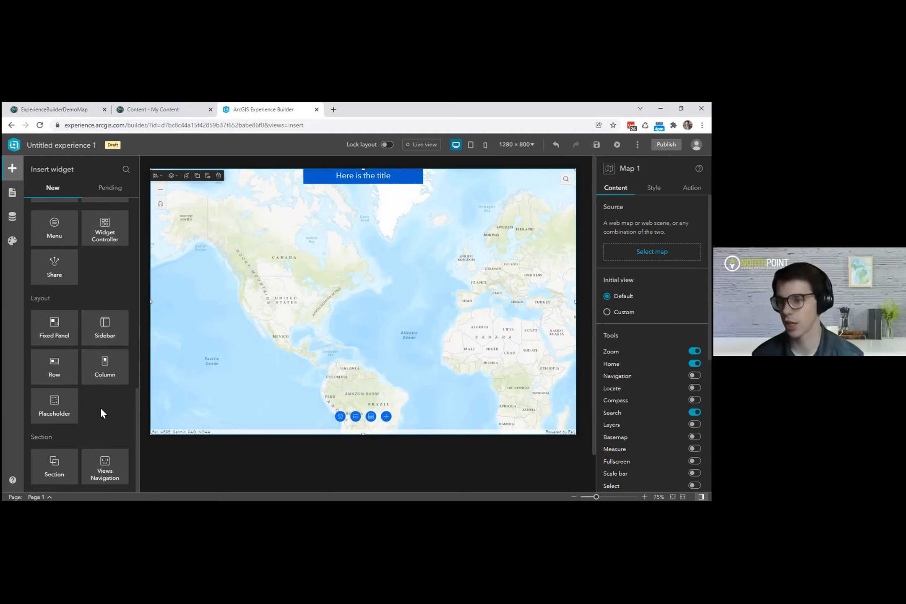
scroll(103, 421, up, 2)
scroll(120, 378, down, 2)
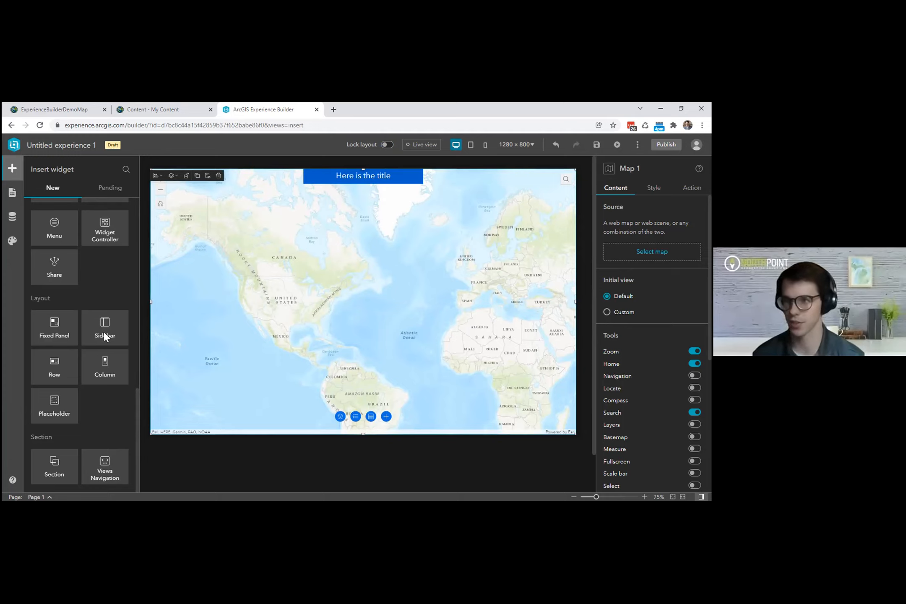
scroll(103, 336, up, 4)
scroll(103, 357, up, 8)
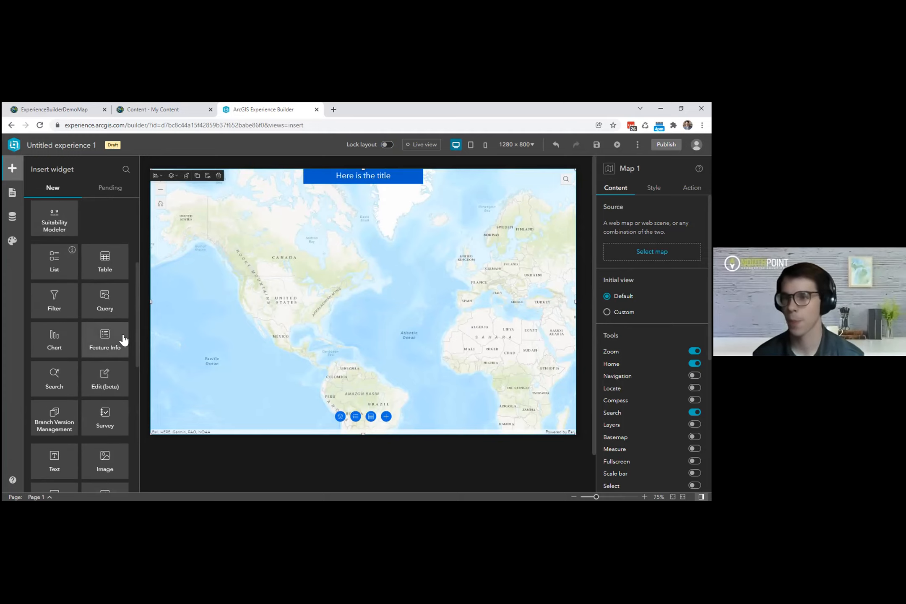
scroll(92, 298, down, 1)
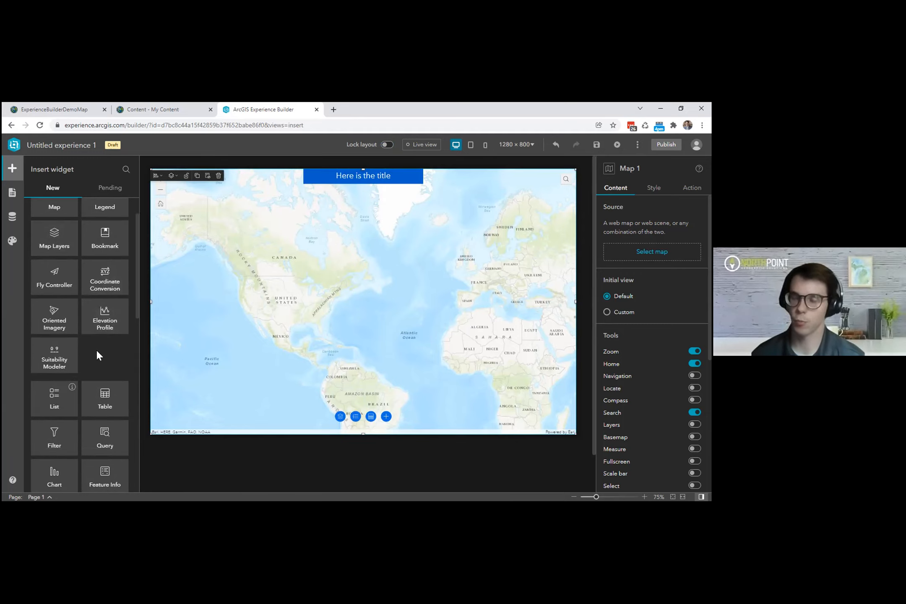
scroll(97, 351, down, 3)
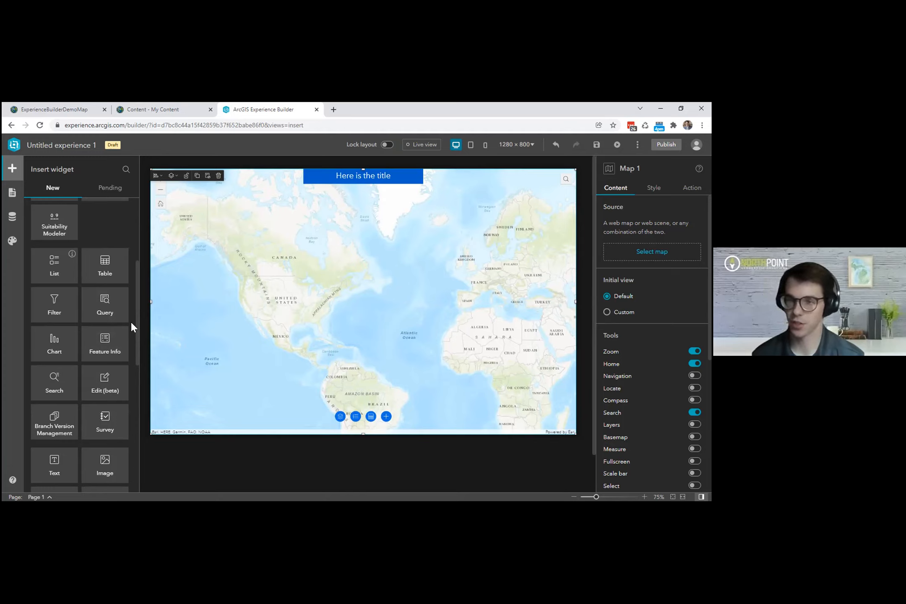
scroll(132, 322, down, 1)
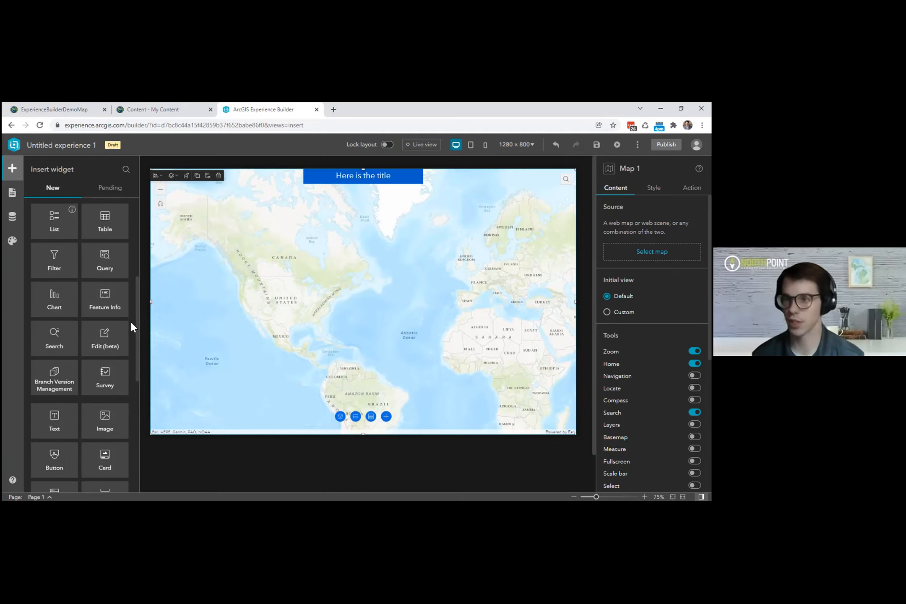
scroll(127, 307, down, 1)
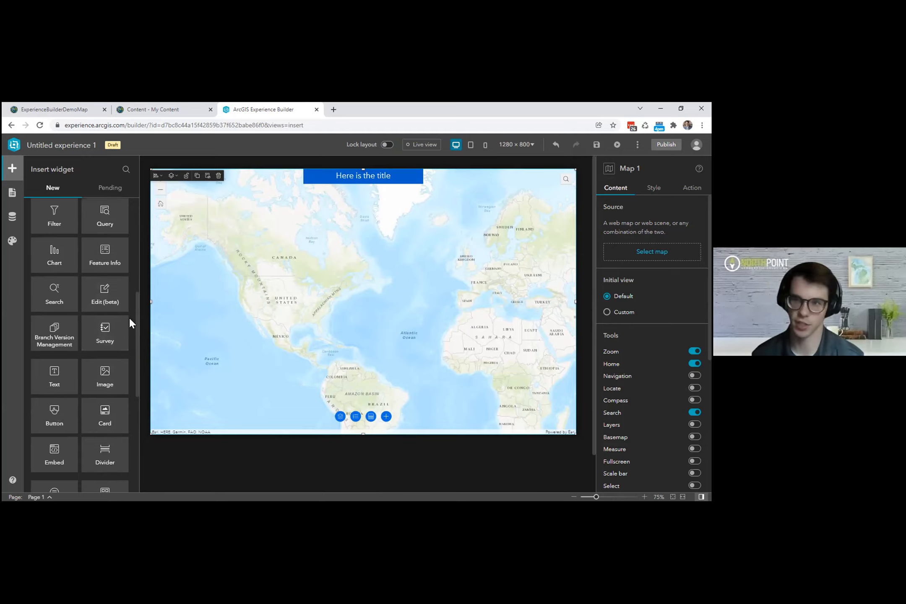
drag(135, 328, 138, 287)
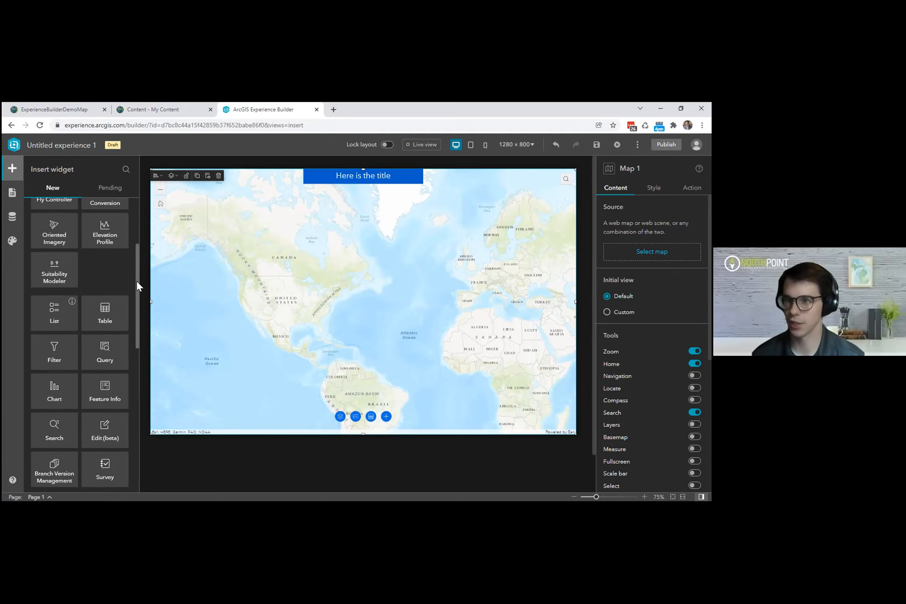
scroll(124, 280, up, 3)
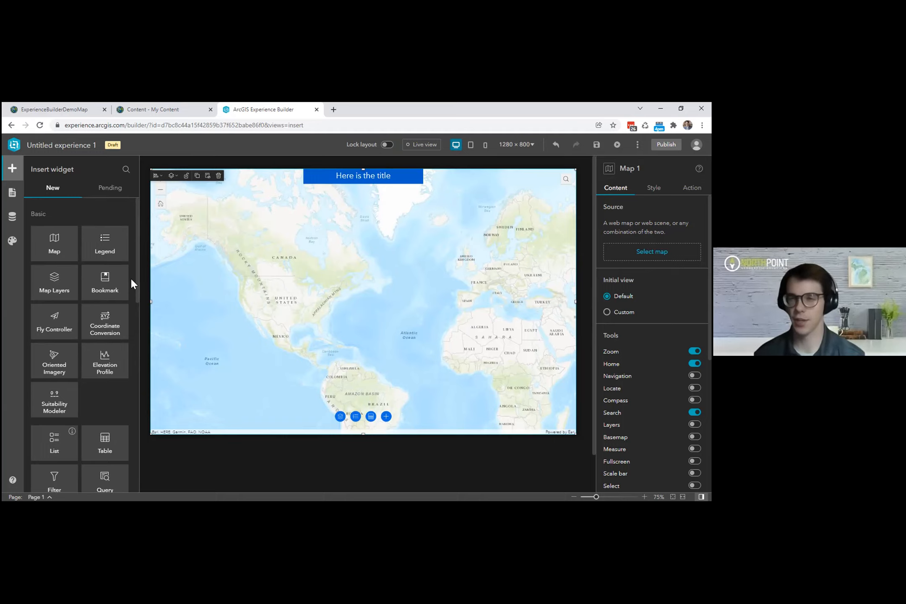
scroll(132, 279, down, 2)
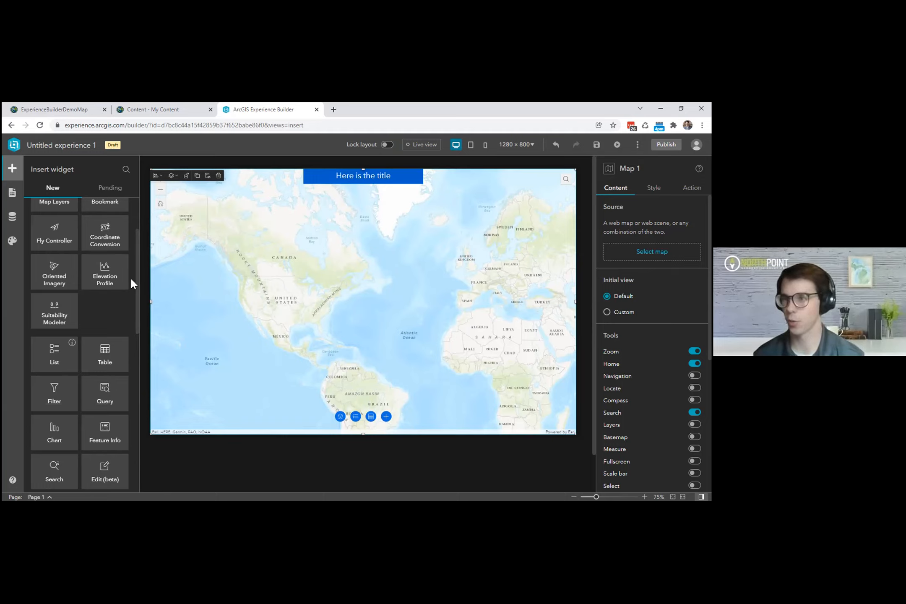
scroll(131, 279, down, 2)
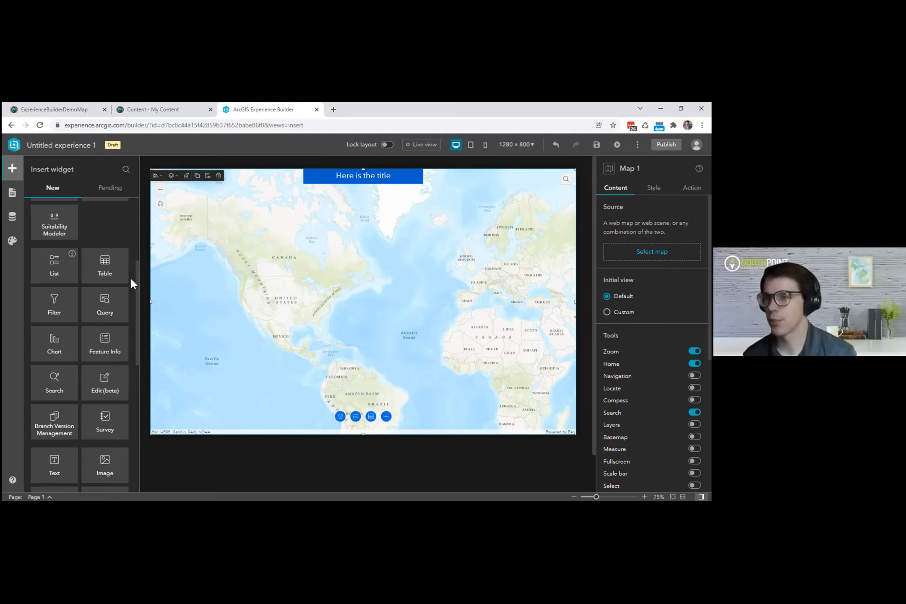
scroll(131, 284, up, 4)
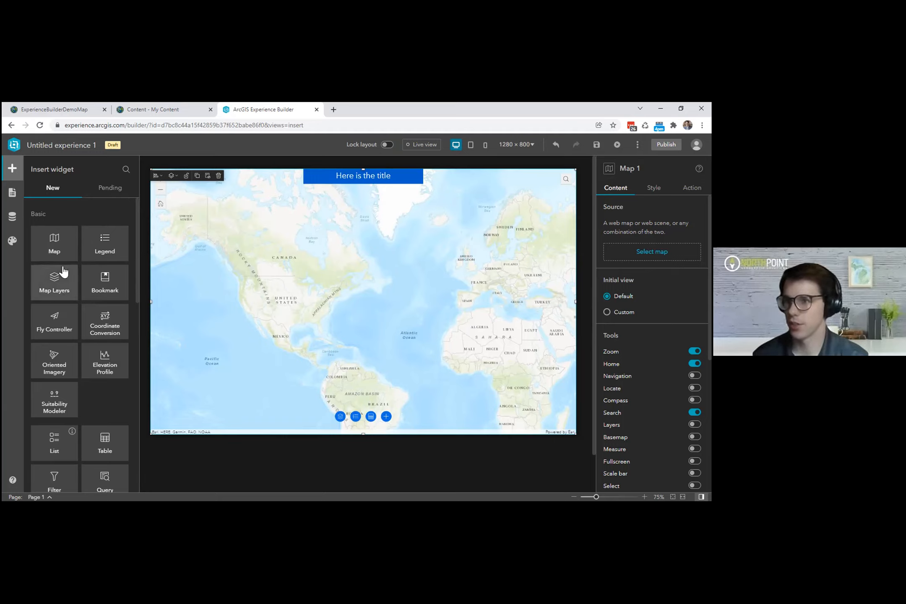
scroll(105, 324, down, 5)
scroll(130, 245, up, 5)
Try a Bookmark widget over North America on the map, review its templates, and delete it.
drag(99, 286, 261, 268)
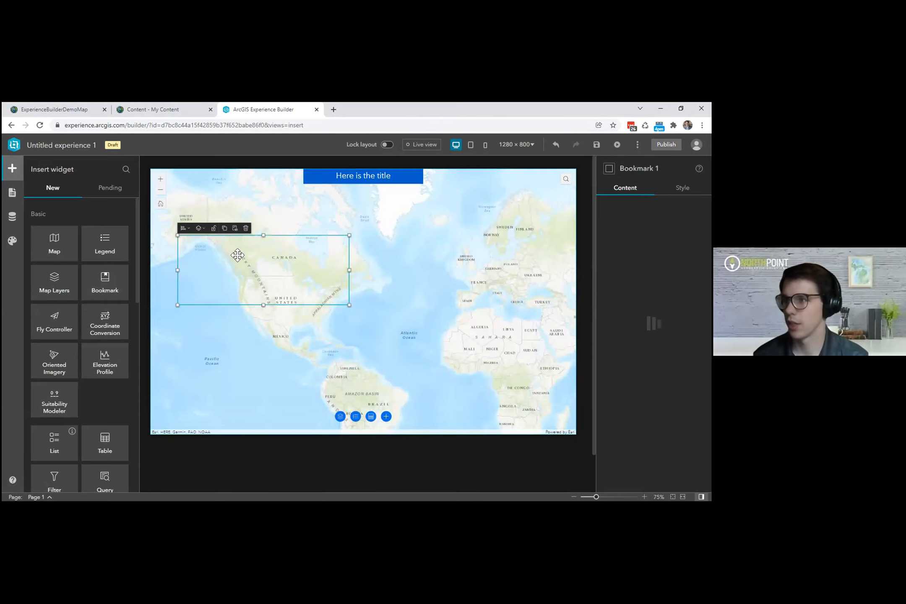
click(638, 252)
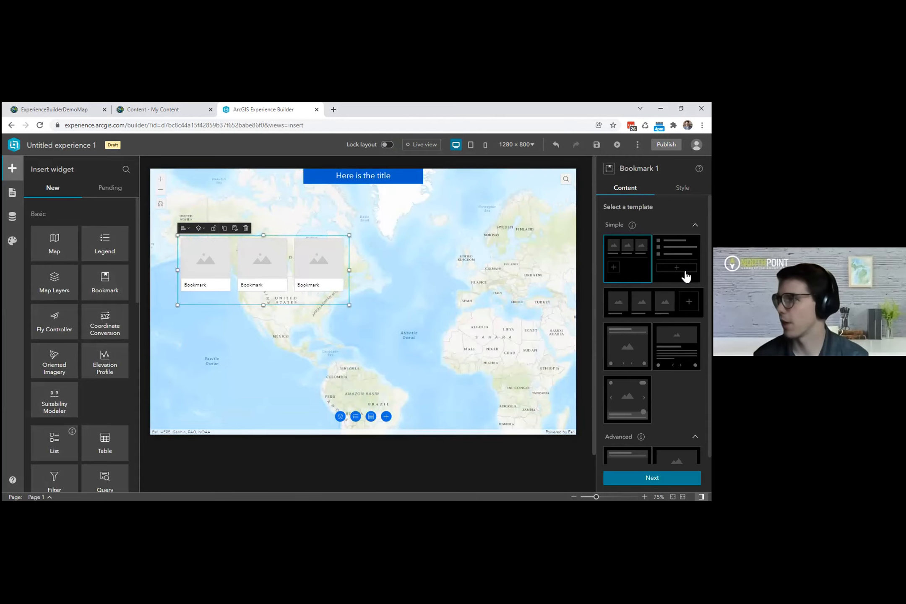
scroll(605, 405, down, 1)
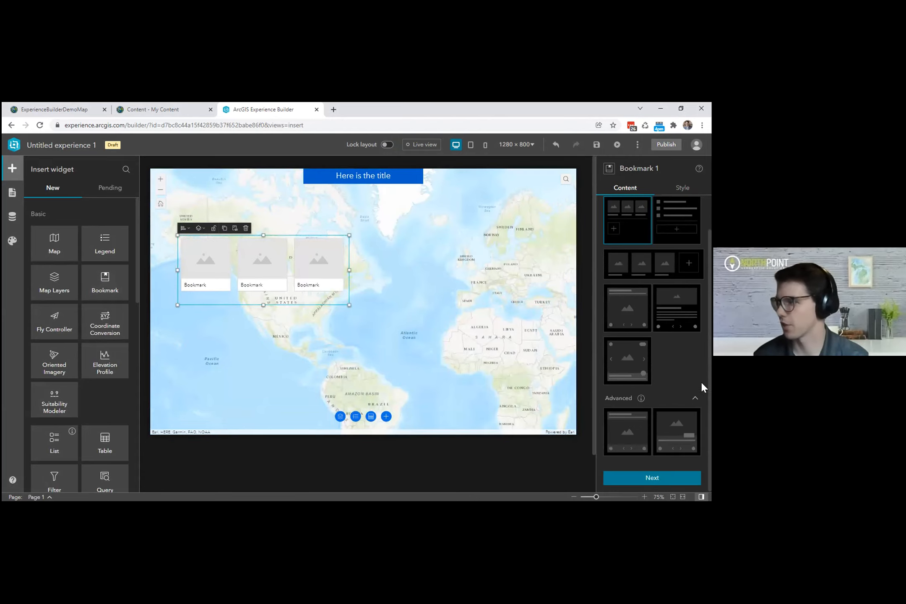
scroll(99, 414, down, 5)
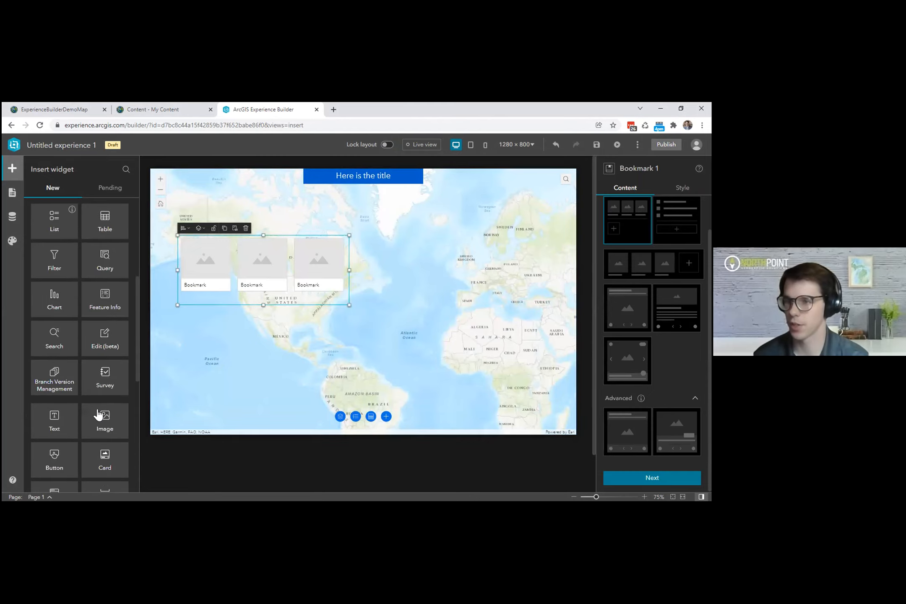
scroll(99, 335, down, 5)
scroll(99, 374, up, 10)
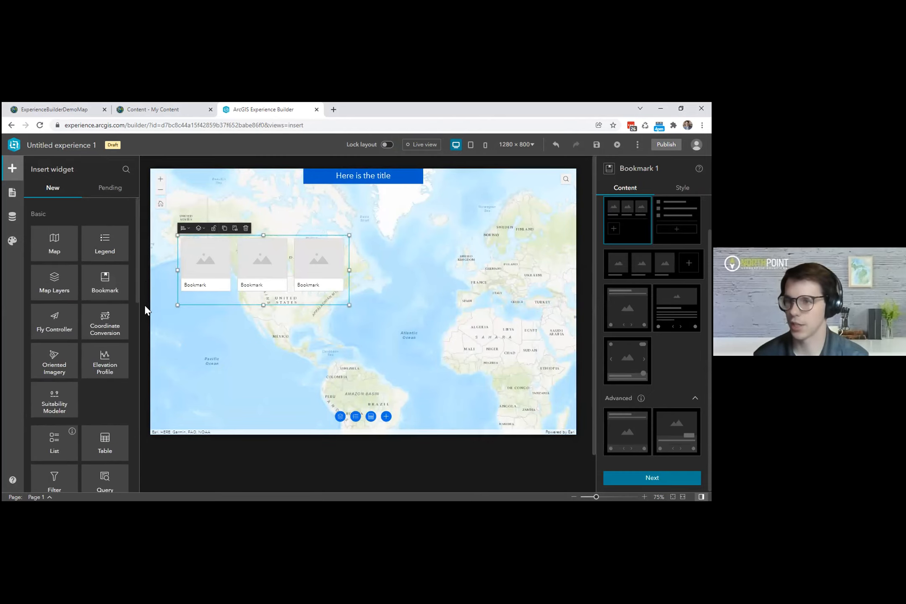
scroll(67, 277, down, 2)
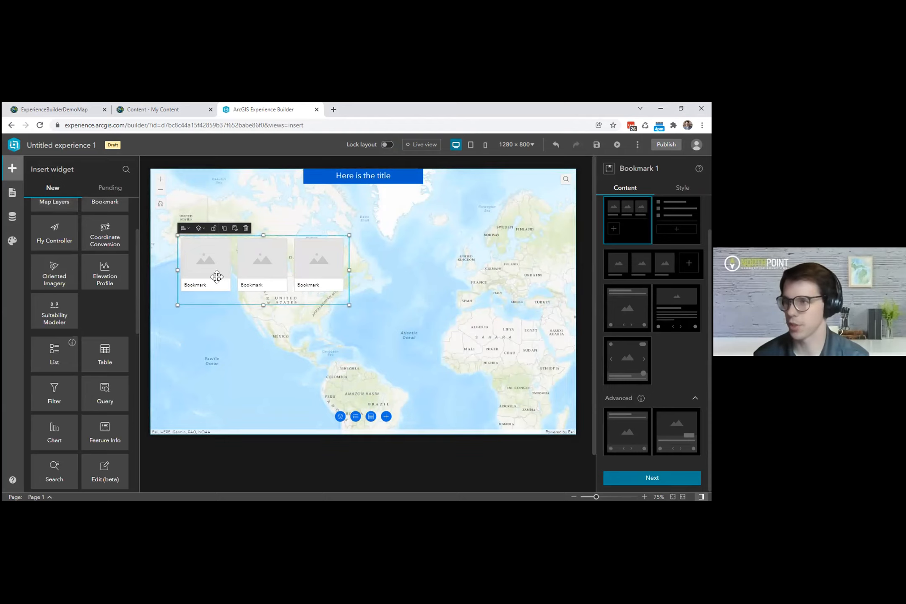
click(246, 229)
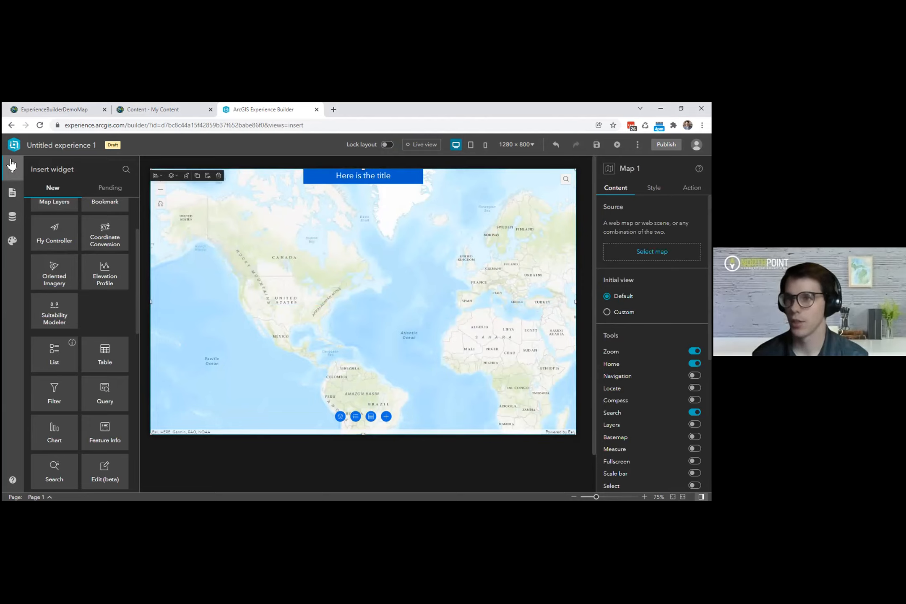
Review the page outline and the settings of its Widget Controller 1 and Text 1 elements.
click(11, 200)
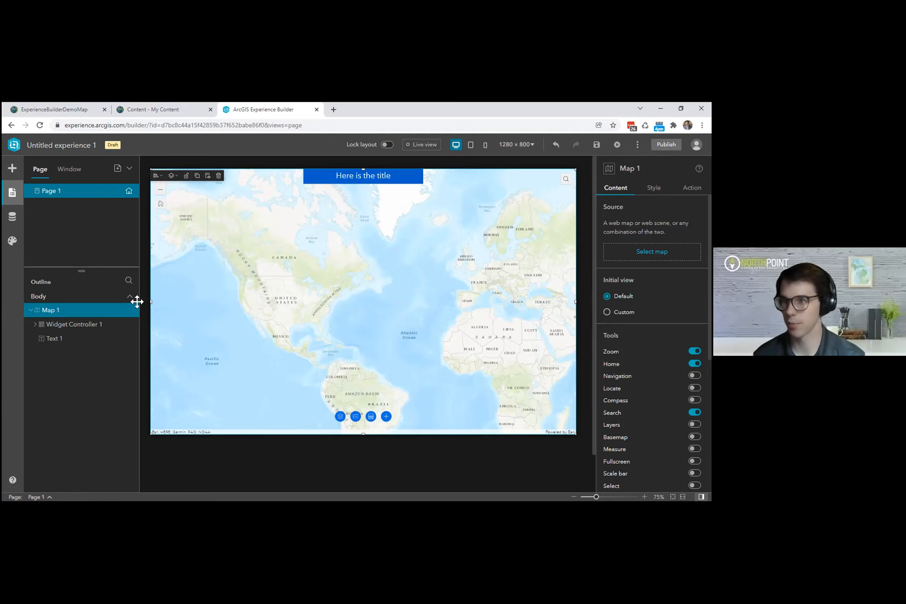
click(64, 329)
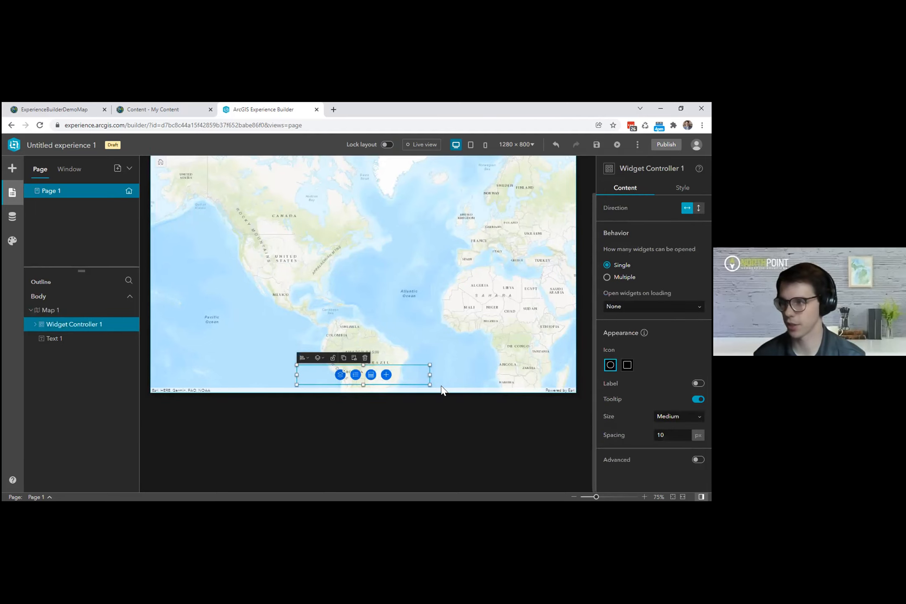
click(70, 338)
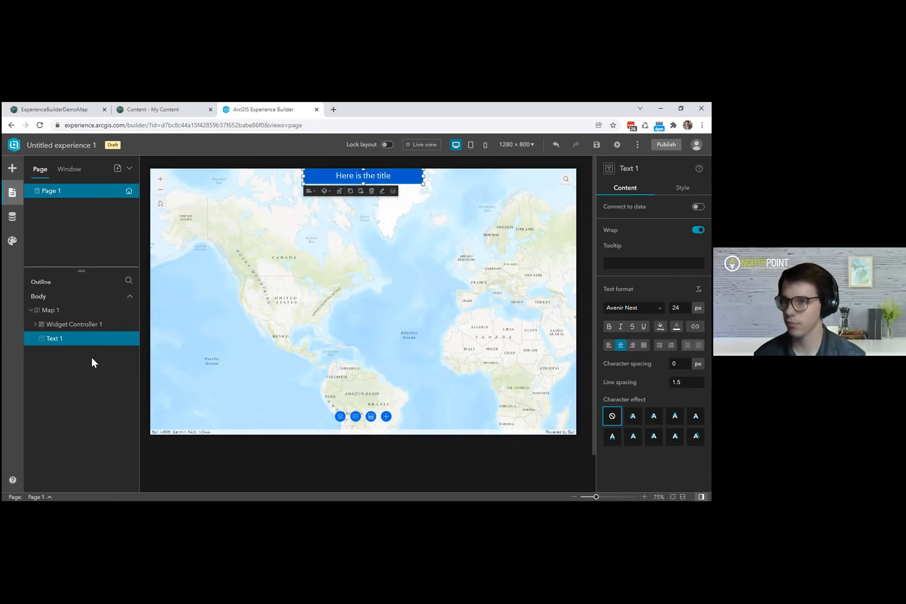
Insert a Bookmark widget over North America on the map and show it in the page outline.
click(12, 170)
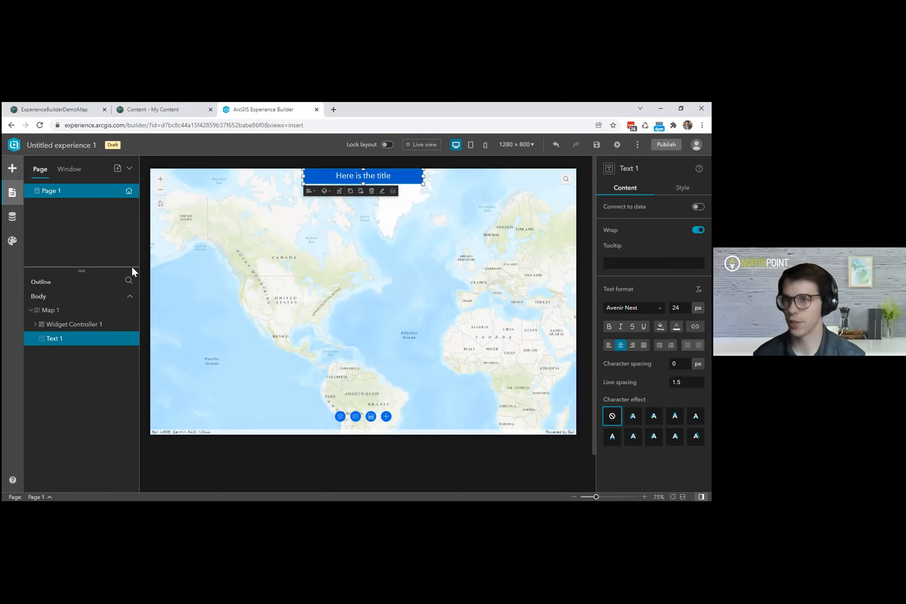
scroll(51, 272, up, 2)
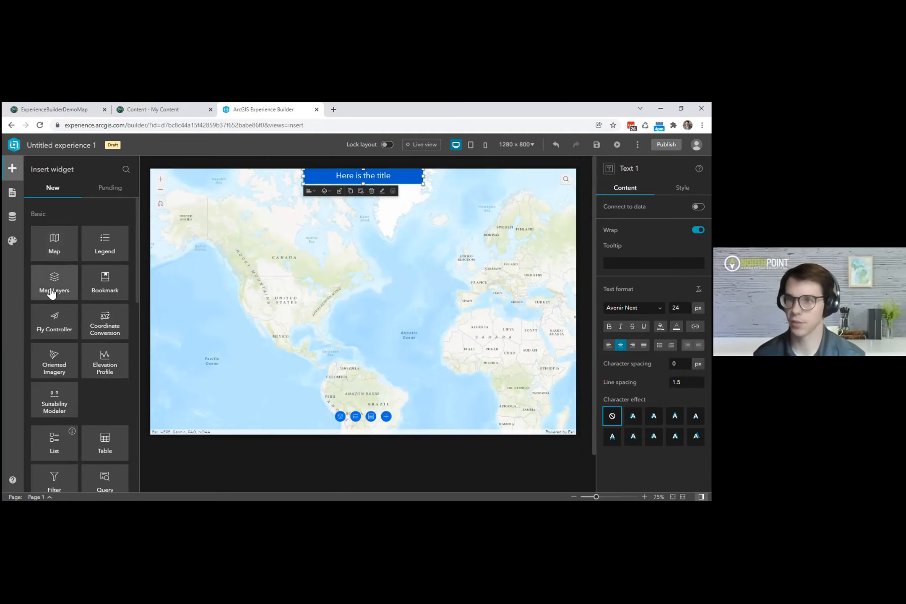
drag(103, 280, 264, 256)
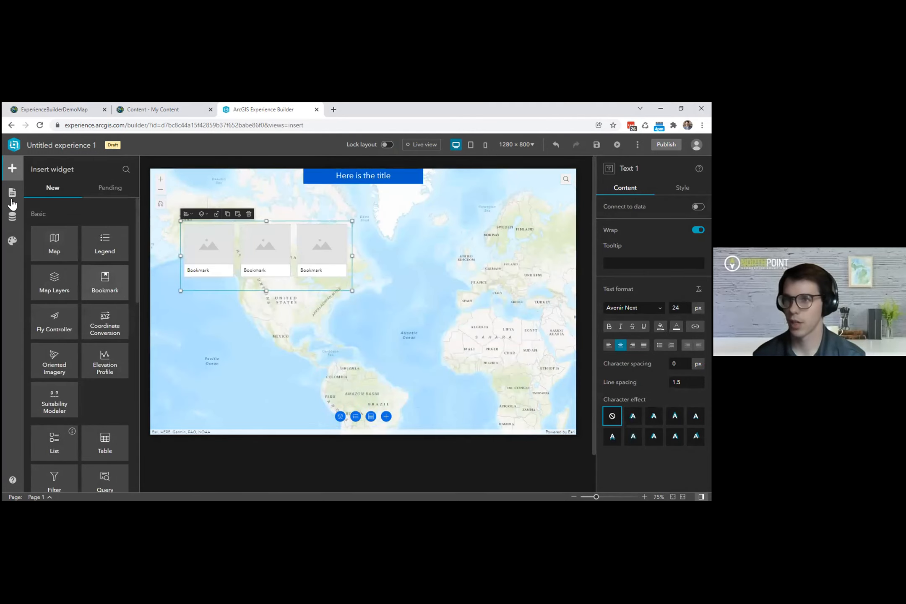
click(12, 197)
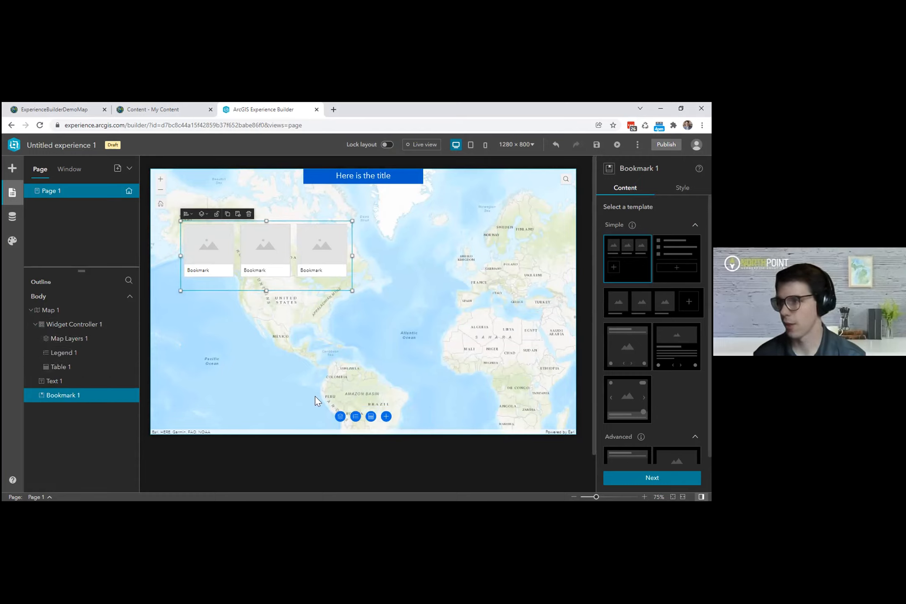
Rename the Map Layers 1 widget to "Map Layers" in the outline, and select the Bookmark 1 widget.
click(340, 418)
double_click(97, 338)
click(98, 338)
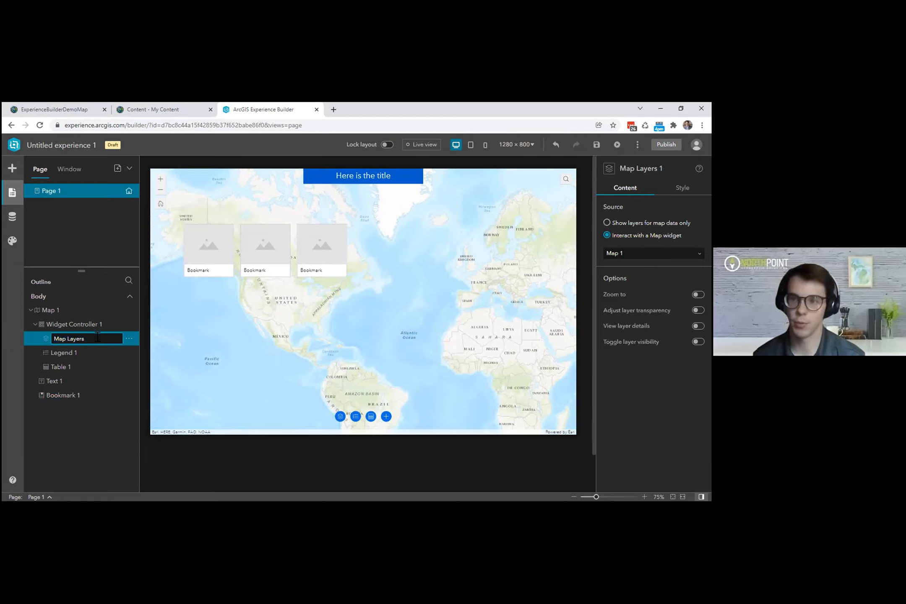
click(338, 417)
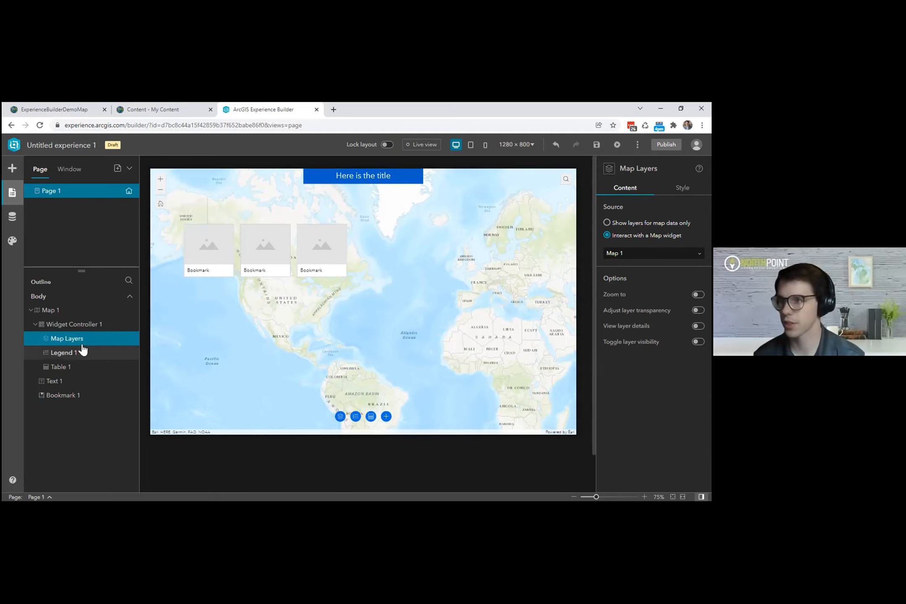
click(78, 404)
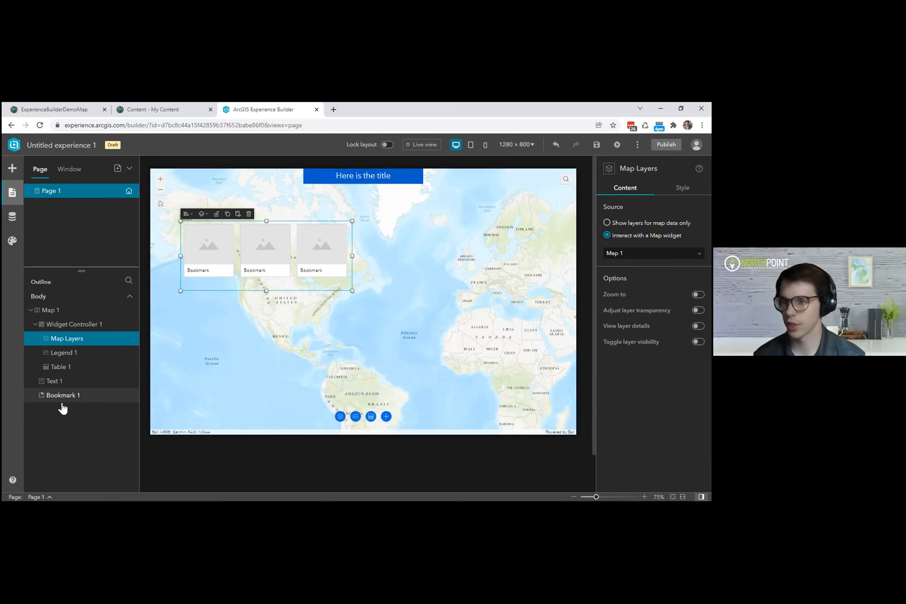
Delete the Bookmark 1 widget from the page through its outline entry.
click(267, 273)
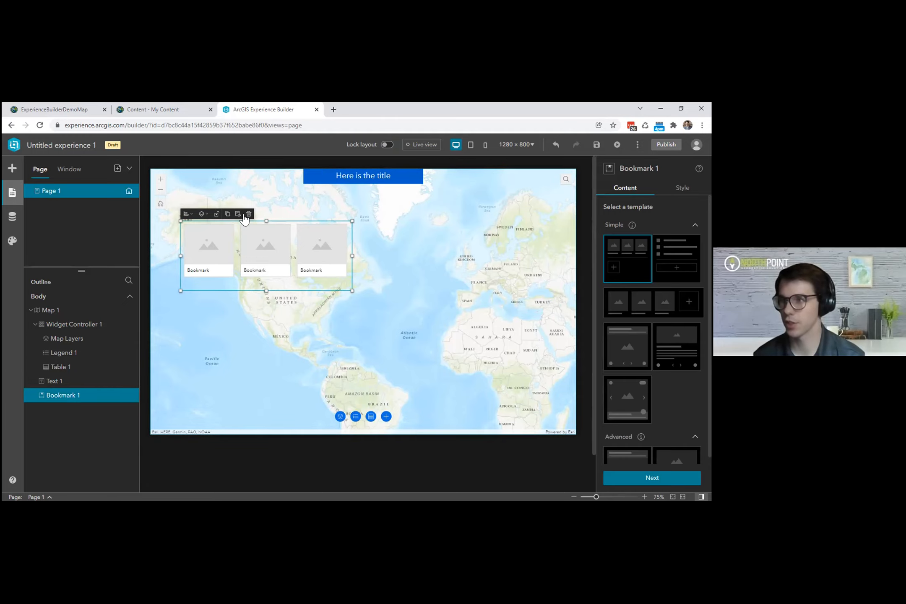
click(128, 395)
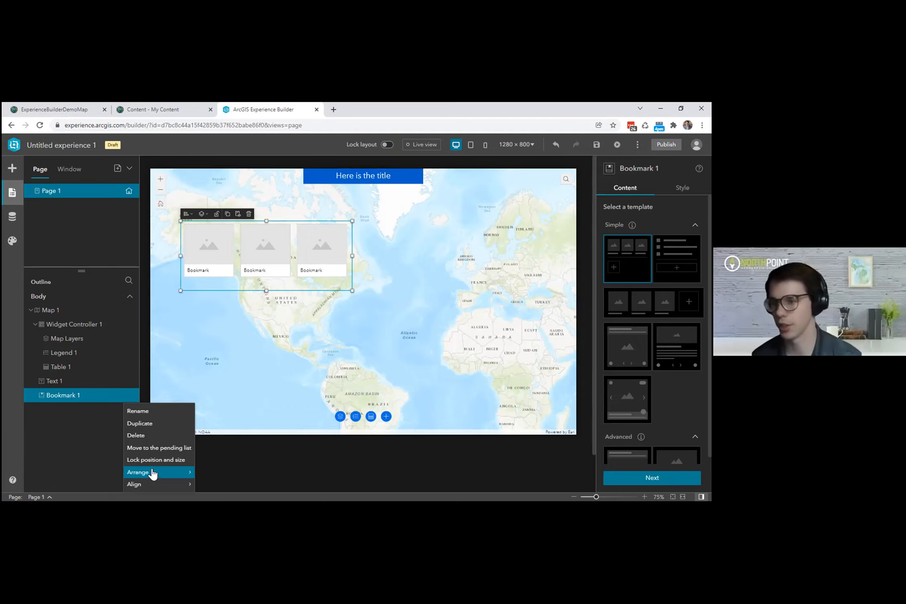
click(142, 436)
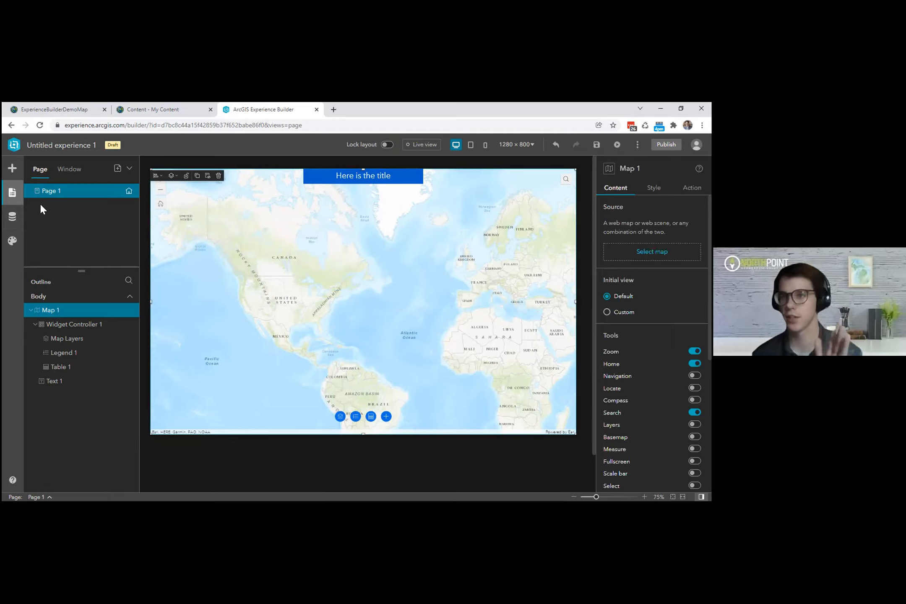
Review the experience's data sources and the list of available themes.
click(13, 216)
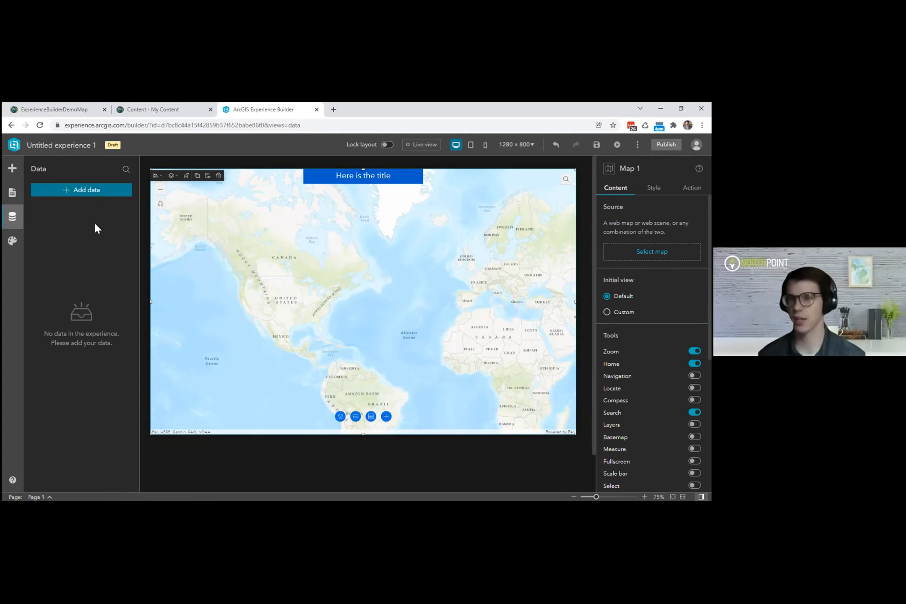
click(13, 241)
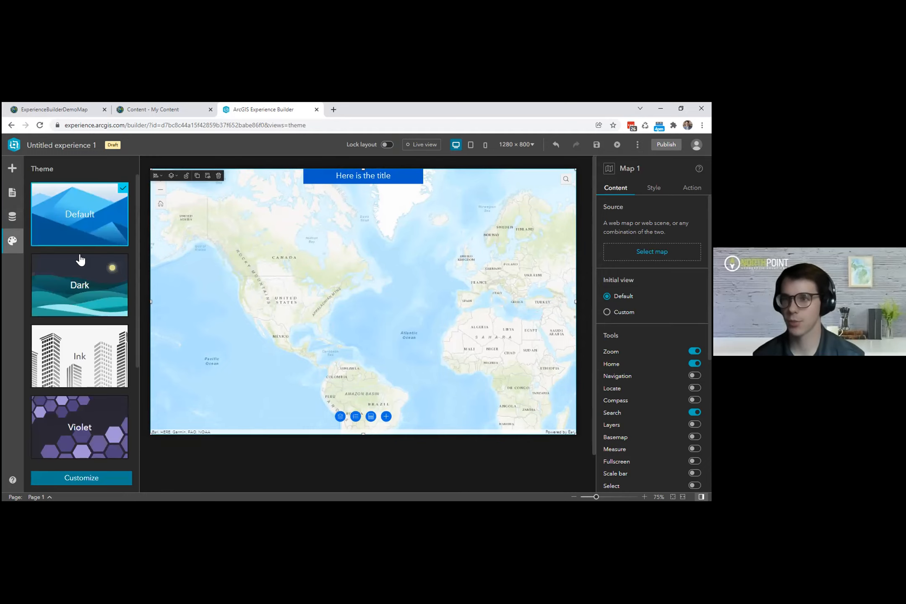
scroll(97, 287, down, 3)
scroll(97, 288, up, 3)
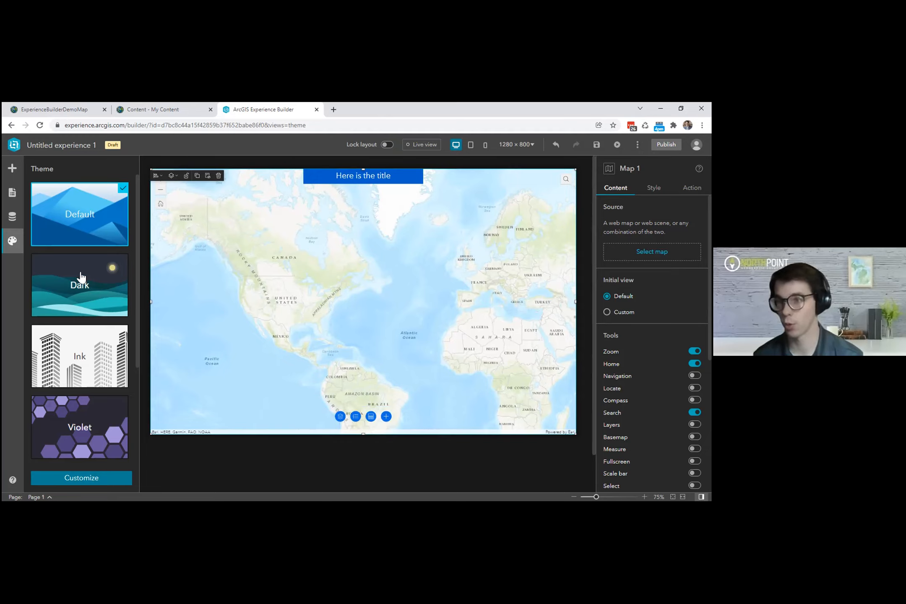
Try the Dark, Ink and Vivid themes on the experience and restore the Default theme.
click(88, 302)
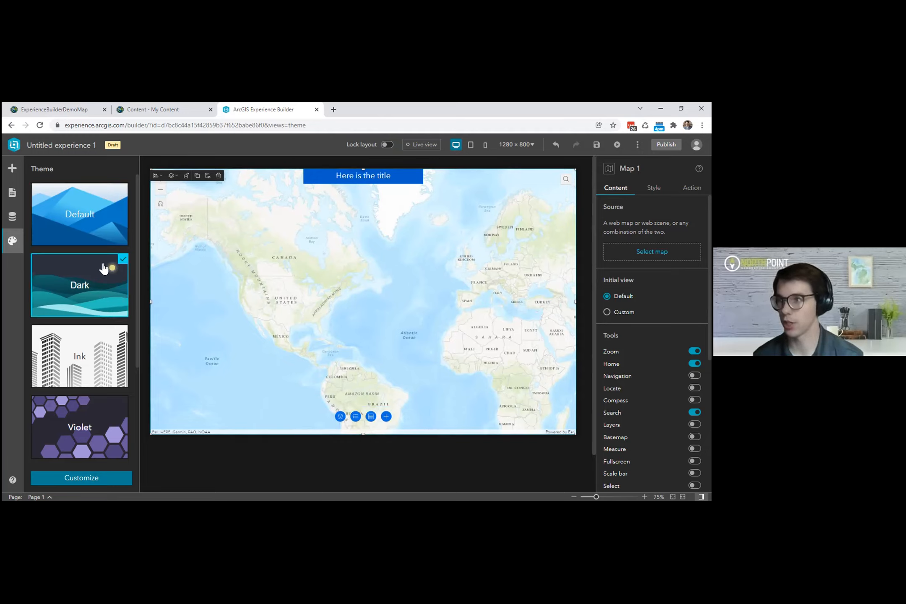
click(100, 343)
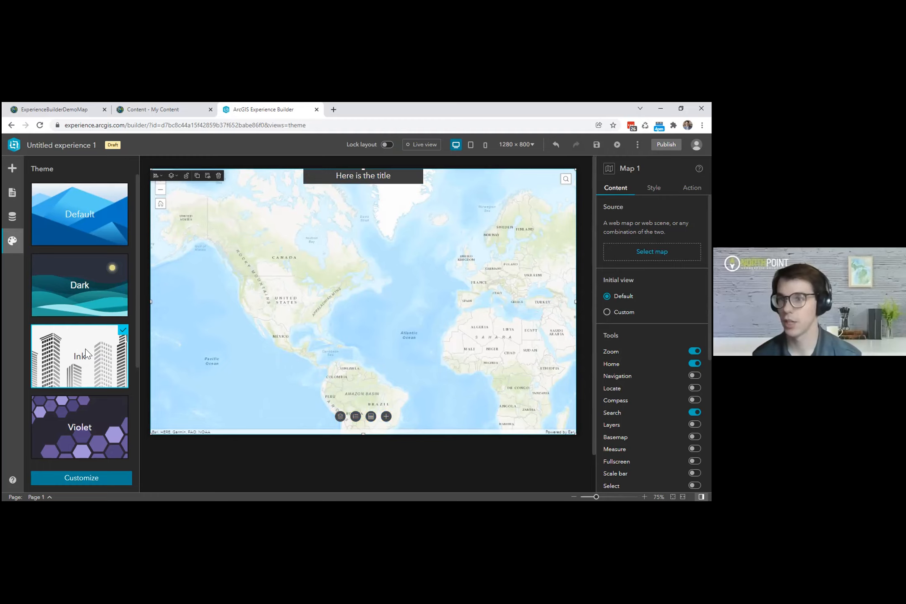
scroll(85, 351, down, 3)
click(97, 326)
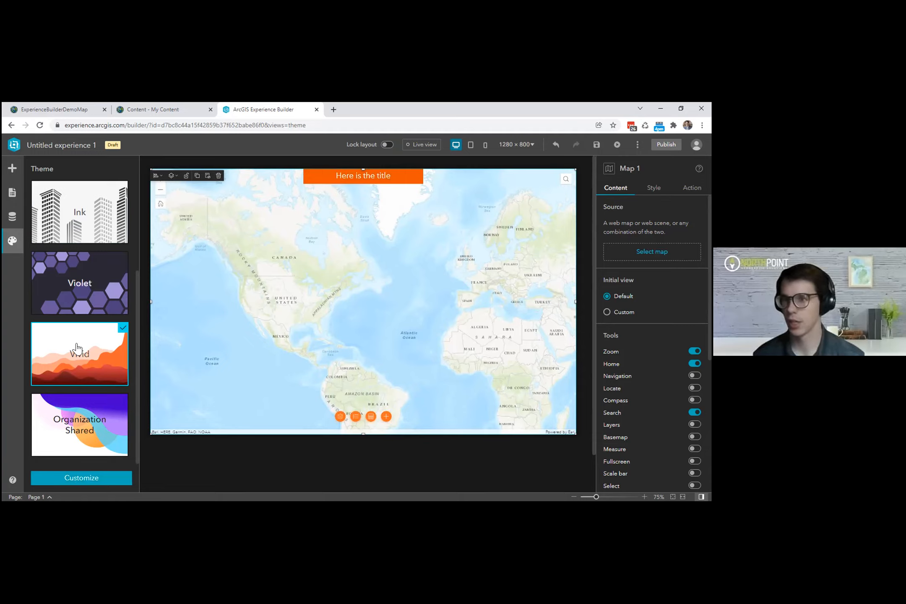
scroll(77, 350, up, 3)
click(91, 242)
Return to the page outline and review the content settings of the title text and the map.
click(9, 192)
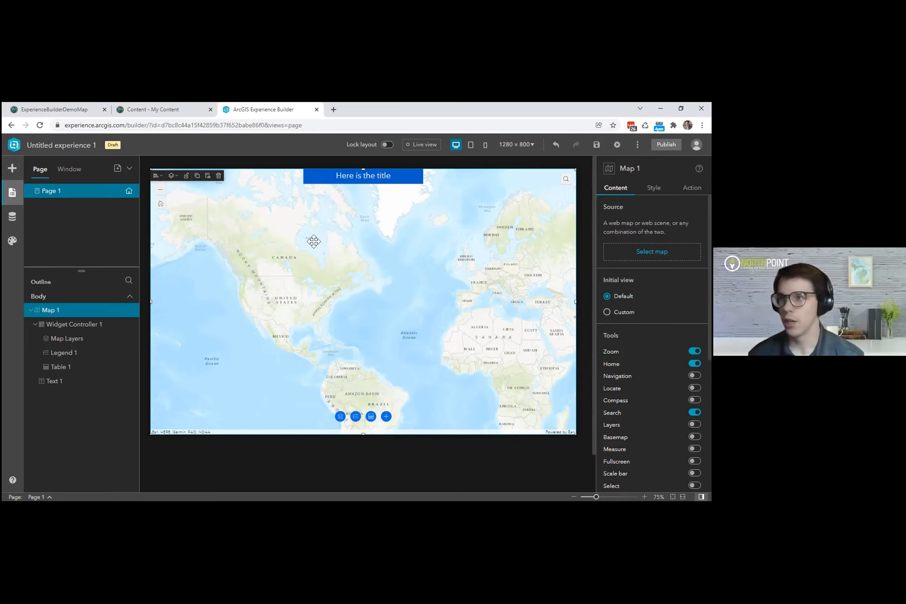
click(317, 180)
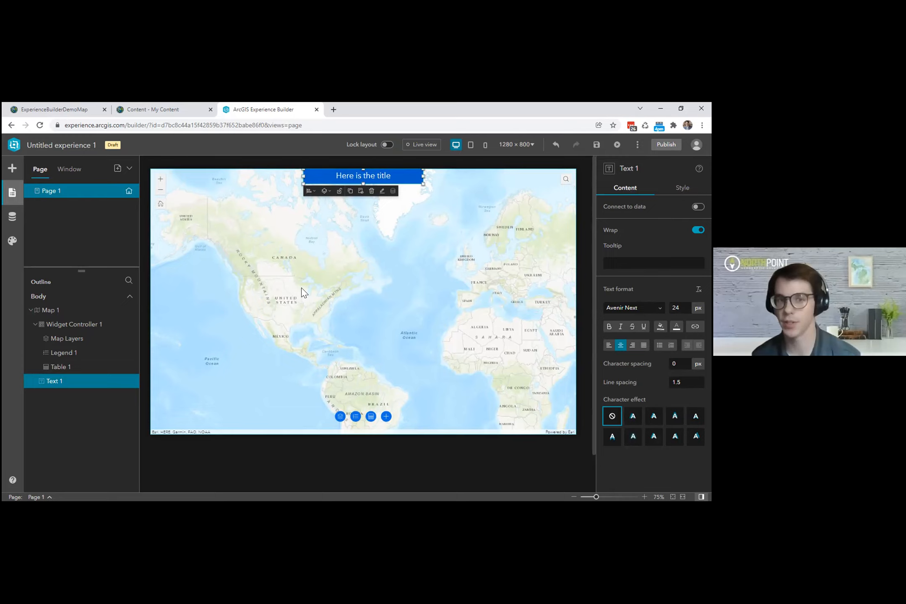
click(219, 280)
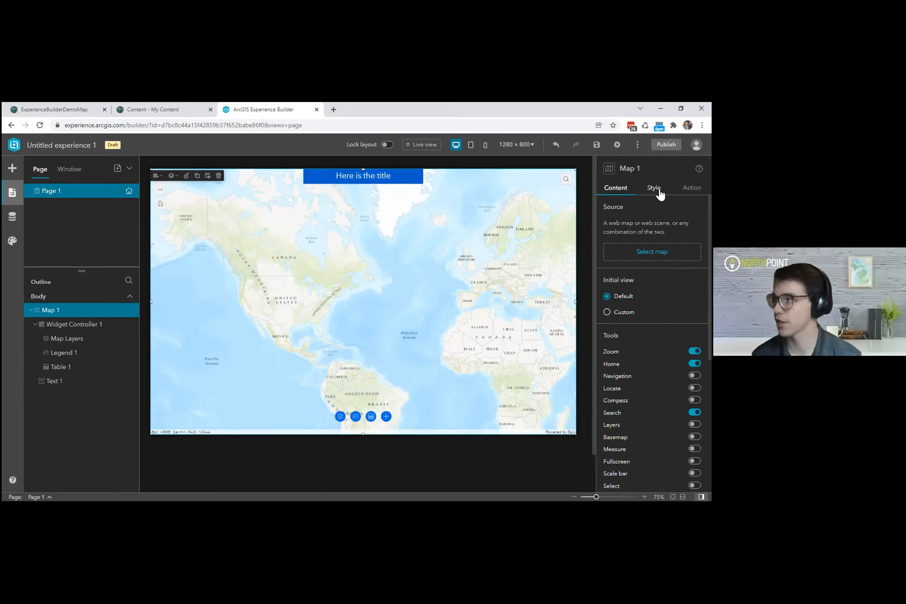
Replace the text of the title banner above the map with "Cool new title".
click(406, 177)
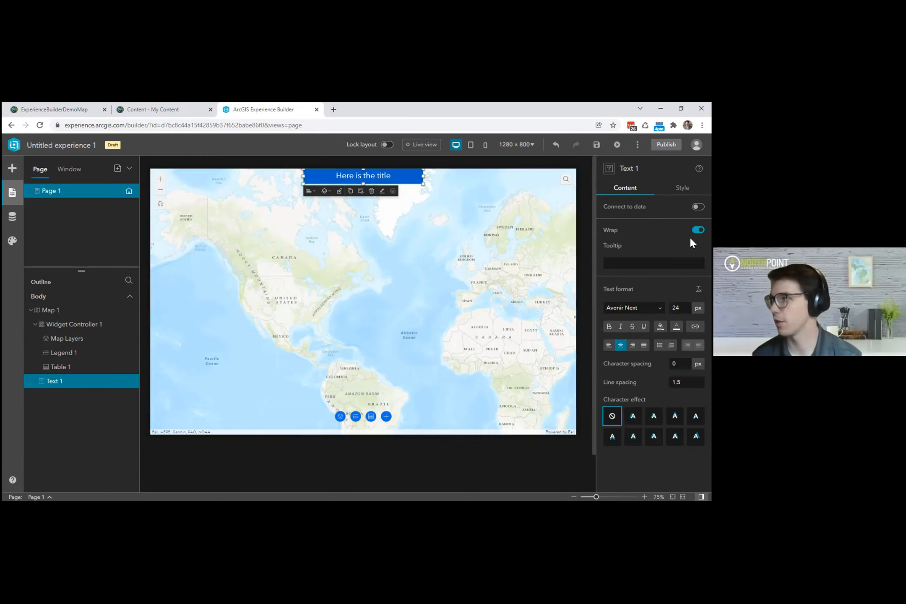
double_click(379, 176)
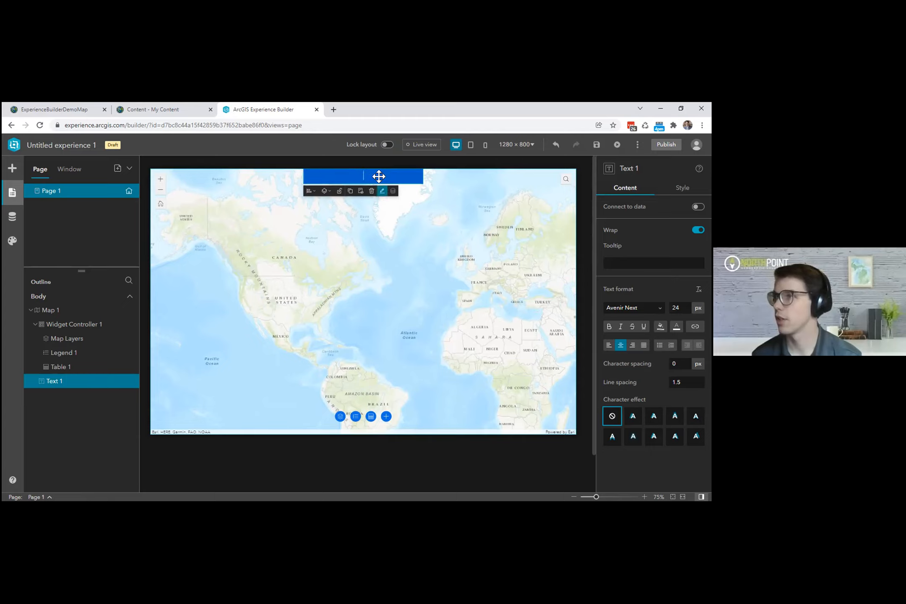
text(Cool new title)
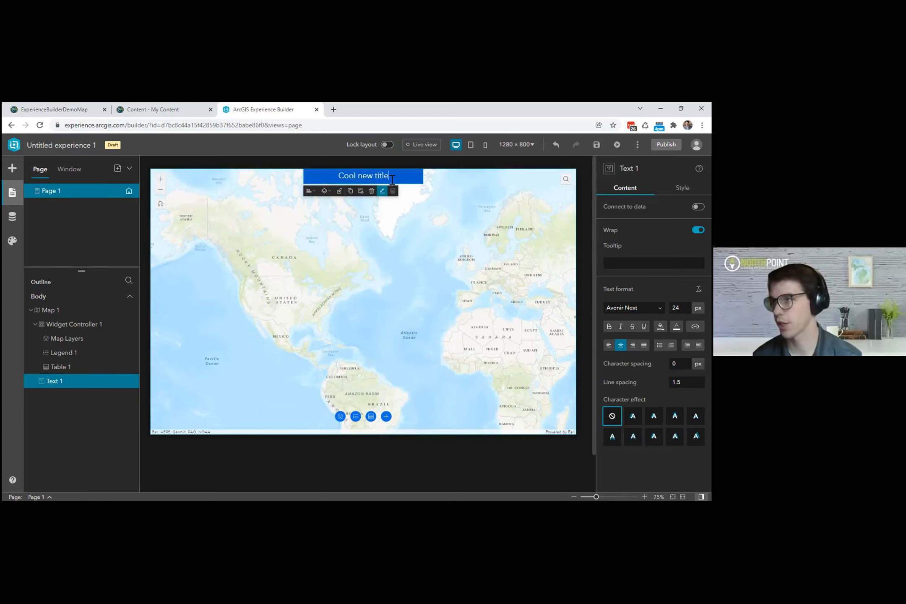
Set the font size of the whole title text to 48 px.
key(ctrl+a)
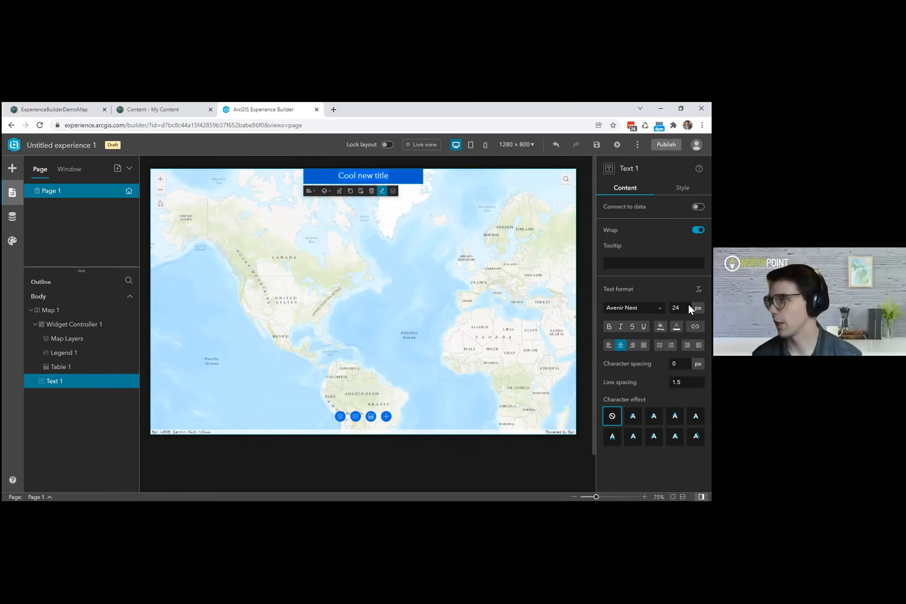
click(676, 327)
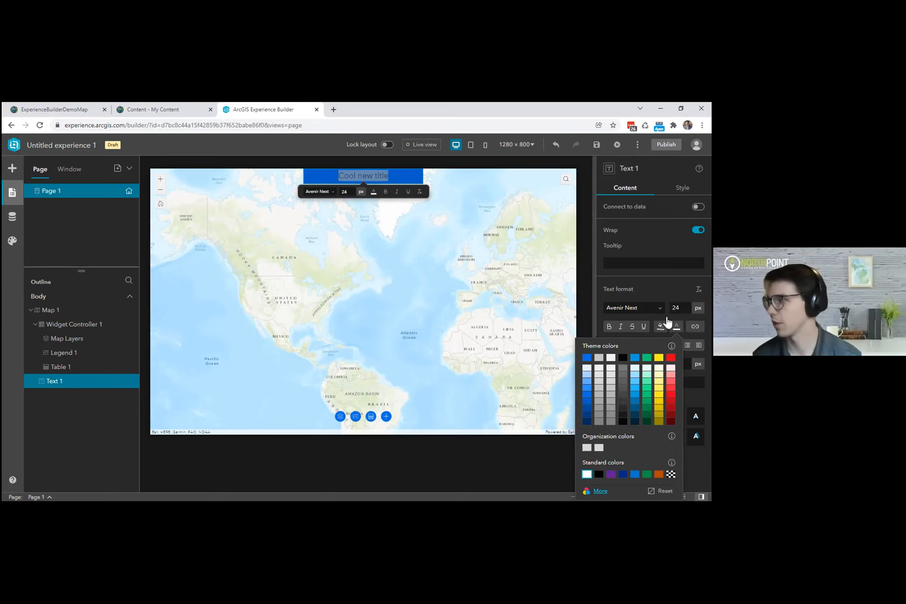
double_click(679, 307)
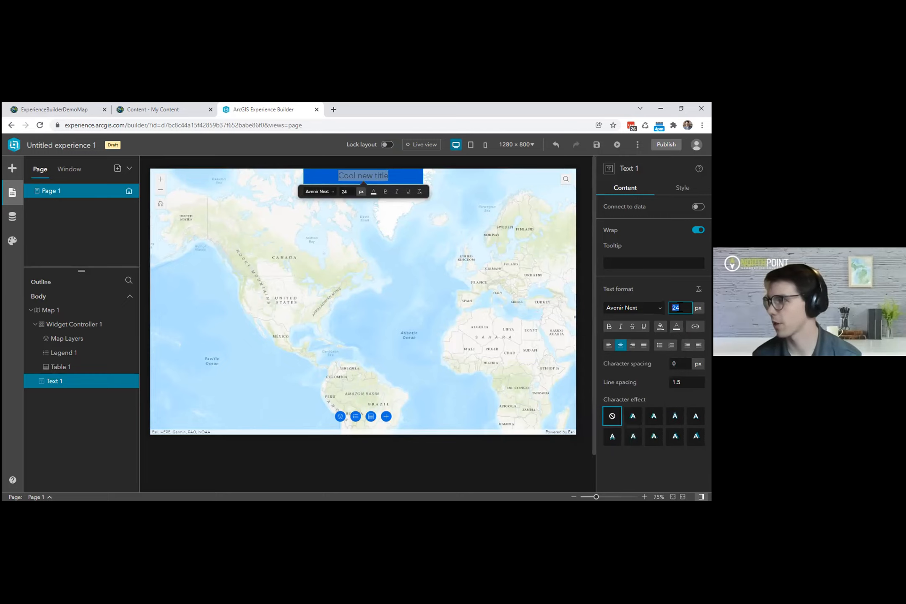
text(48)
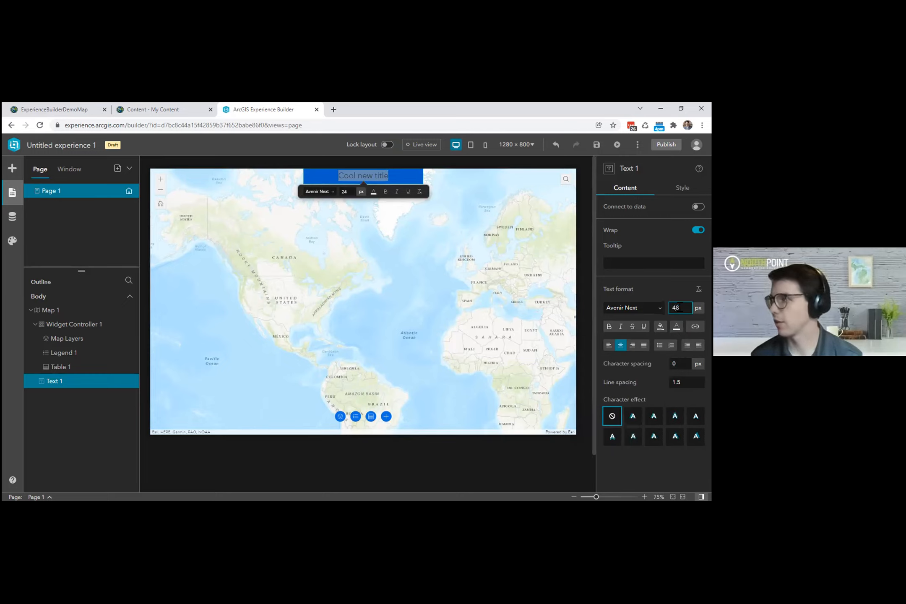
key(Return)
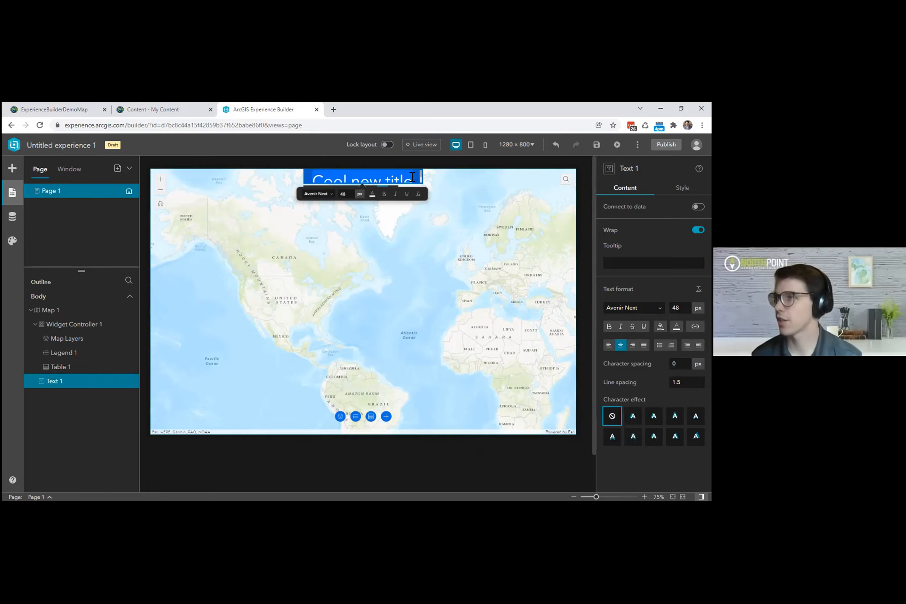
Extend the title's text box downward to about 94 px high so the larger text fits.
click(445, 185)
click(364, 180)
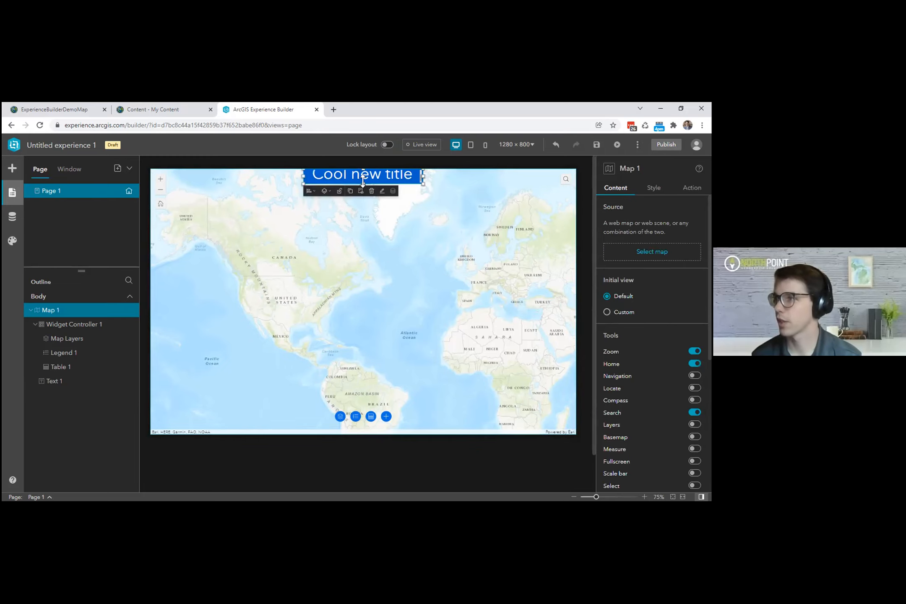
drag(364, 179, 365, 200)
Try several character effects on the title text and reset it to no effect.
double_click(370, 180)
key(ctrl+a)
click(633, 417)
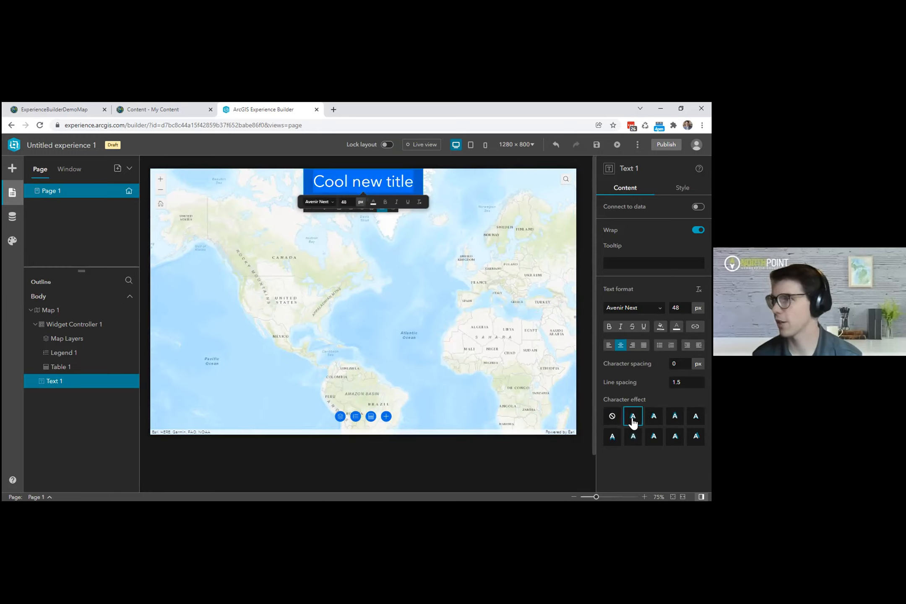
click(693, 437)
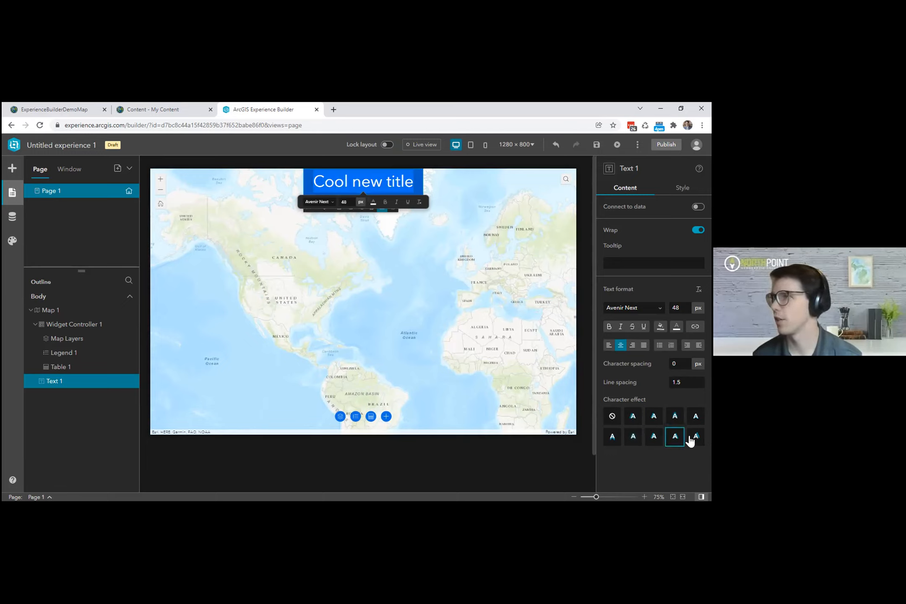
click(457, 337)
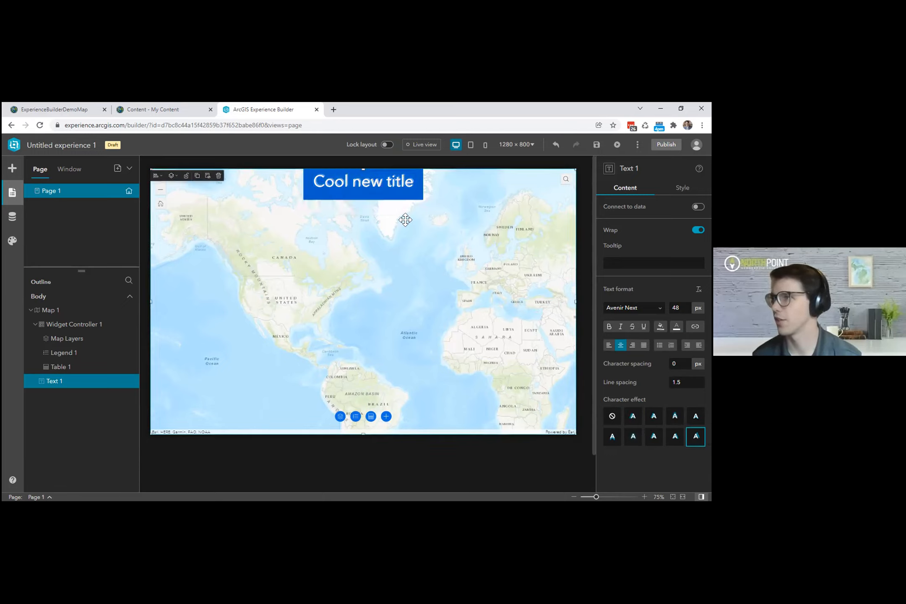
click(377, 180)
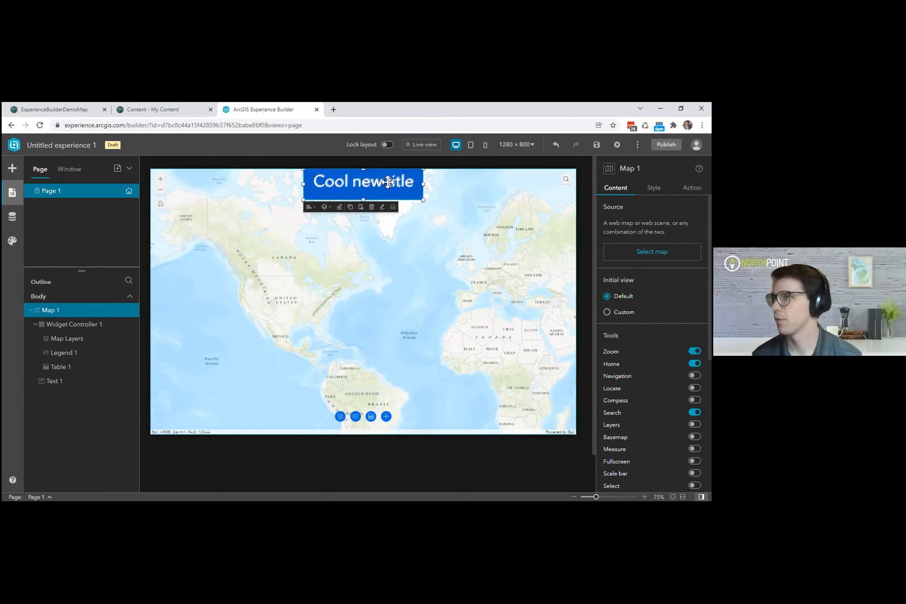
click(611, 416)
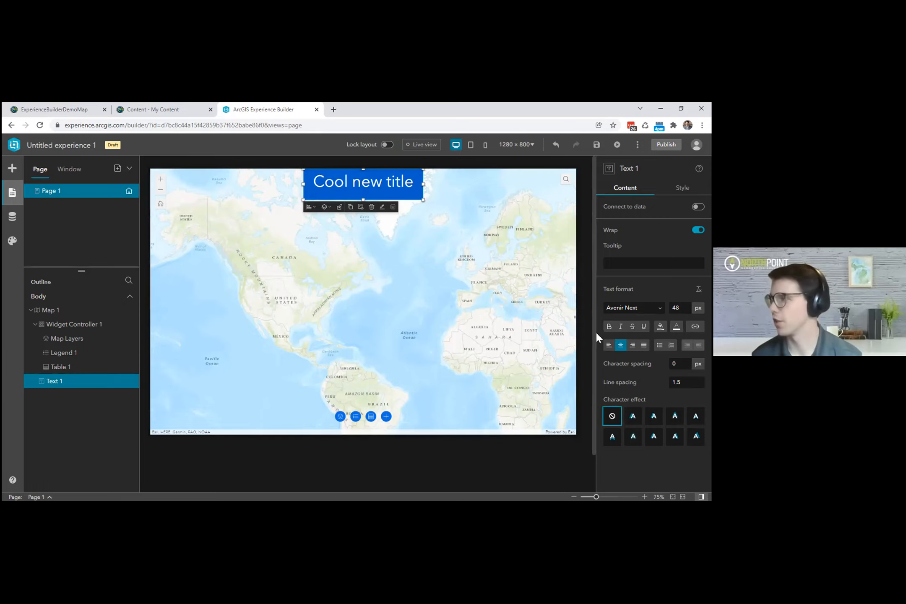
Review the title's font list and its style settings from size to border, switching the aspect ratio lock on and off.
click(659, 310)
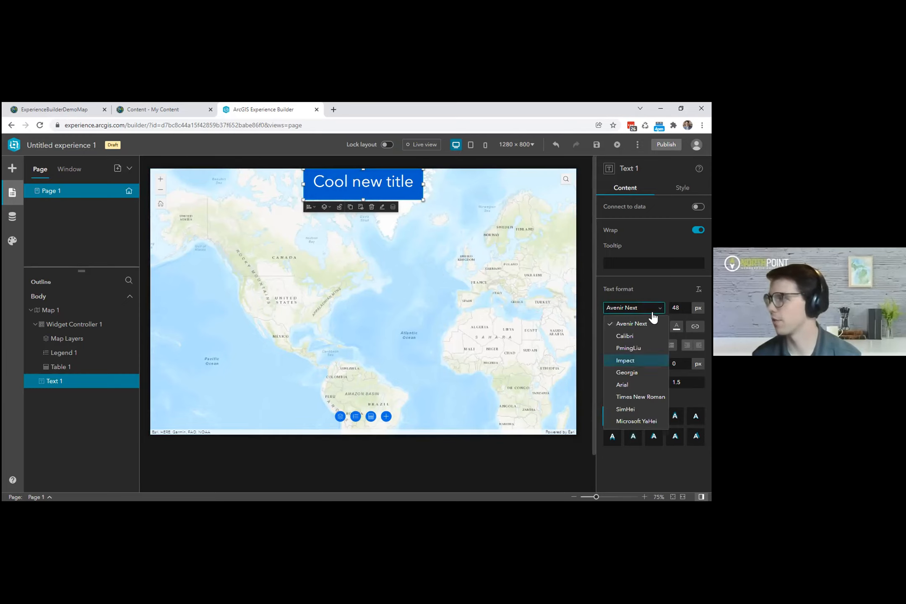
click(653, 310)
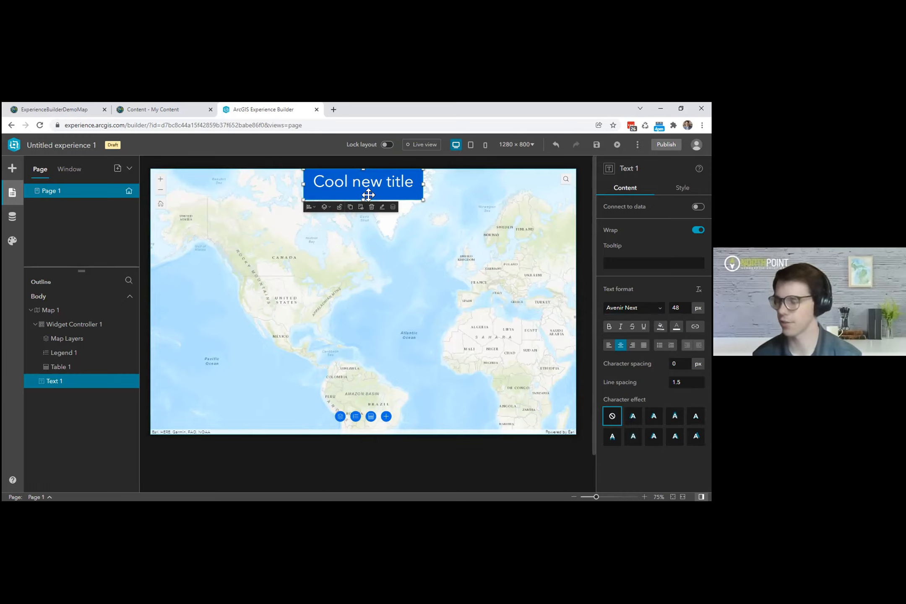
click(676, 189)
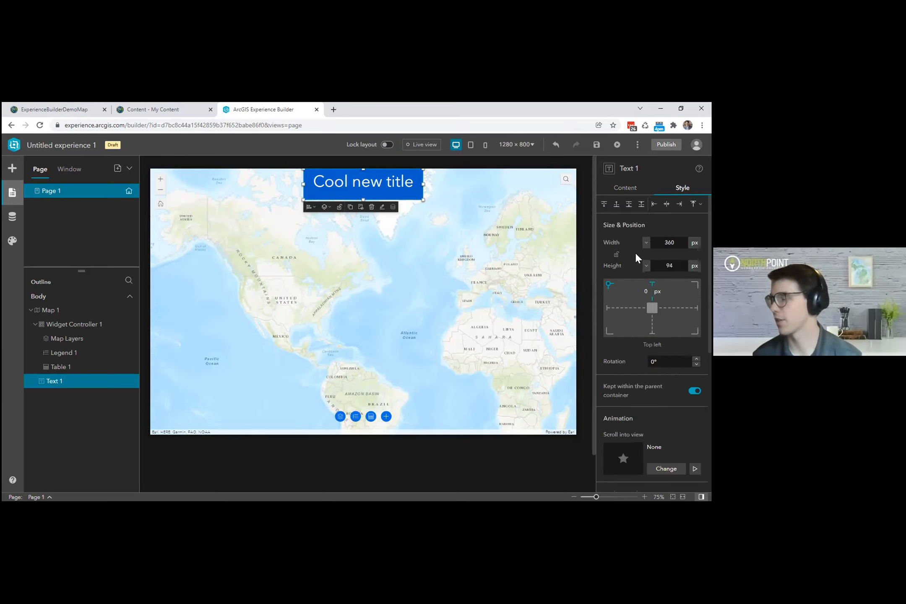
double_click(674, 244)
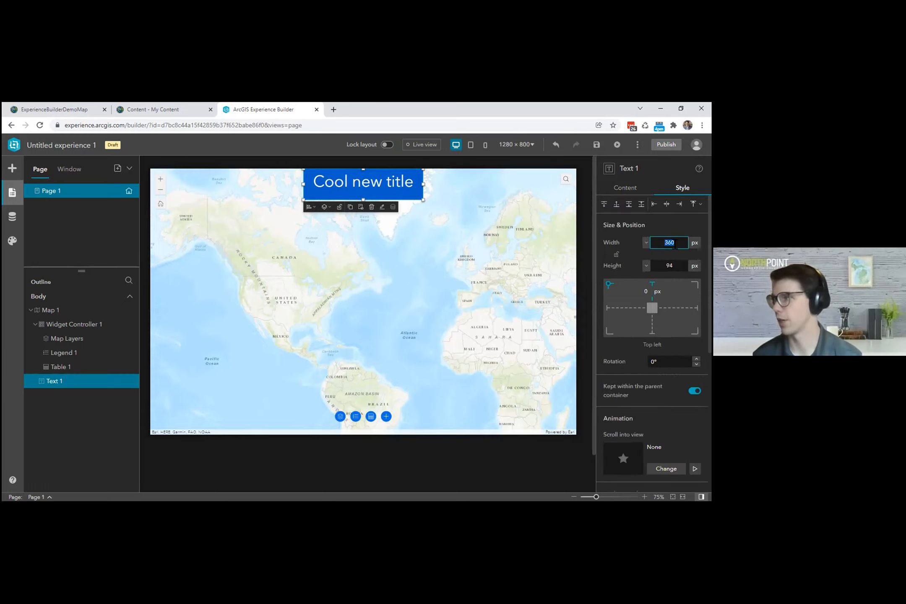
click(676, 243)
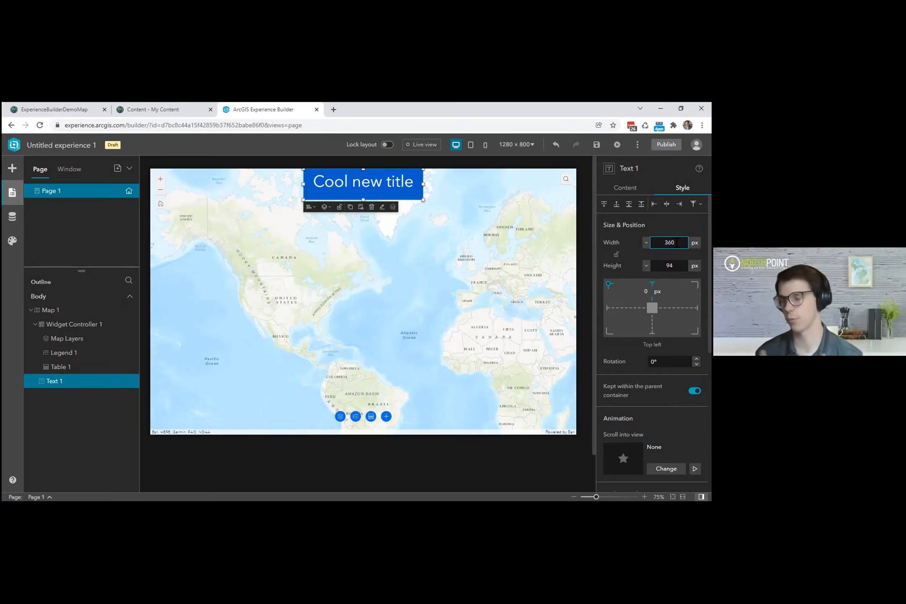
click(617, 255)
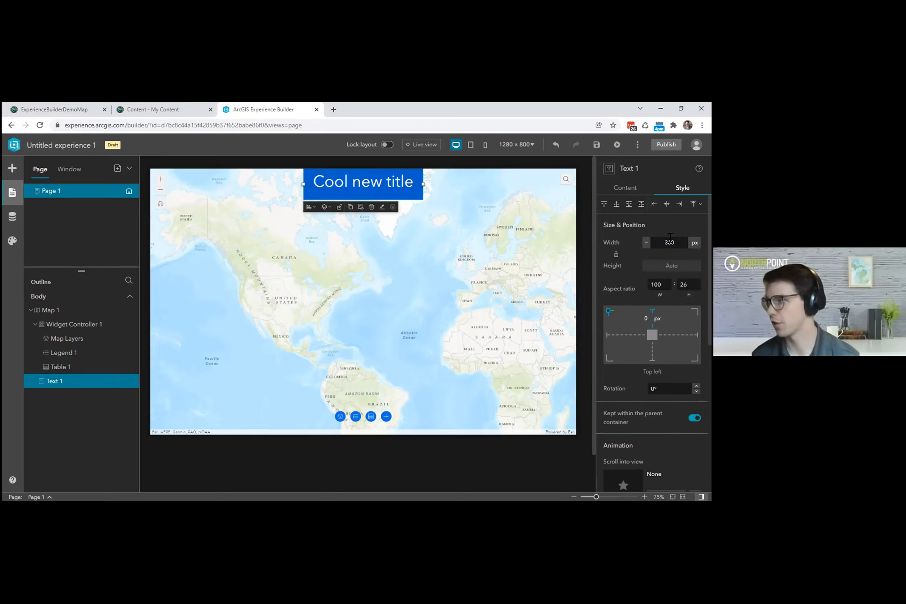
click(616, 254)
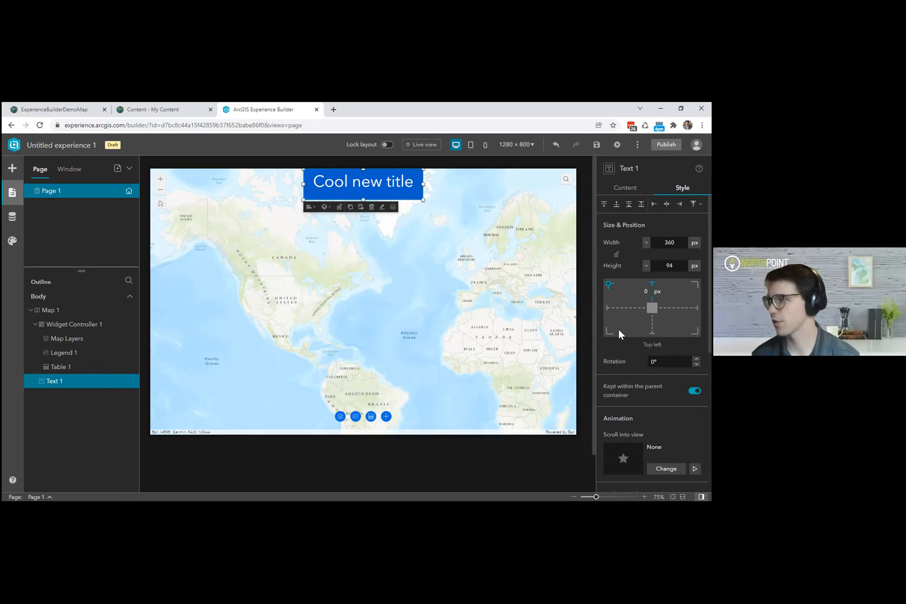
scroll(629, 330, down, 3)
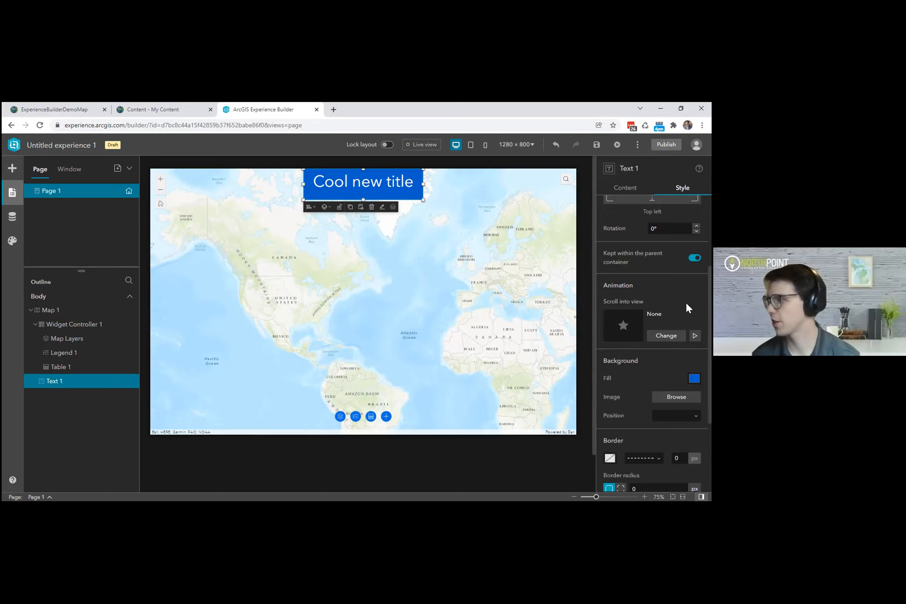
scroll(687, 303, down, 1)
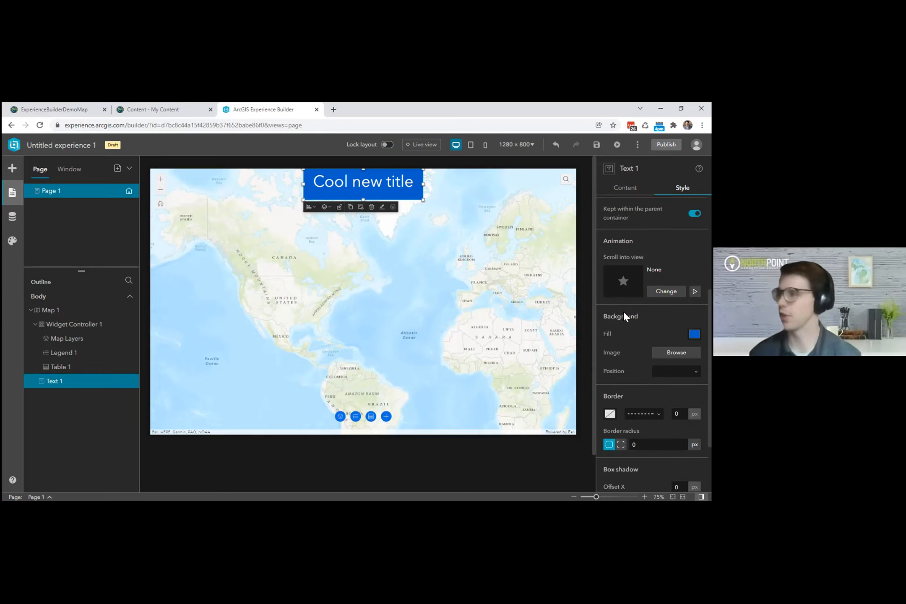
Review the title's background, border and box shadow style settings and its list of alignment and snapping options.
scroll(625, 317, down, 2)
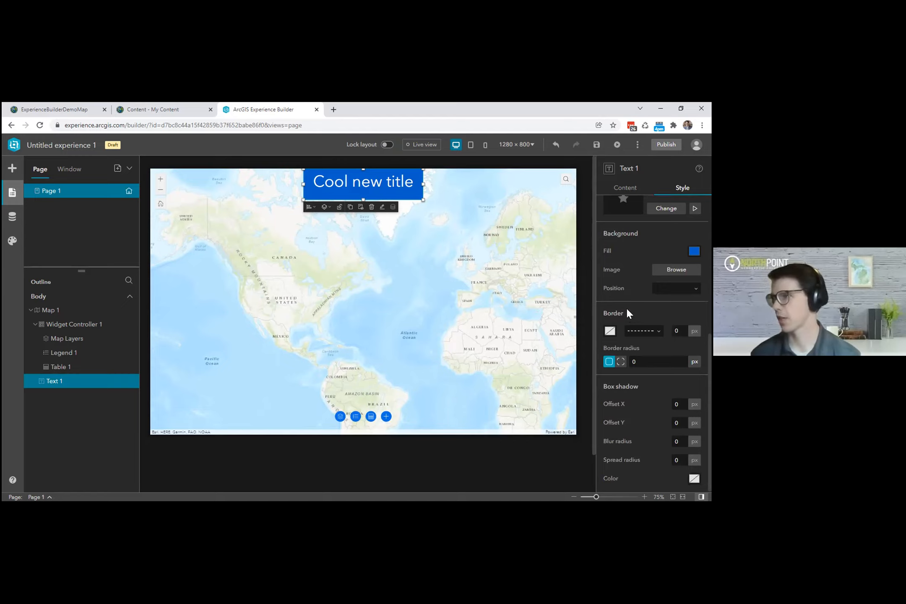
scroll(628, 310, up, 2)
scroll(628, 330, down, 1)
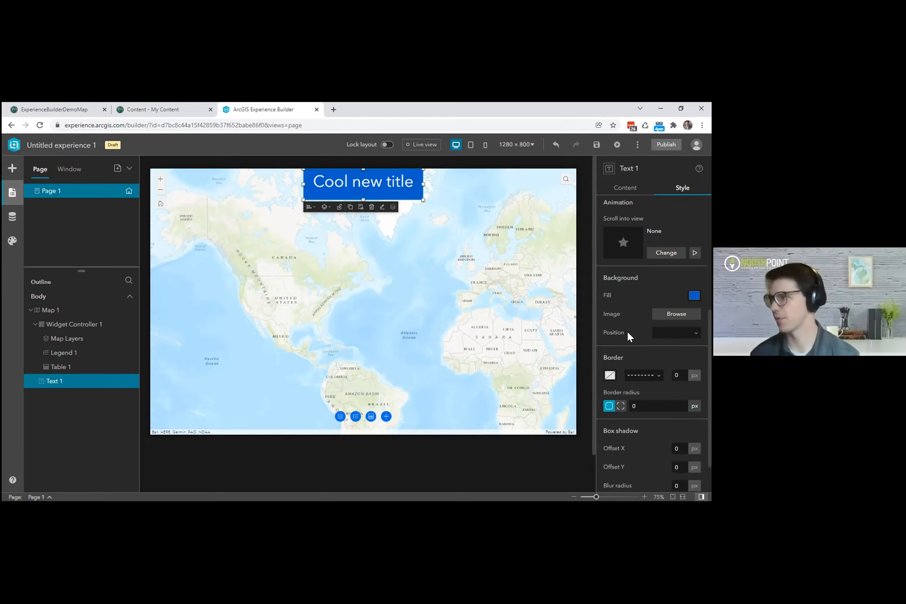
scroll(626, 340, down, 1)
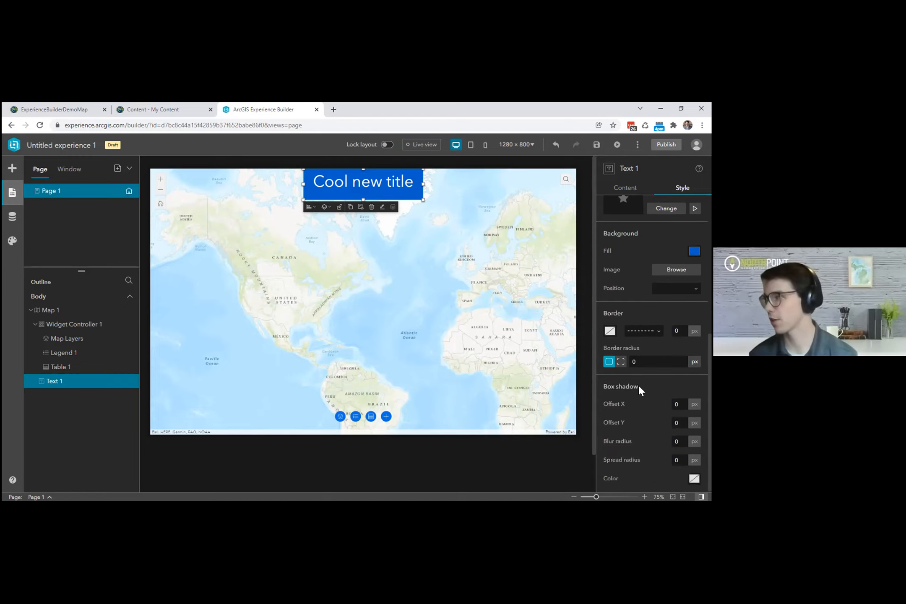
scroll(635, 361, up, 3)
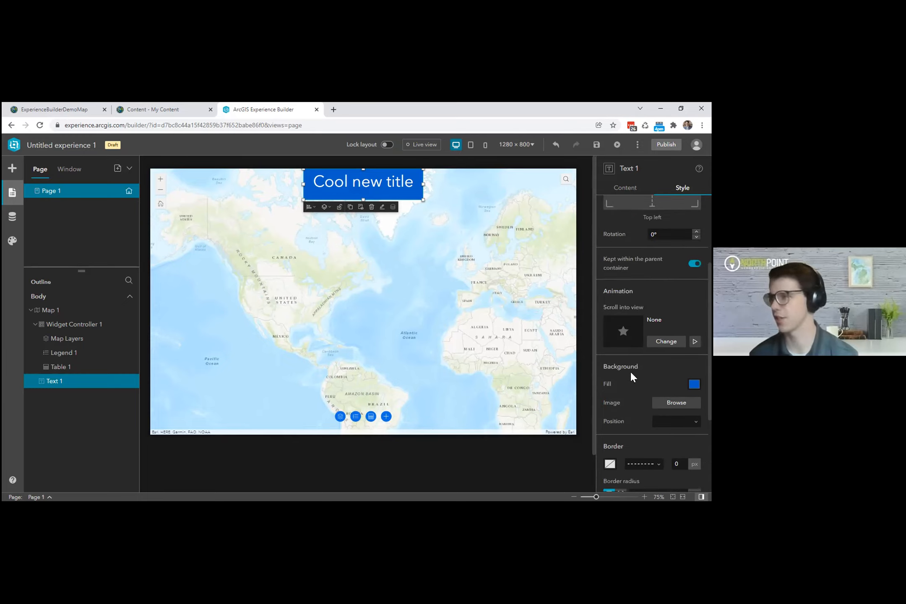
scroll(634, 373, up, 3)
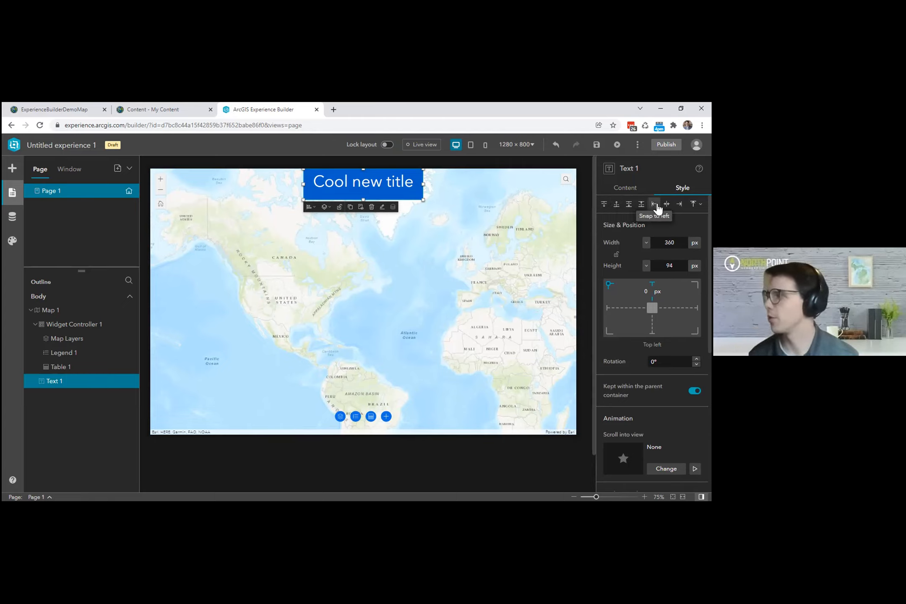
click(698, 205)
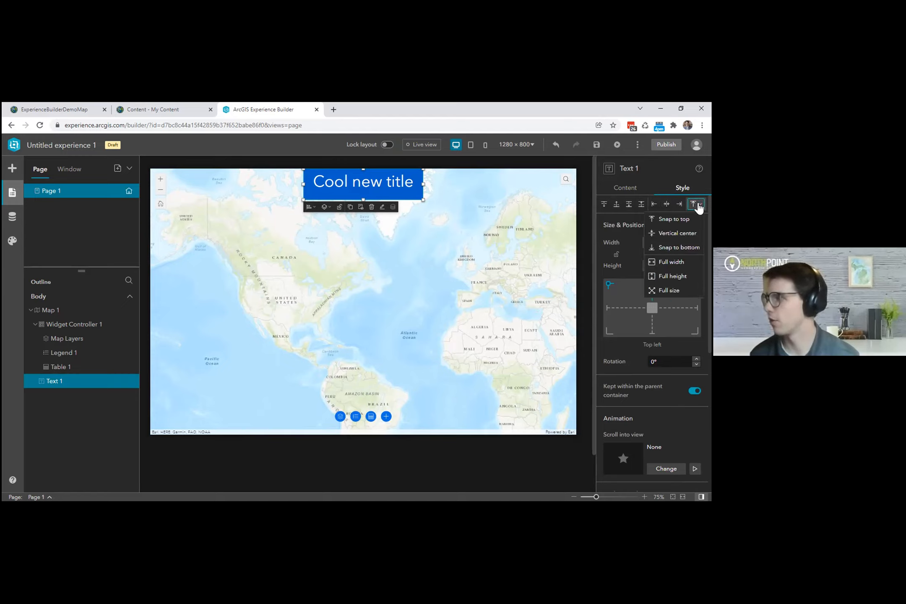
Give the title's text box a light red, solid border 2 px wide.
scroll(631, 241, down, 6)
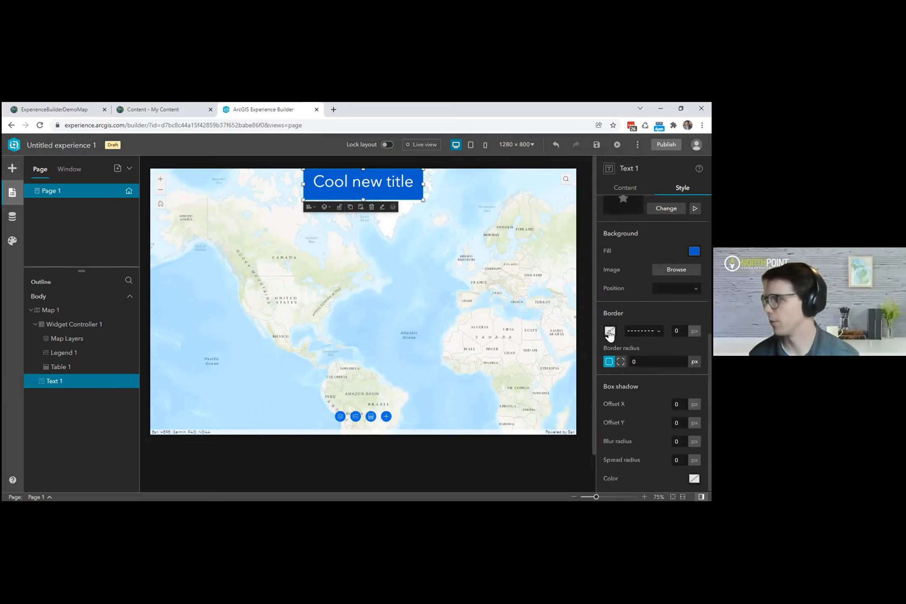
click(609, 332)
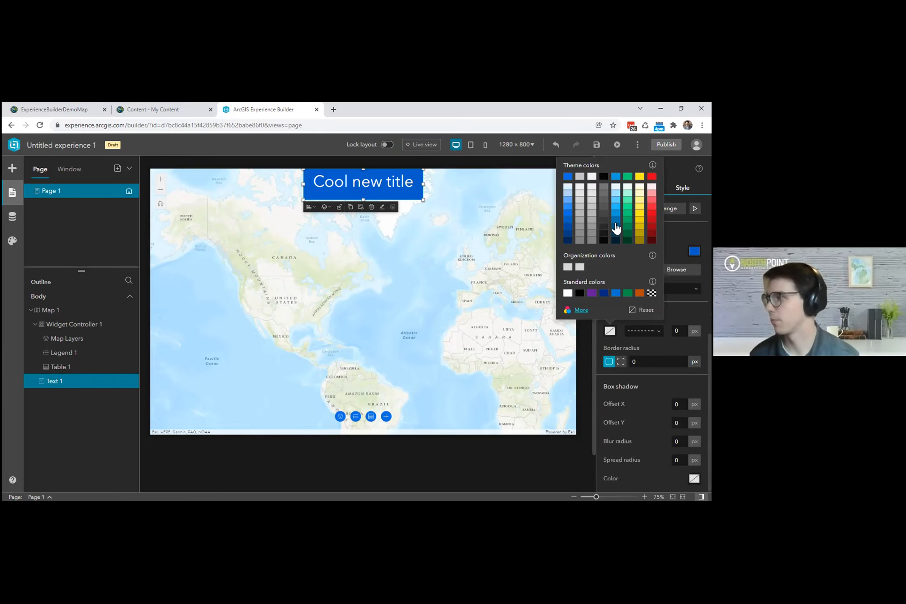
click(651, 199)
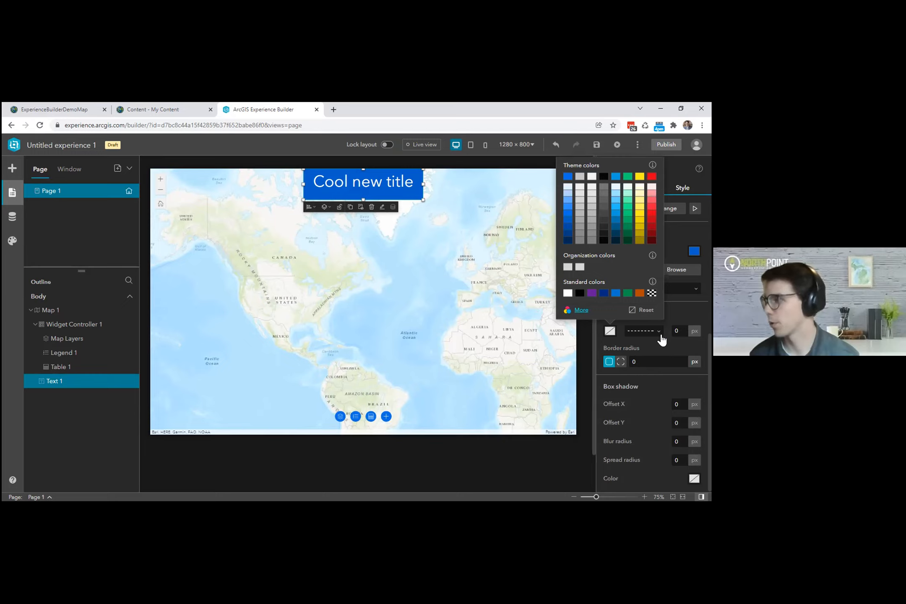
click(659, 335)
click(646, 356)
click(677, 331)
text(2)
key(Tab)
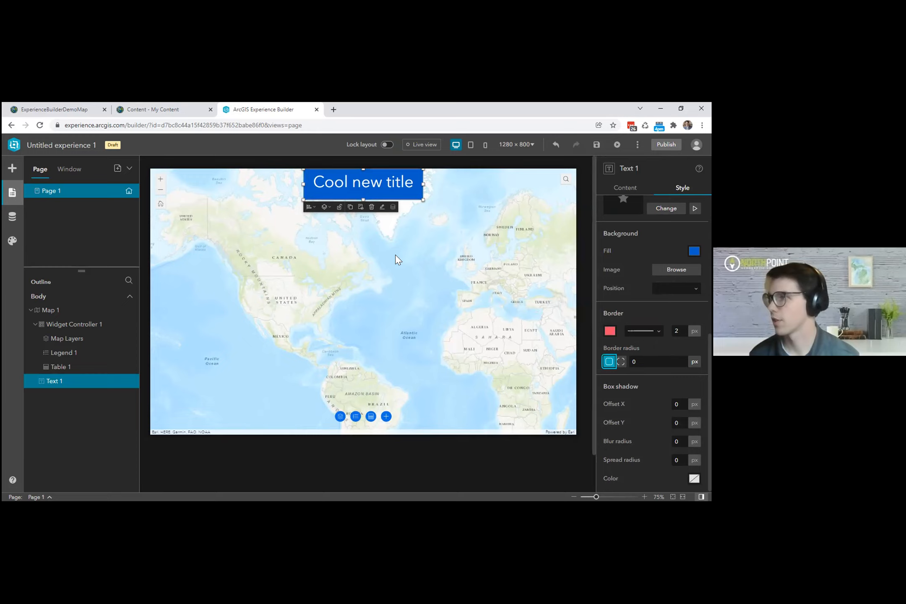
Set the width of the title's border to 5 px.
click(678, 331)
text(5)
key(Tab)
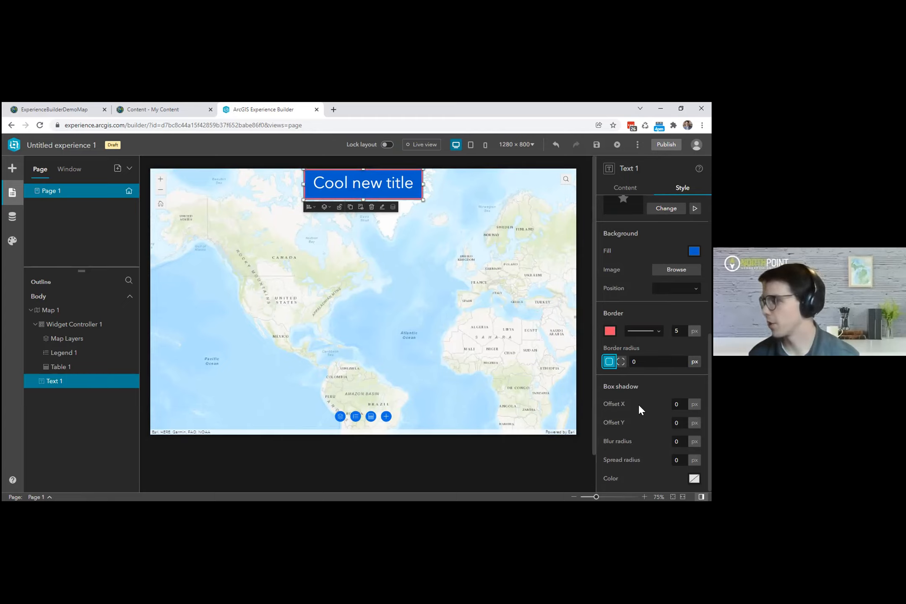
click(655, 402)
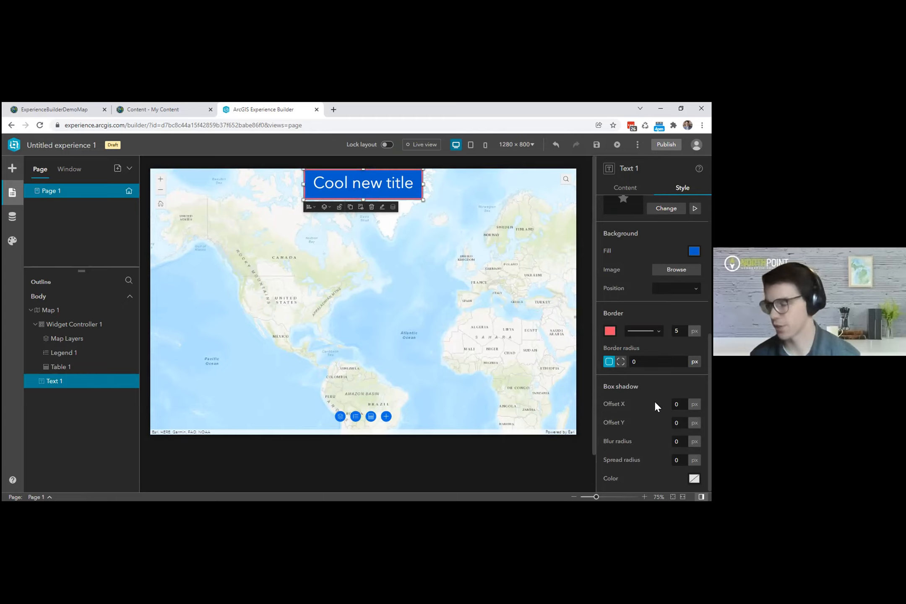
Add the ExperienceBuilderDemoMap web map from the user's own content to the experience and set it as the map widget's source.
click(353, 289)
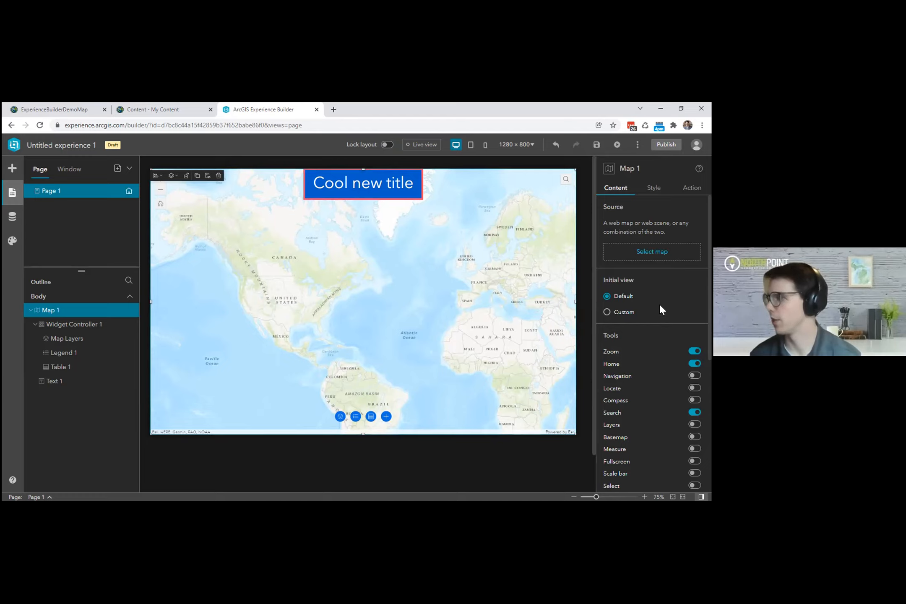
scroll(676, 321, down, 6)
scroll(682, 357, up, 6)
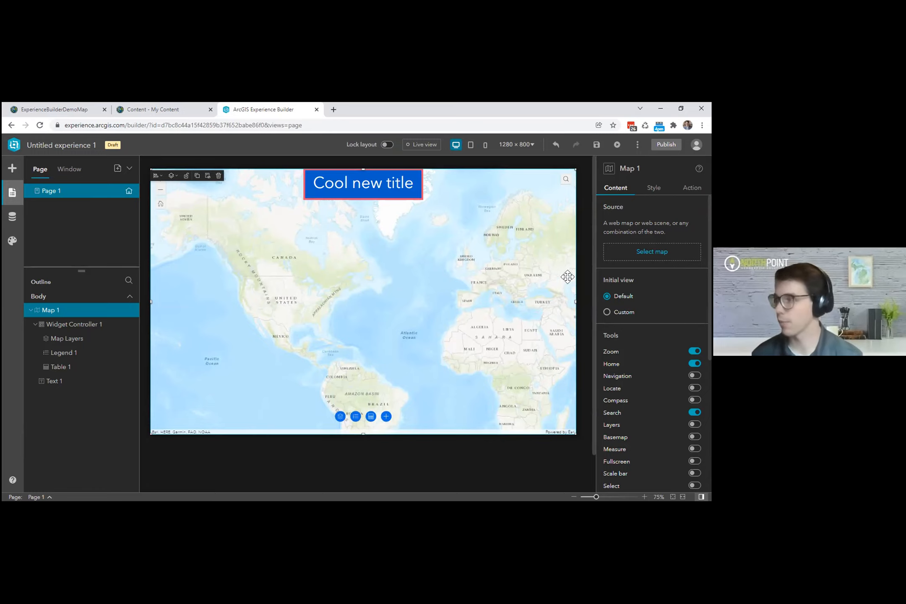
click(642, 254)
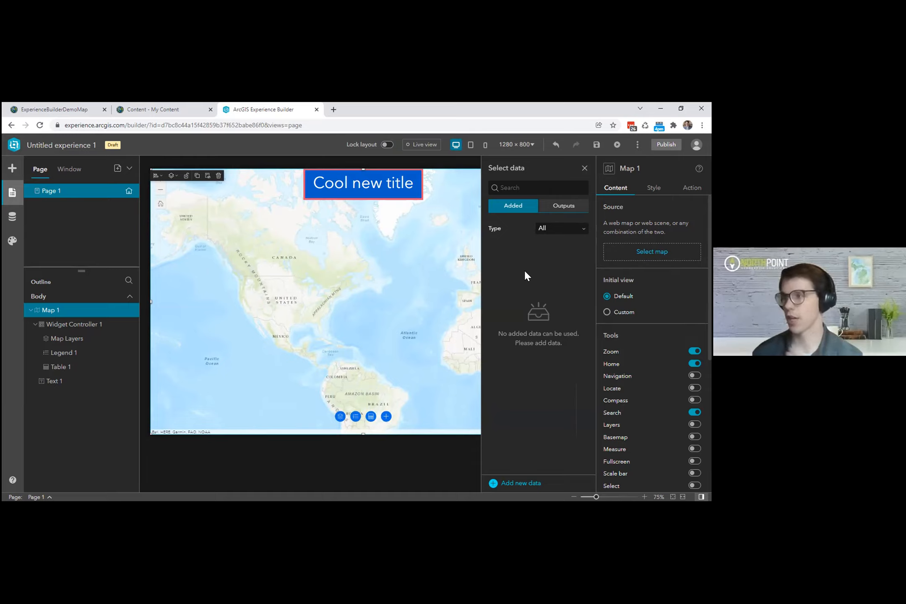
click(12, 220)
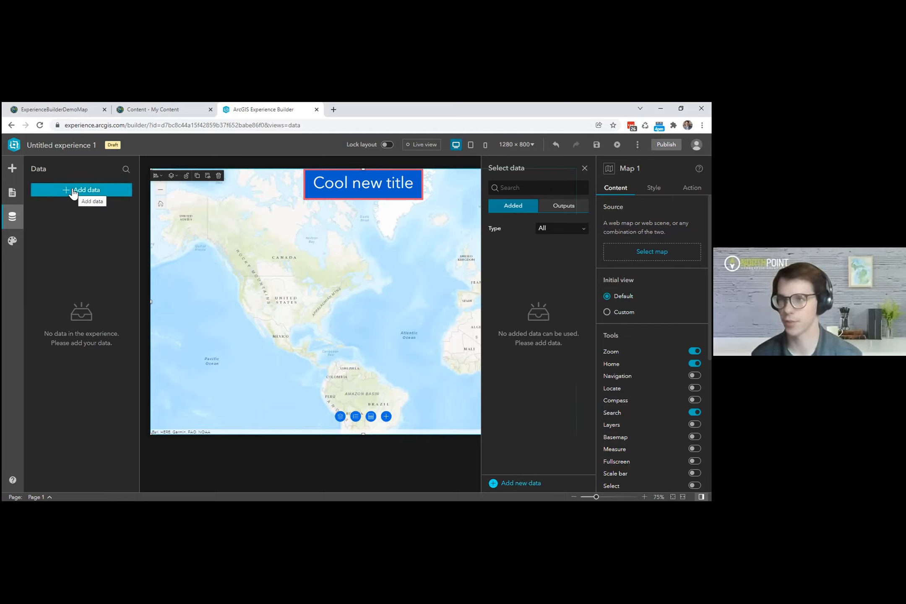
click(515, 484)
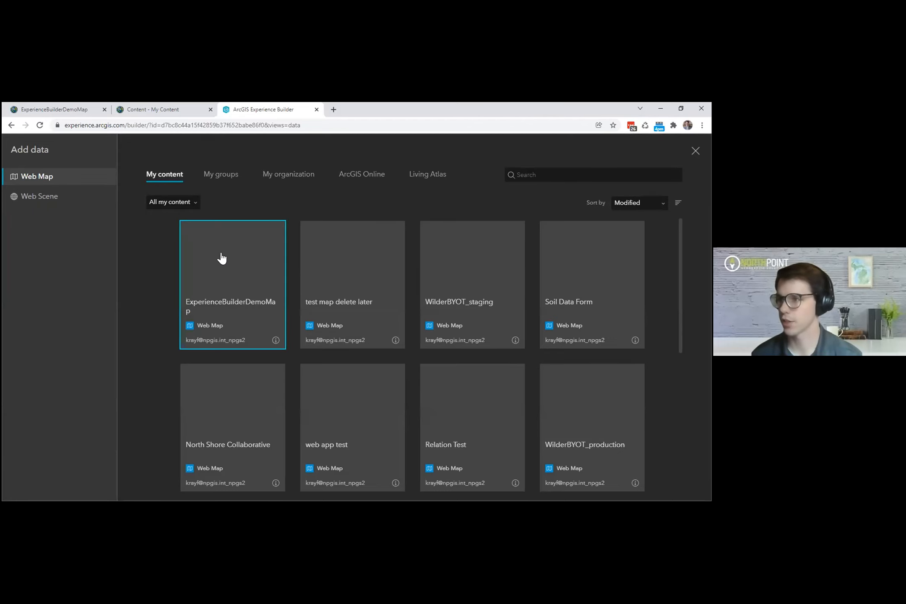
click(222, 259)
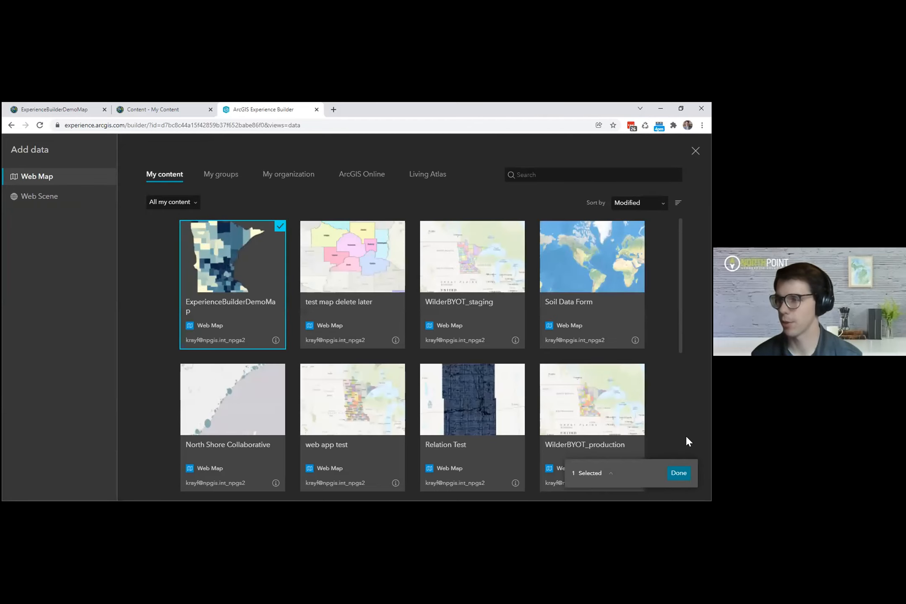
click(675, 472)
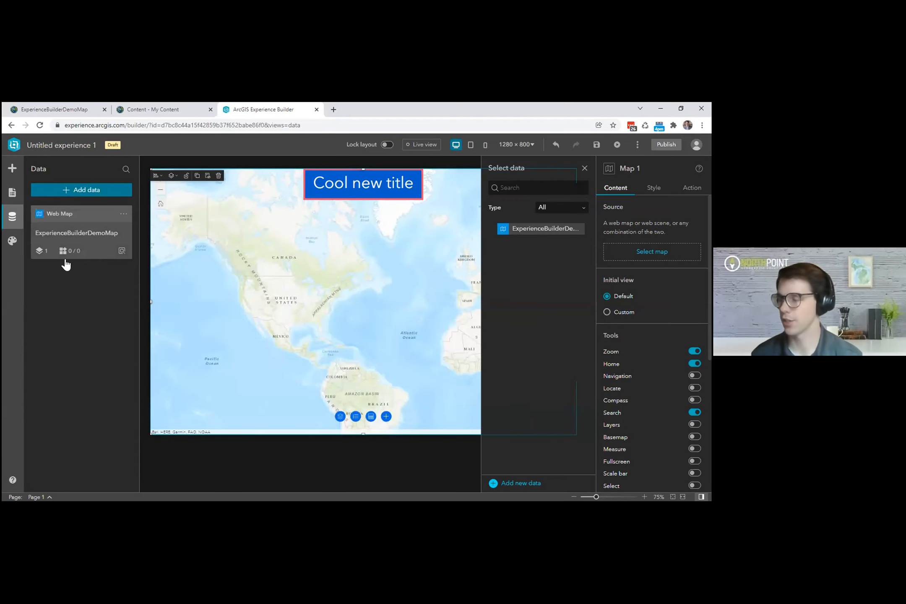
click(530, 231)
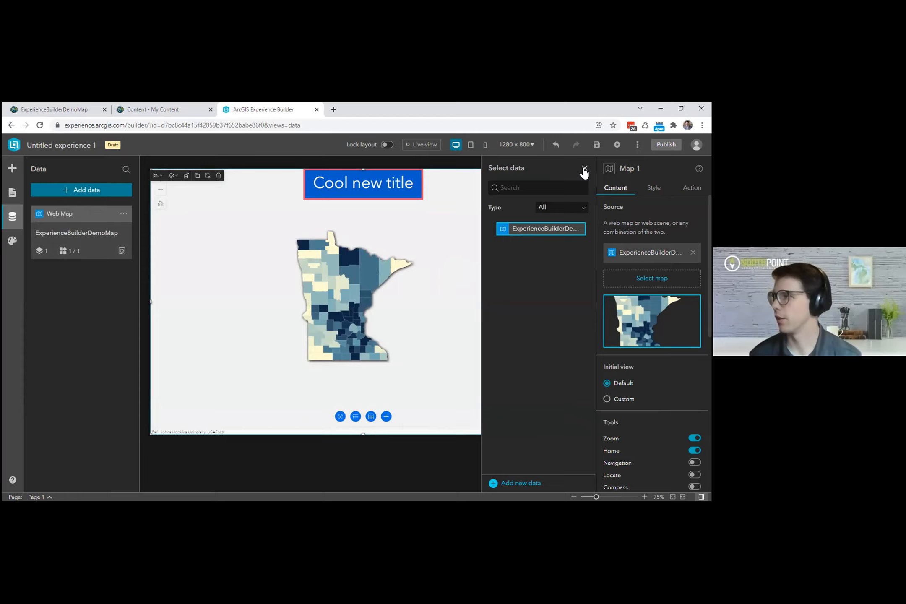
click(584, 169)
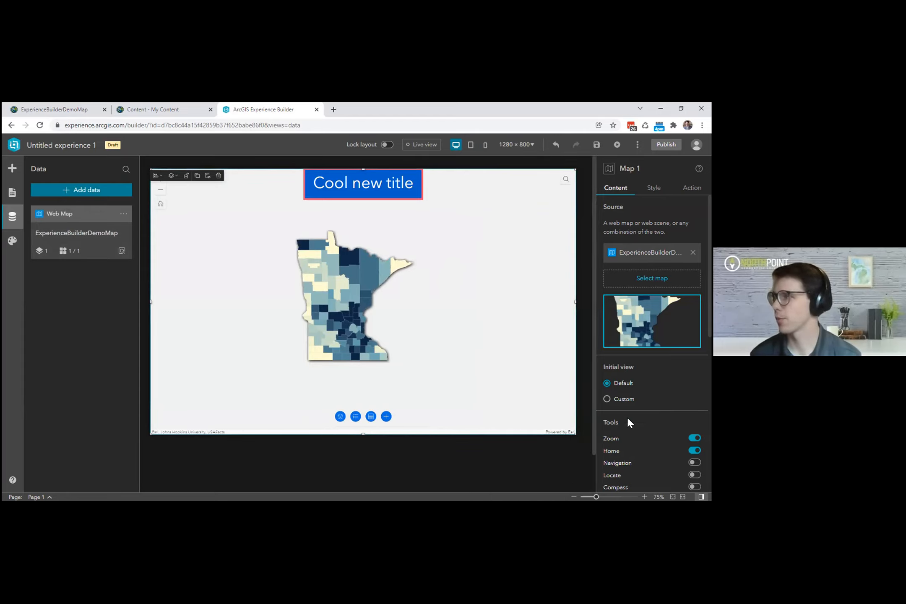
Give the map a custom initial view zoomed in closer on Minnesota and save the experience.
scroll(627, 388, down, 1)
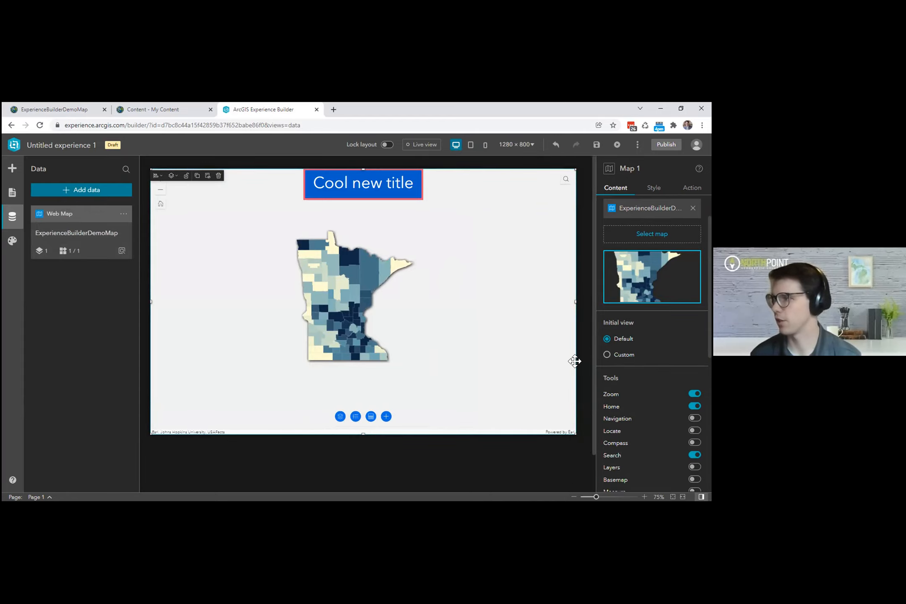
click(608, 354)
click(626, 375)
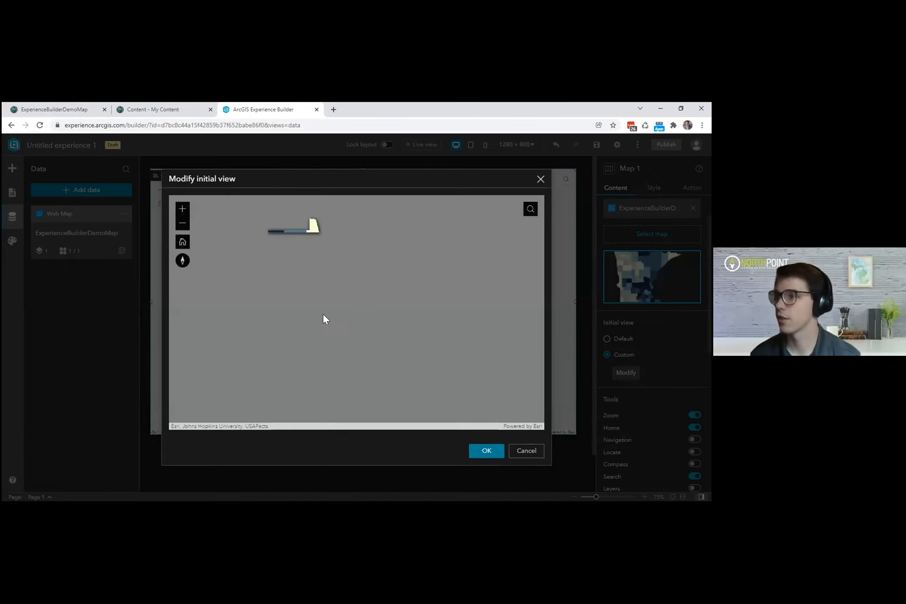
scroll(321, 313, up, 2)
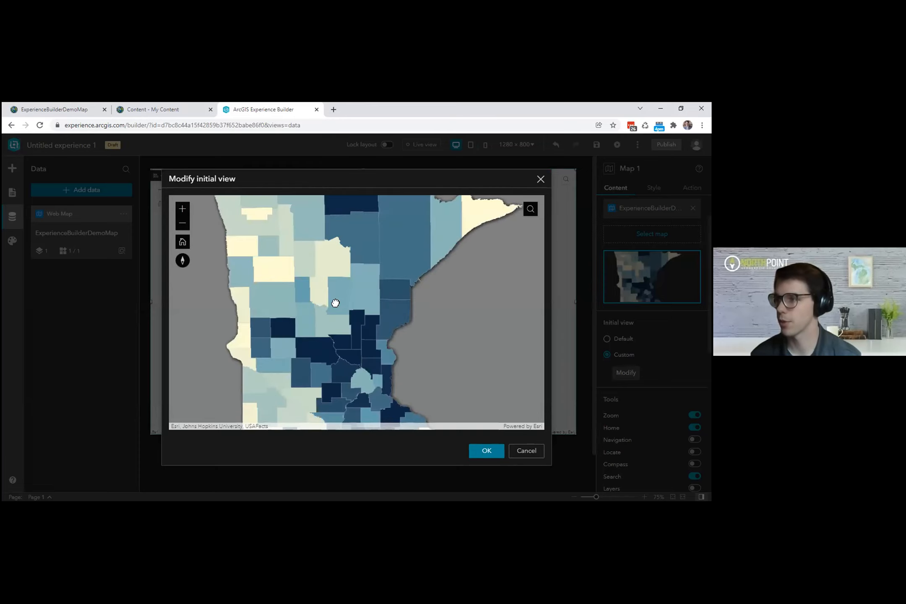
click(487, 451)
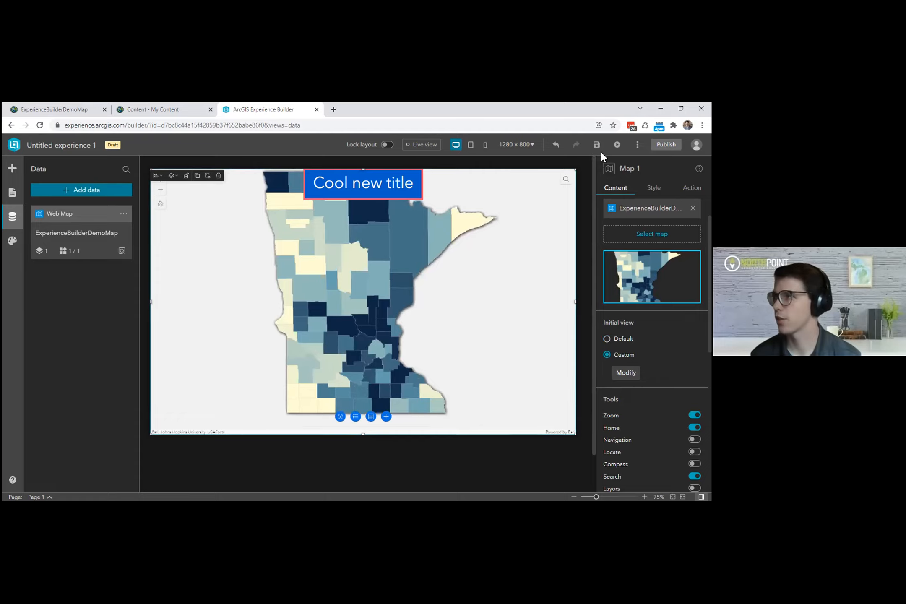
click(596, 145)
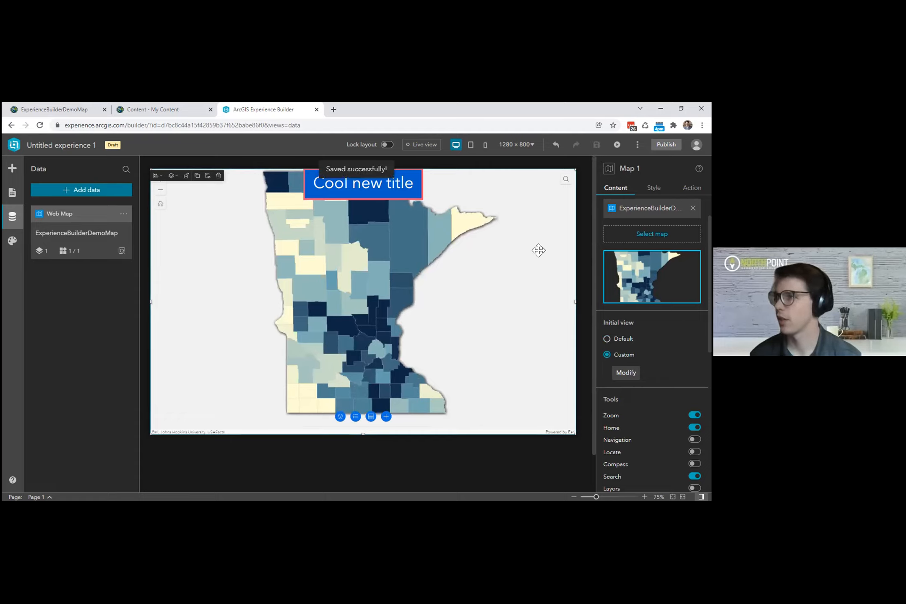
Enable the map's remaining tools: Layers, Basemap, Measure, Fullscreen, Select, Scale bar, Navigation, Compass and Locate.
scroll(659, 355, down, 2)
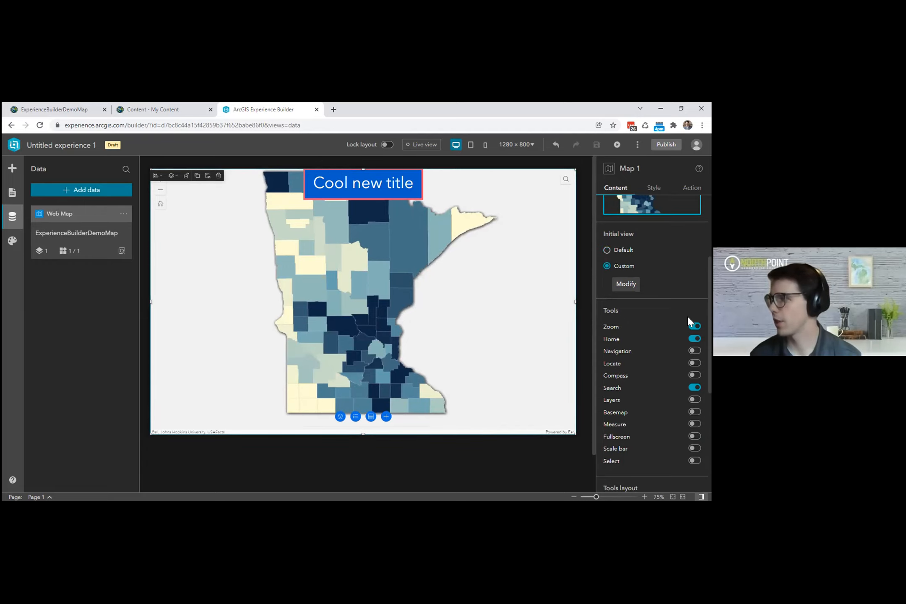
scroll(641, 279, down, 1)
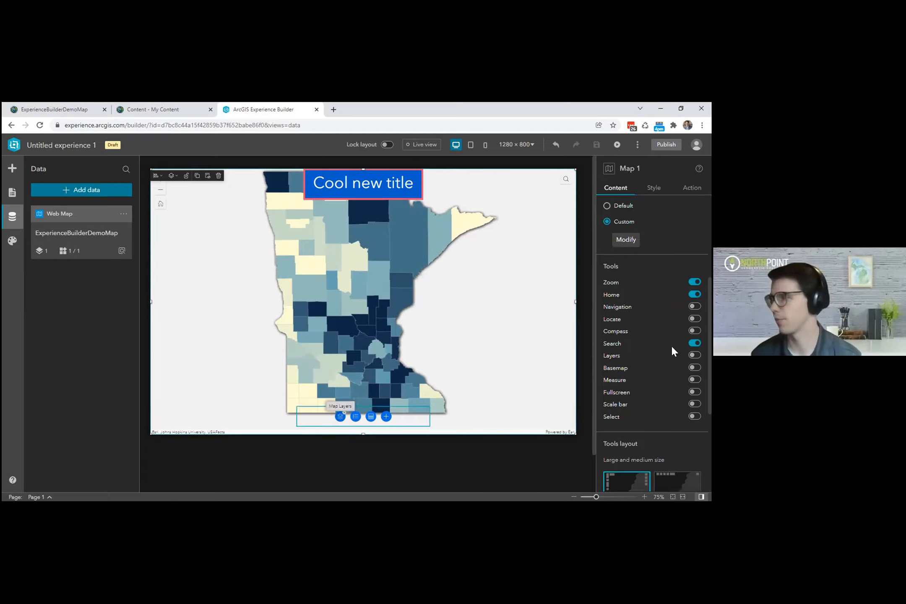
click(694, 355)
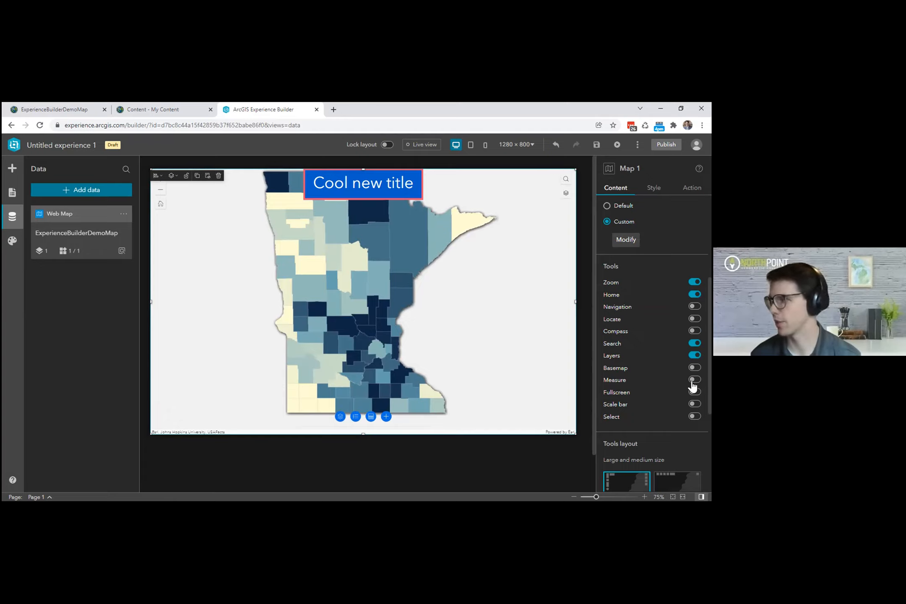
click(694, 392)
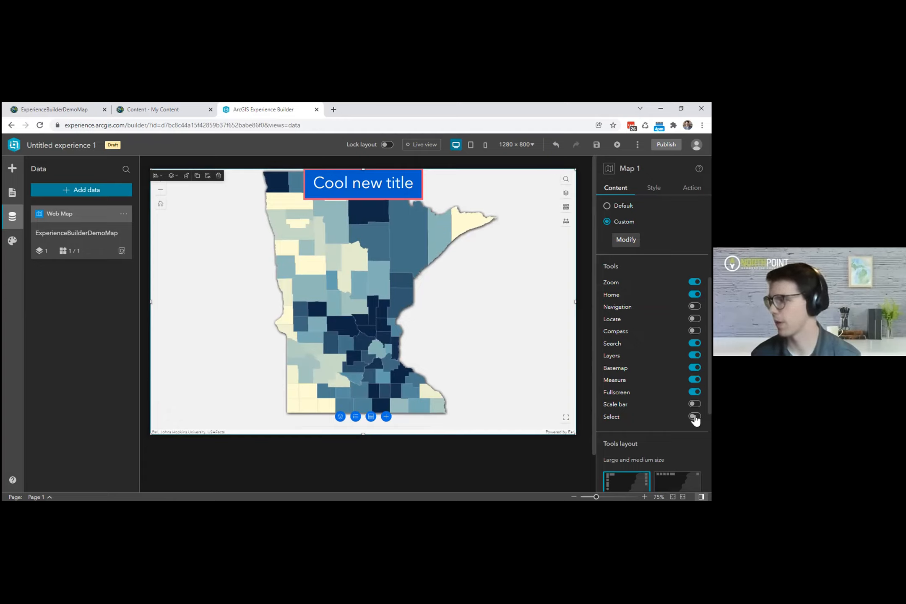
click(694, 411)
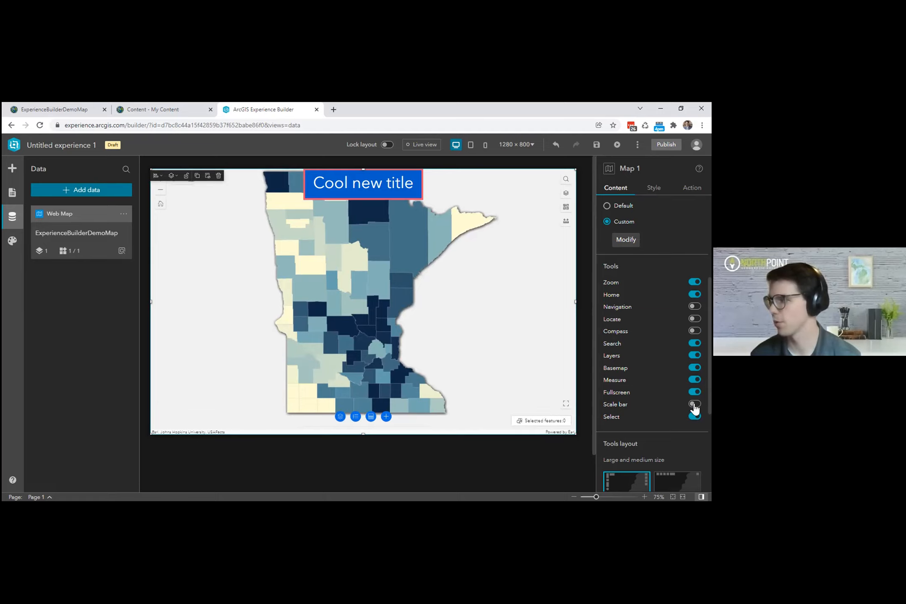
click(695, 404)
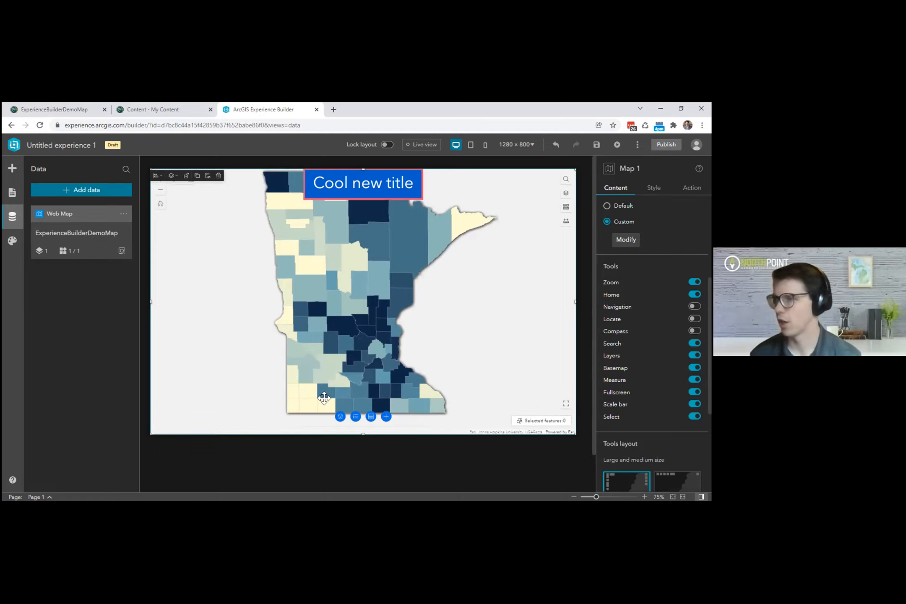
click(694, 307)
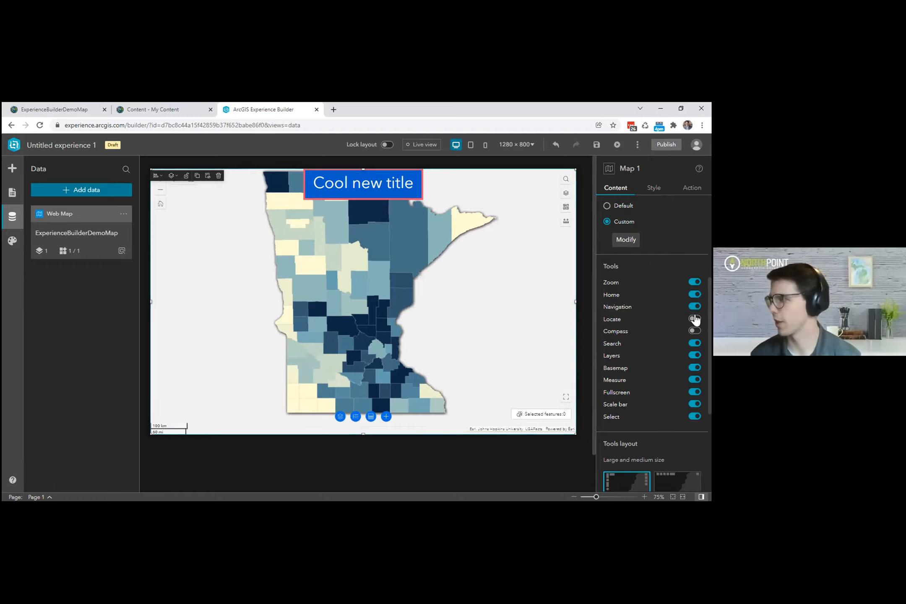
click(694, 331)
click(694, 319)
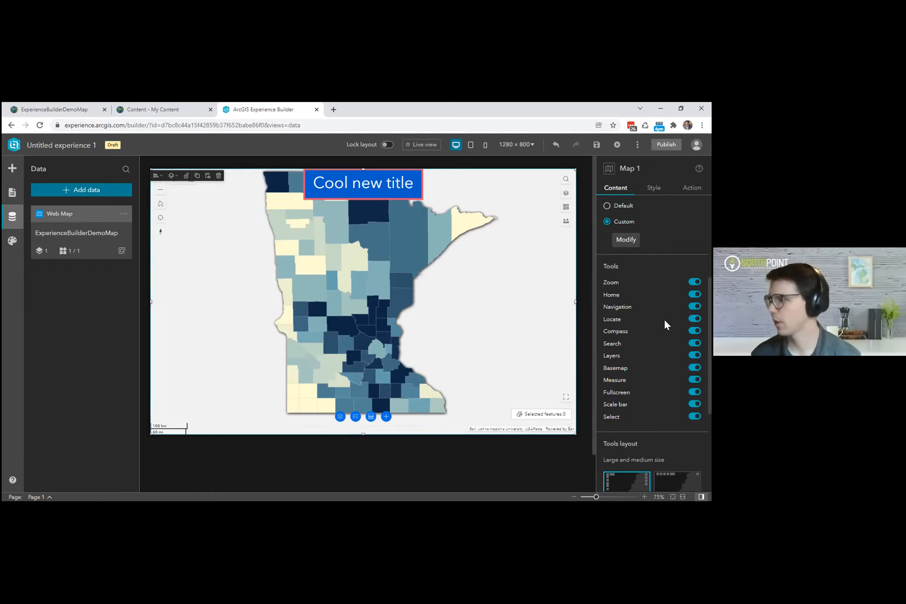
scroll(668, 309, down, 3)
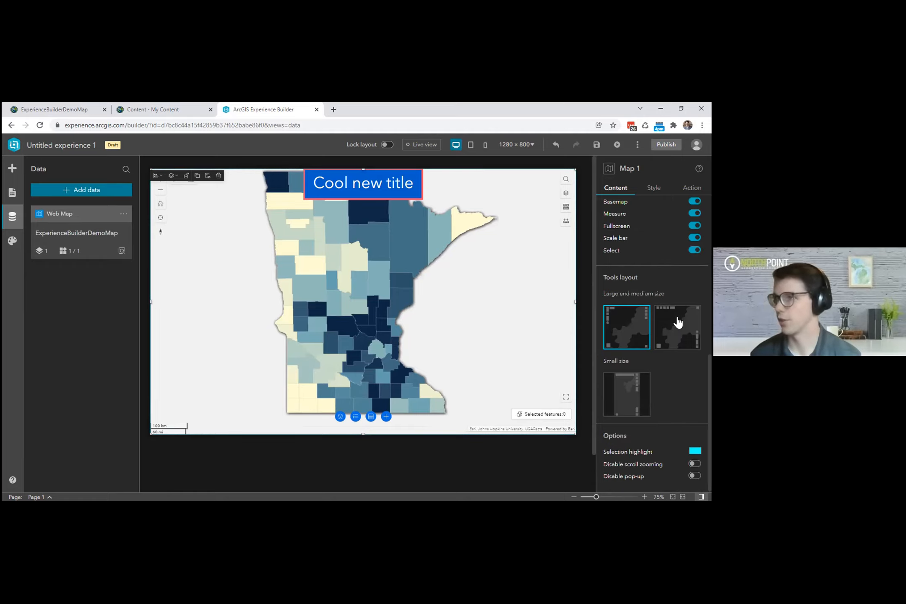
Try the alternative large and medium size tools layout on the map and undo it.
click(670, 325)
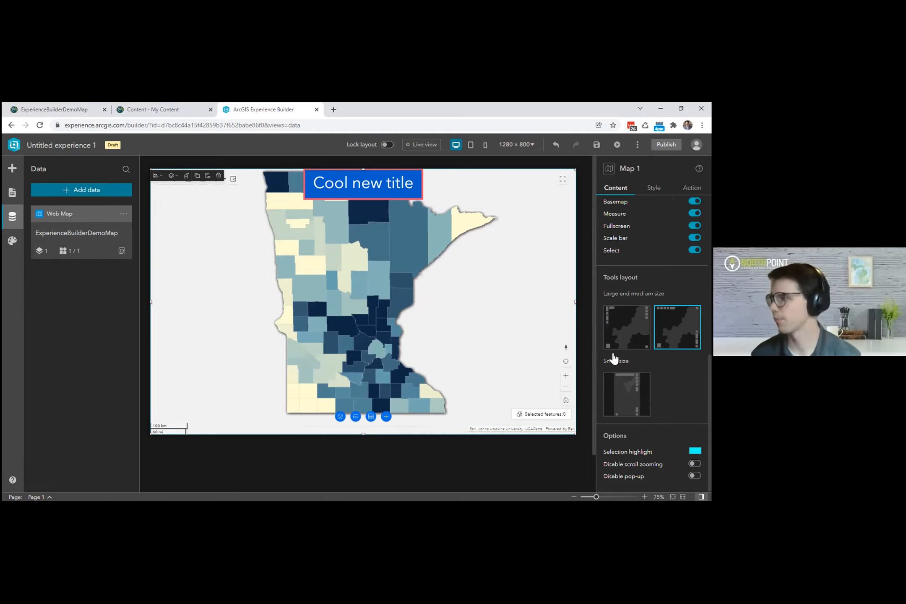
key(ctrl+z)
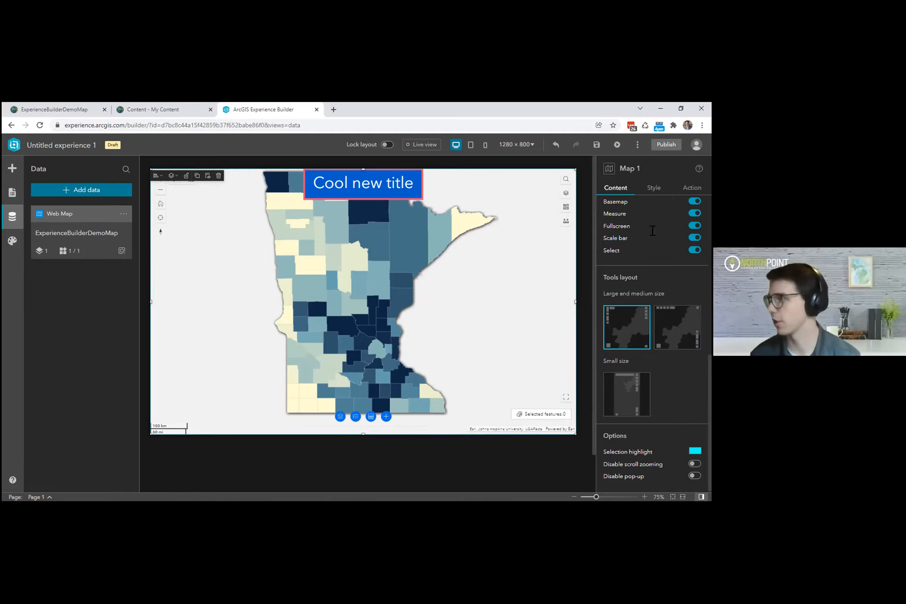
Give the map widget a solid, darkest-blue theme colour border 4 px wide and open its action settings.
click(656, 188)
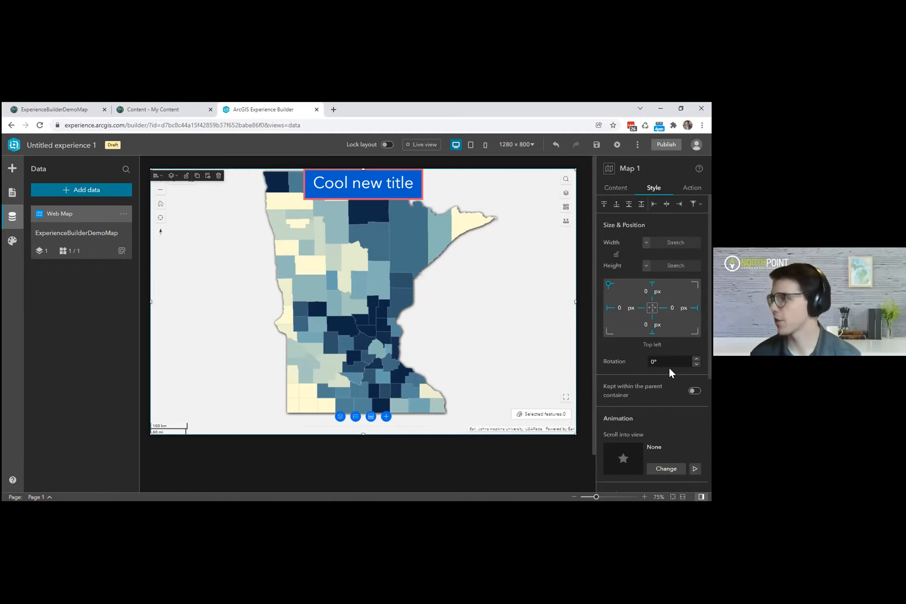
scroll(642, 410, down, 4)
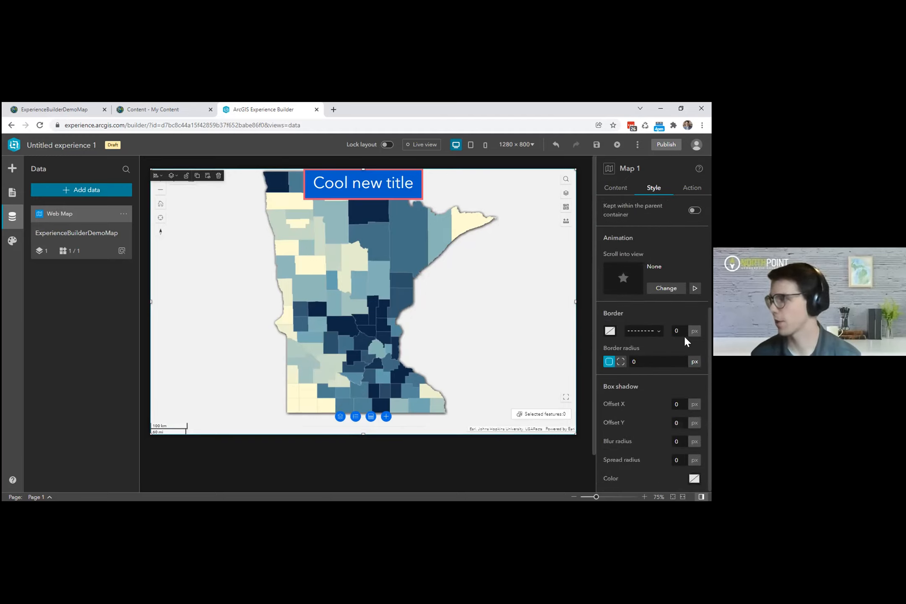
click(610, 331)
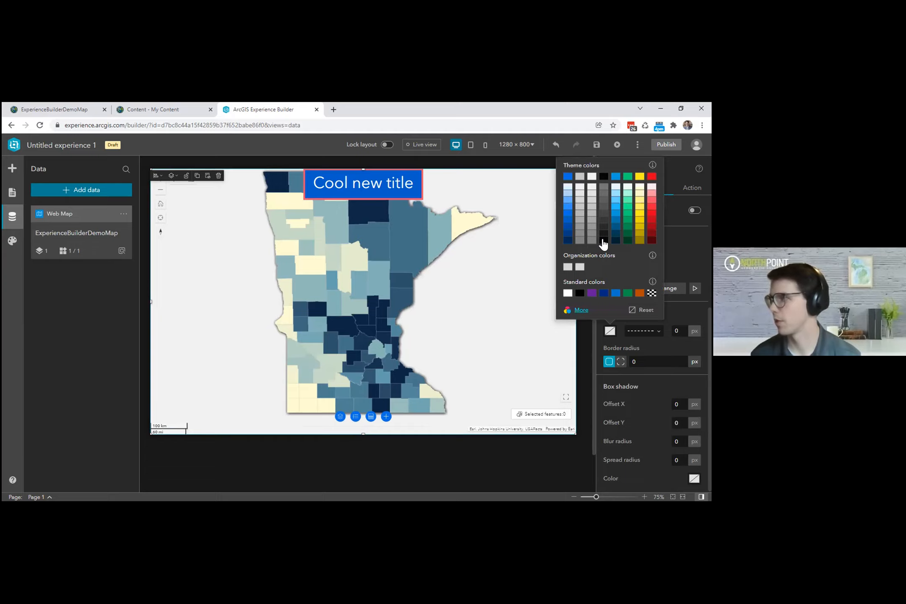
click(567, 241)
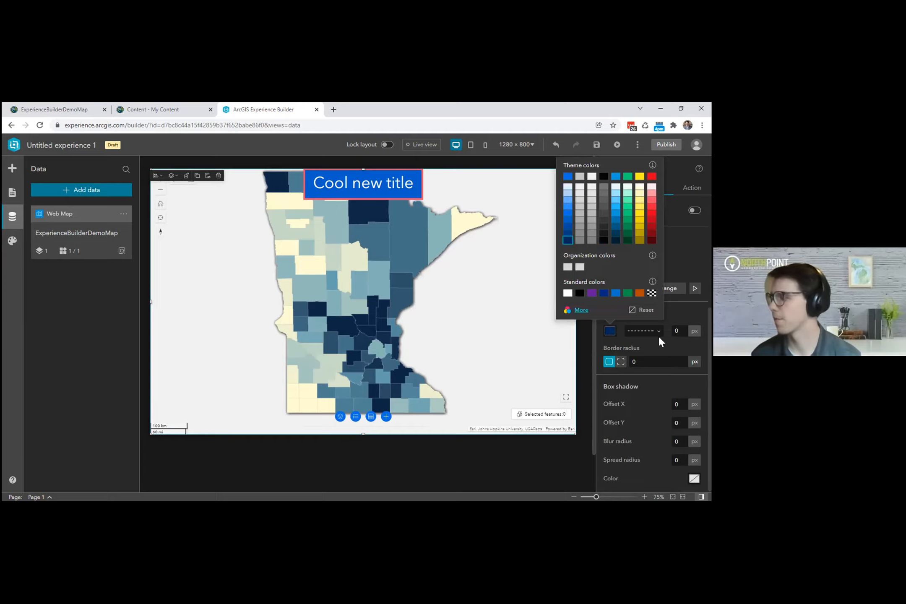
click(650, 332)
click(653, 340)
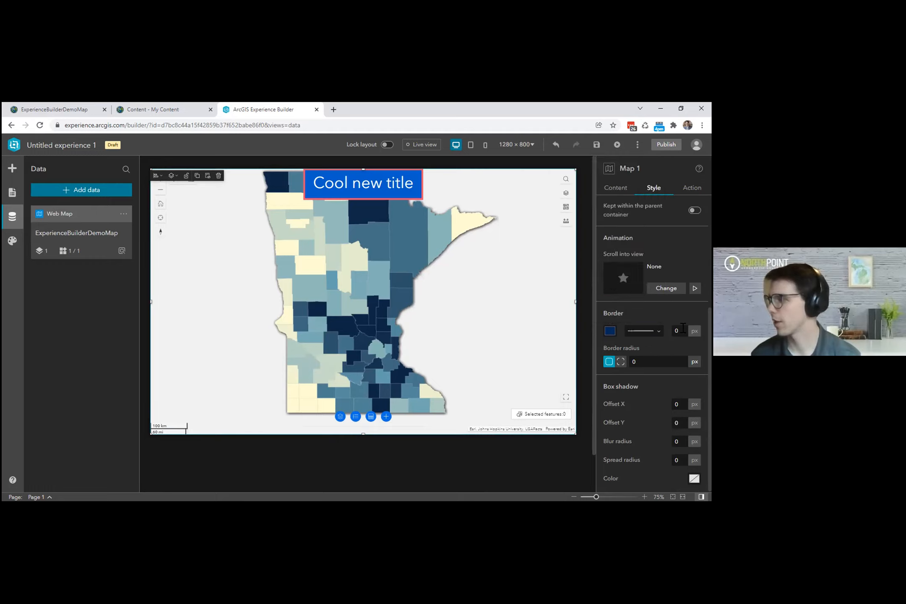
click(683, 327)
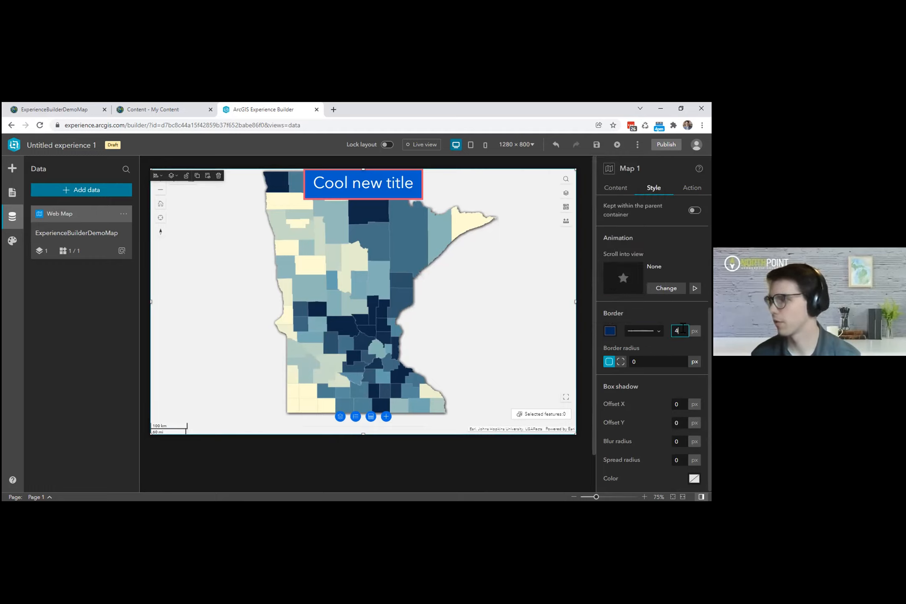
key(Tab)
click(579, 448)
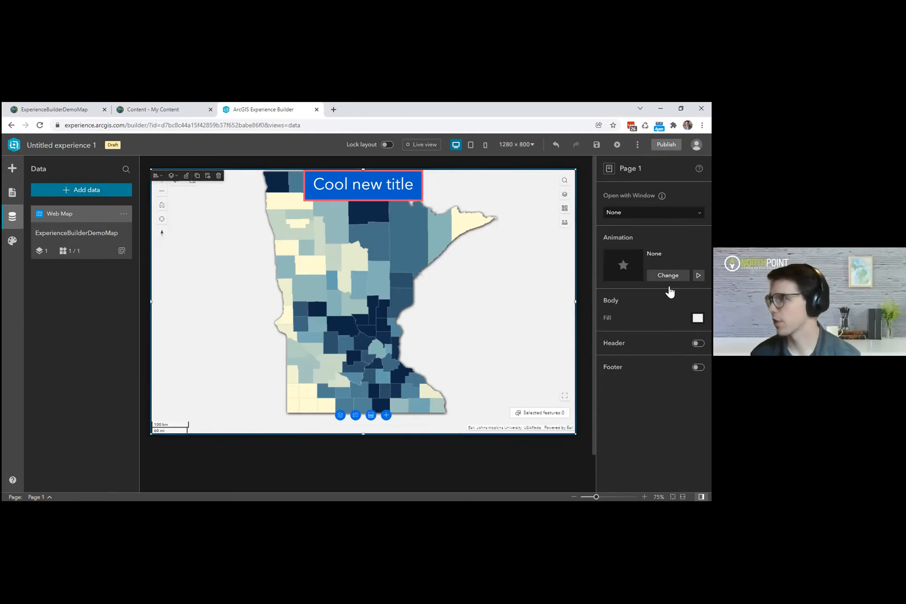
click(679, 190)
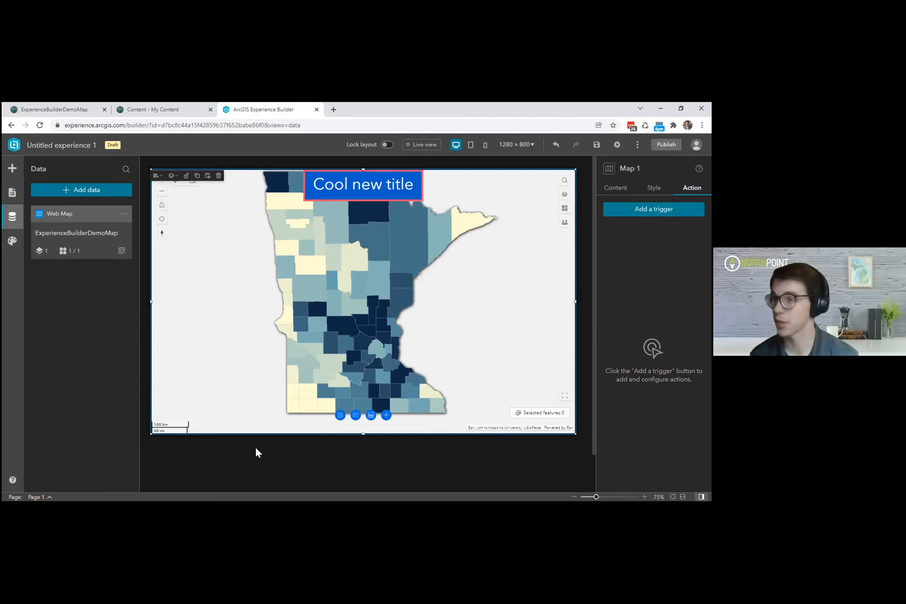
Add a Table widget over the lower-left part of the map, with a U.S. Counties and Territories for COVID-19 Trends sheet in Tabs arrangement.
click(12, 172)
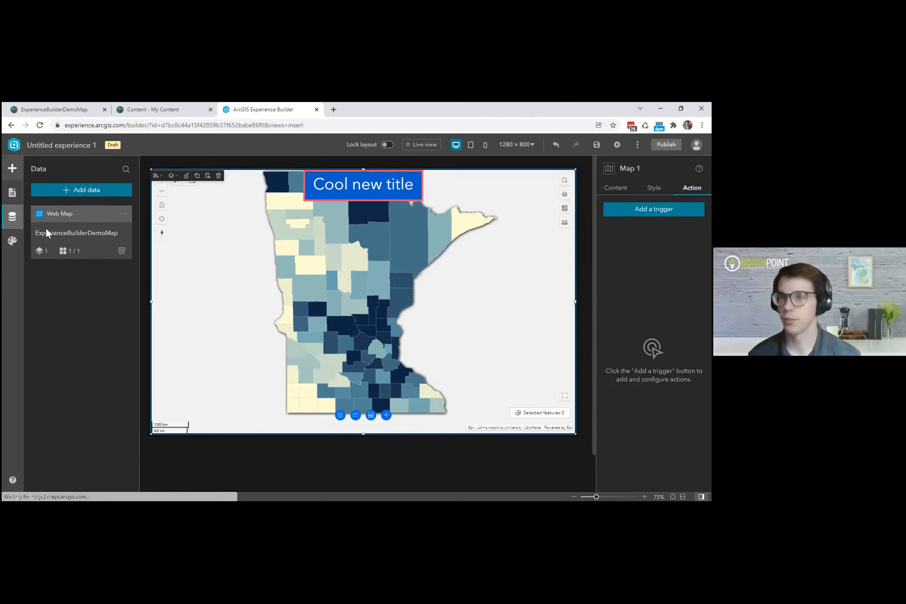
drag(105, 311, 259, 325)
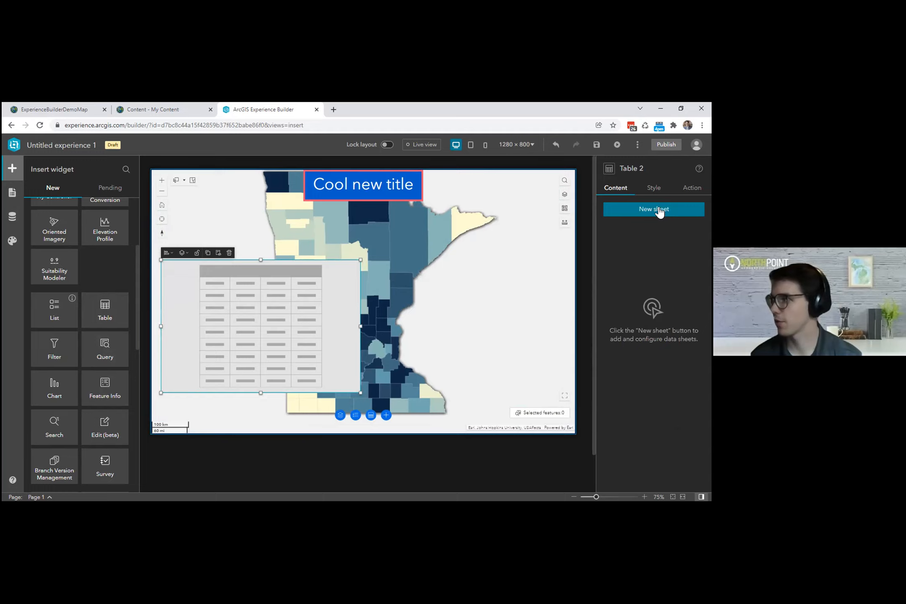
click(659, 212)
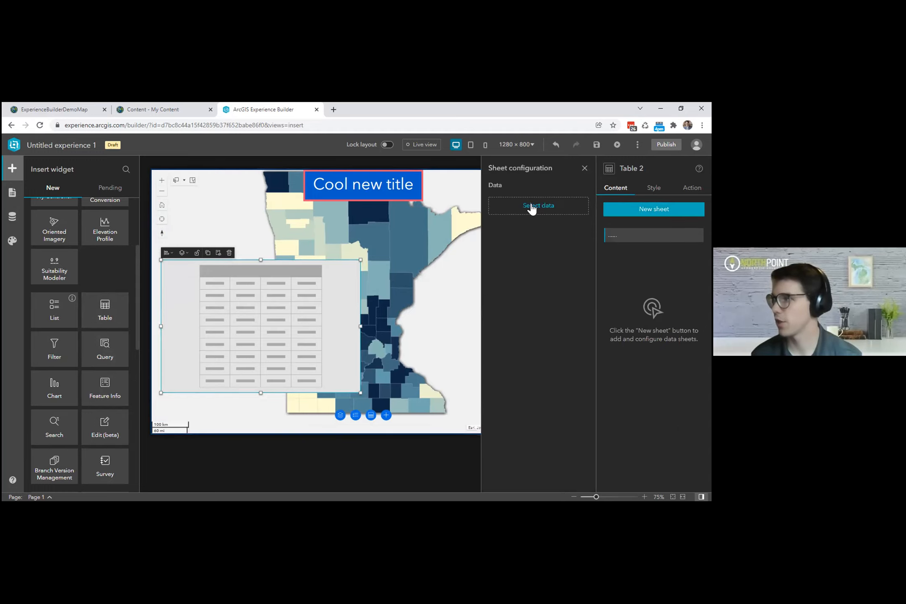
click(532, 208)
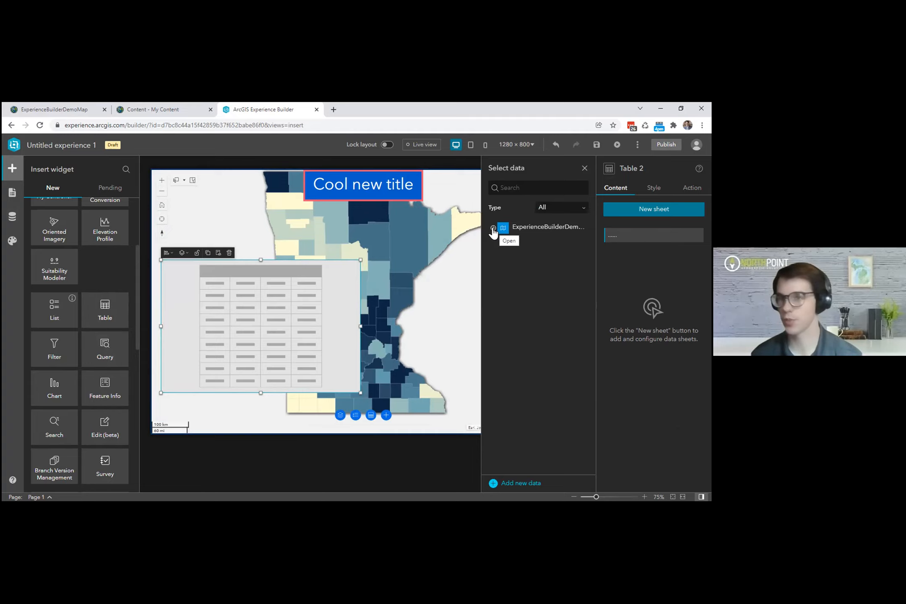
click(493, 230)
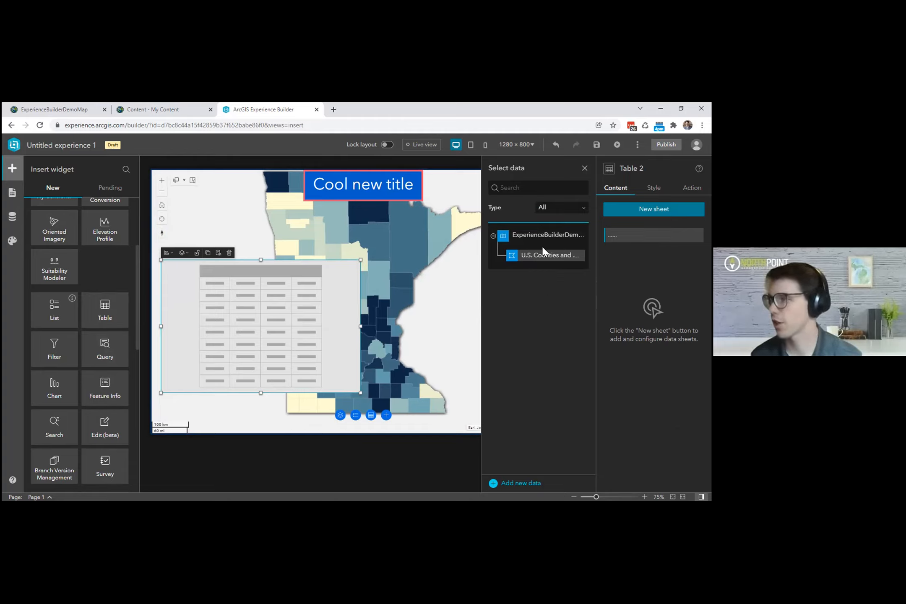
click(524, 261)
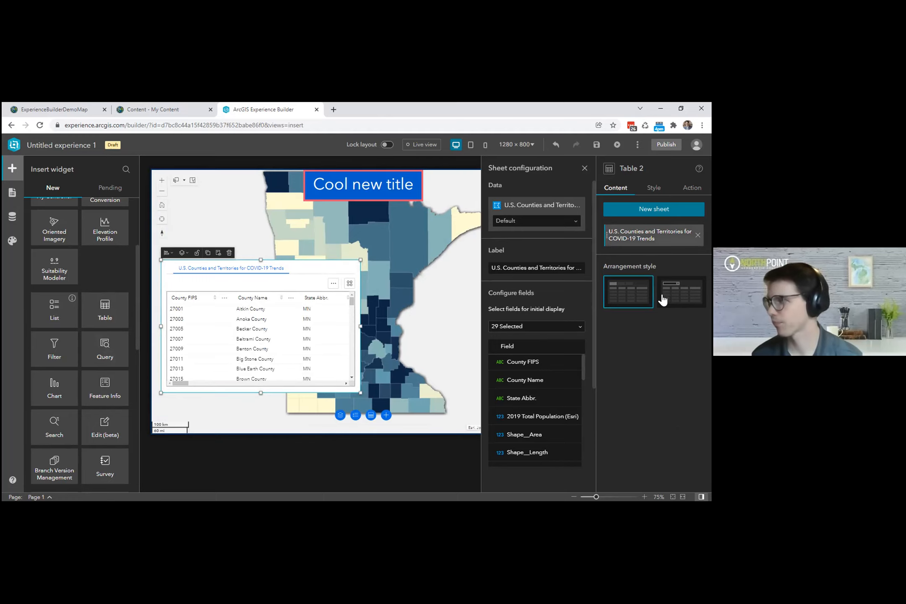
click(628, 295)
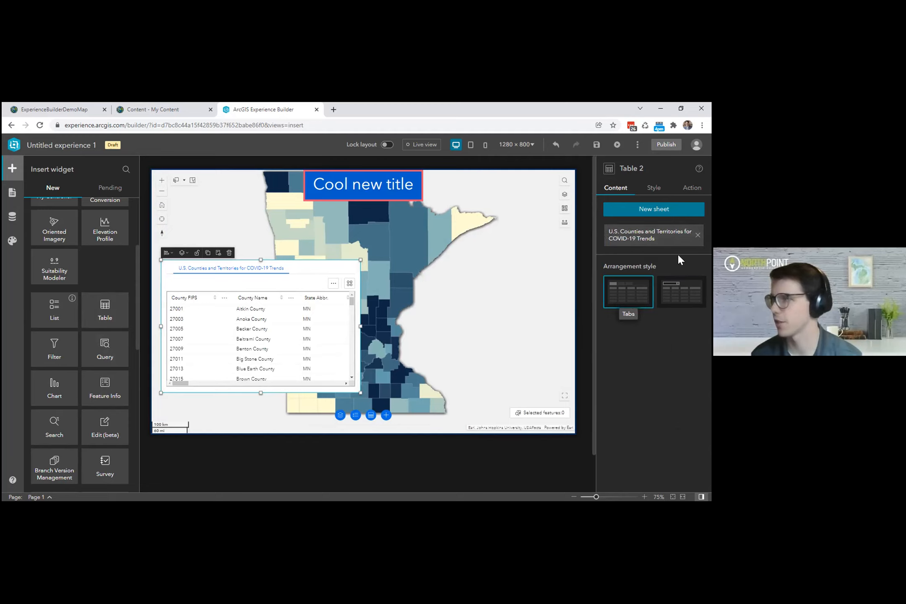
Review the new table's style settings and its available actions.
click(654, 188)
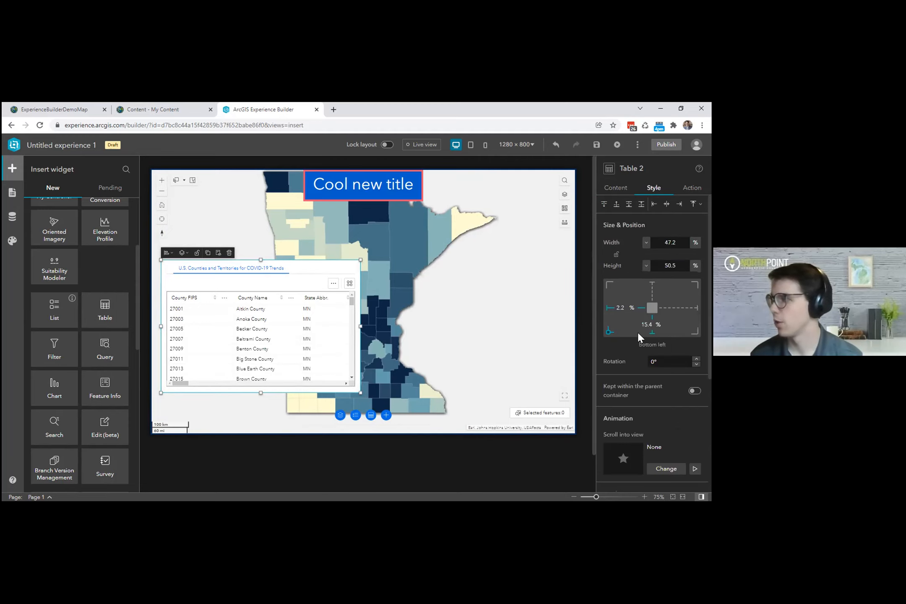
scroll(661, 390, down, 5)
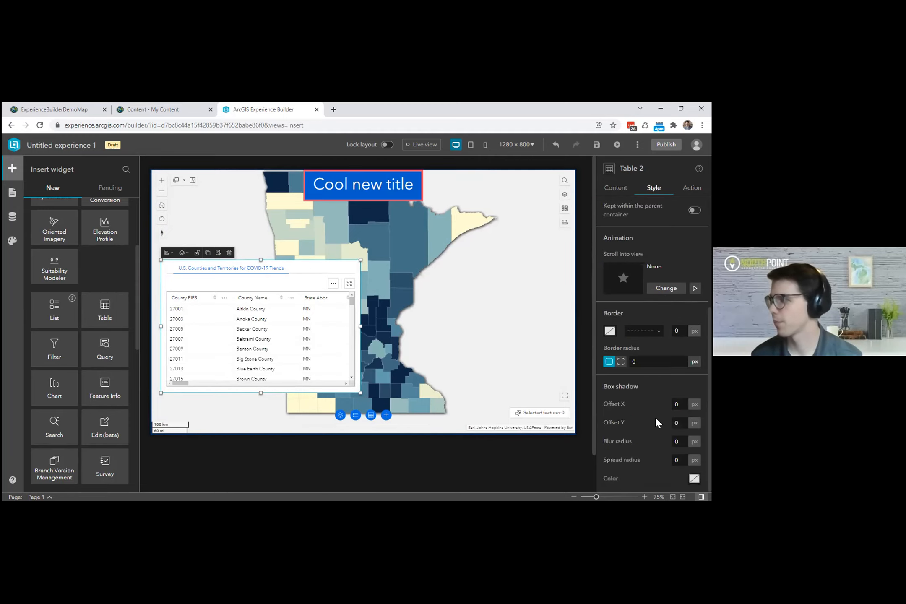
click(684, 191)
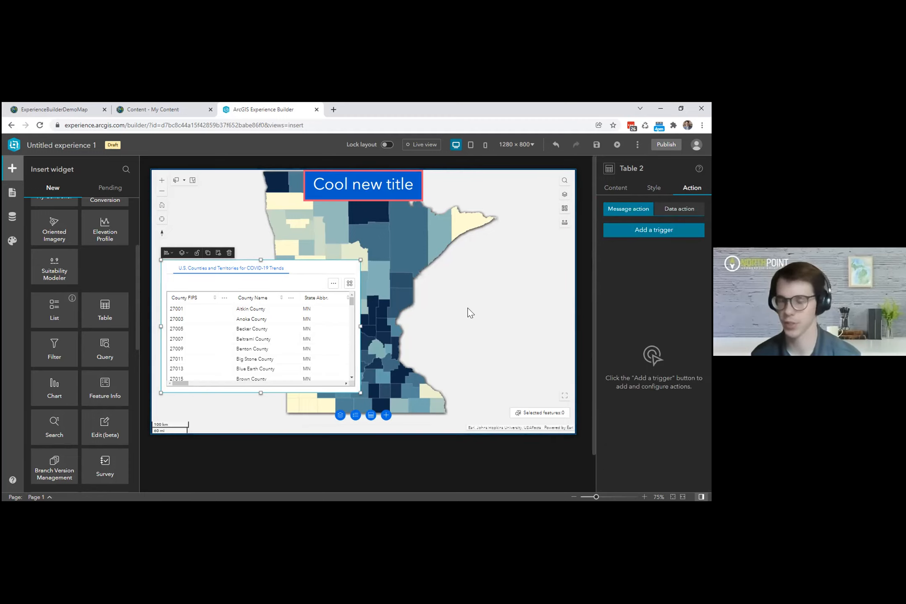
Add an Extent changes trigger to the map with the Framework action Filter data records on the U.S. Counties layer, without extra SQL conditions.
click(479, 329)
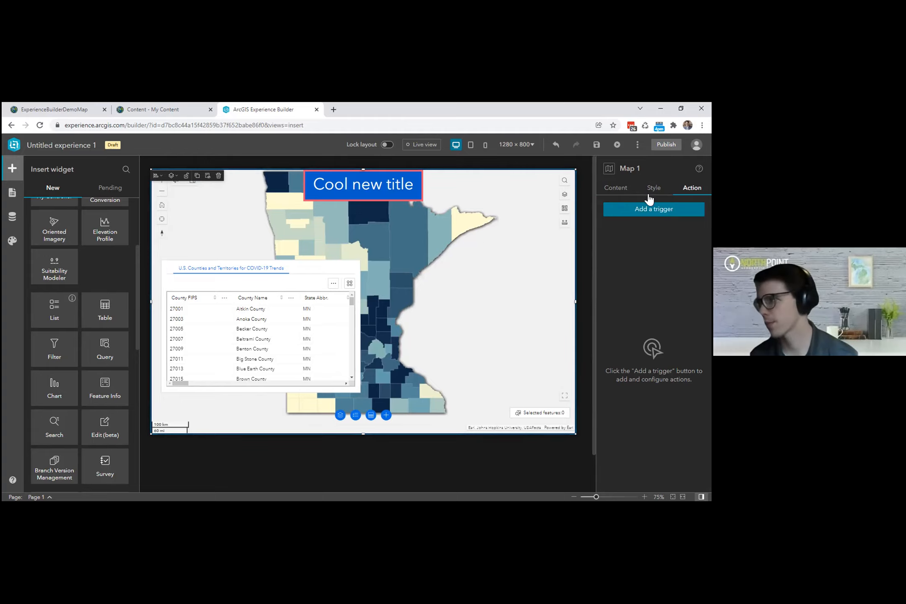
click(642, 214)
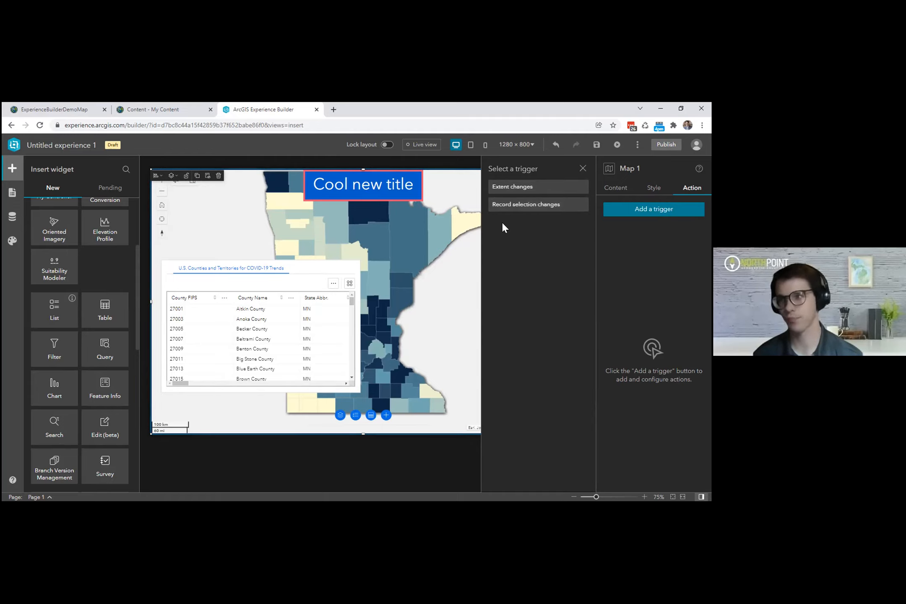
click(523, 189)
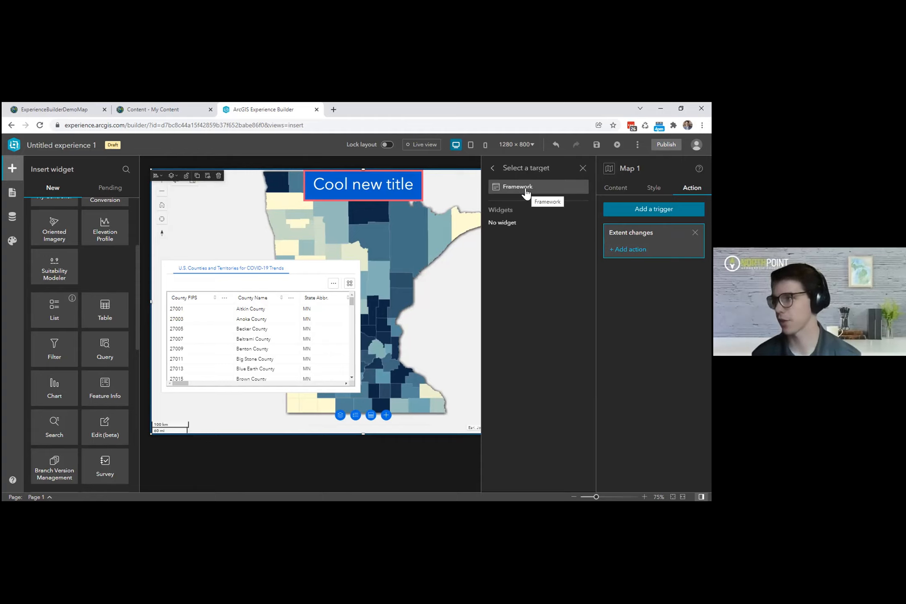
click(513, 190)
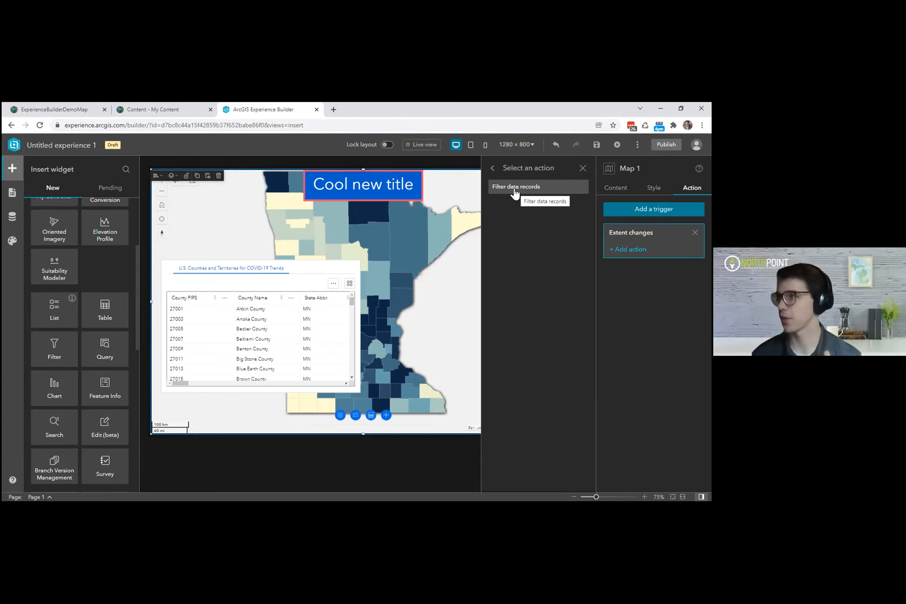
click(515, 192)
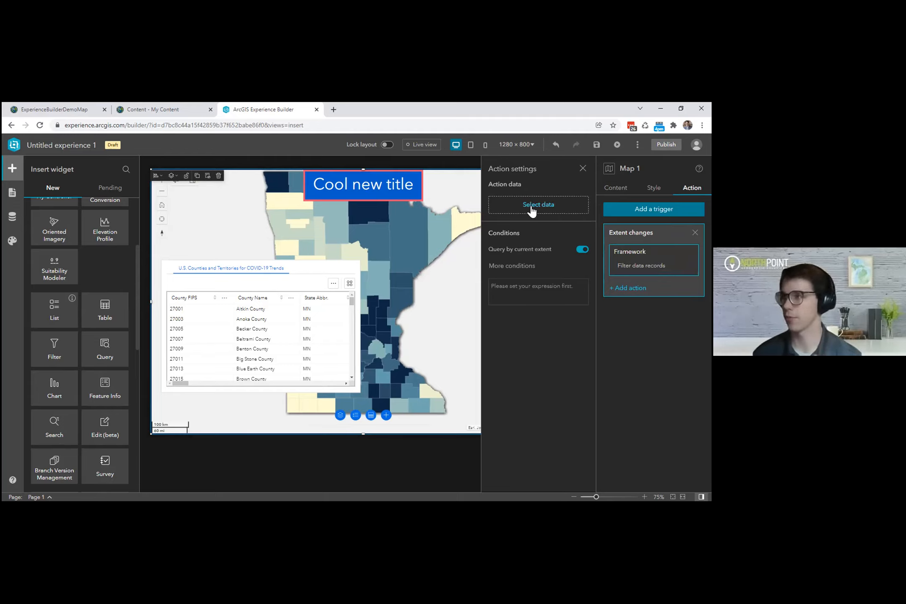
click(532, 210)
click(493, 206)
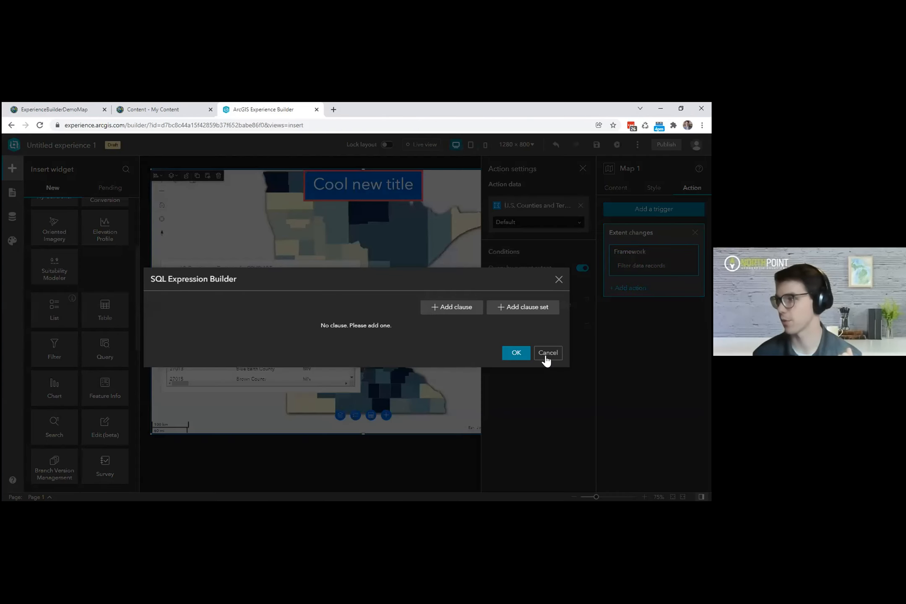
click(545, 356)
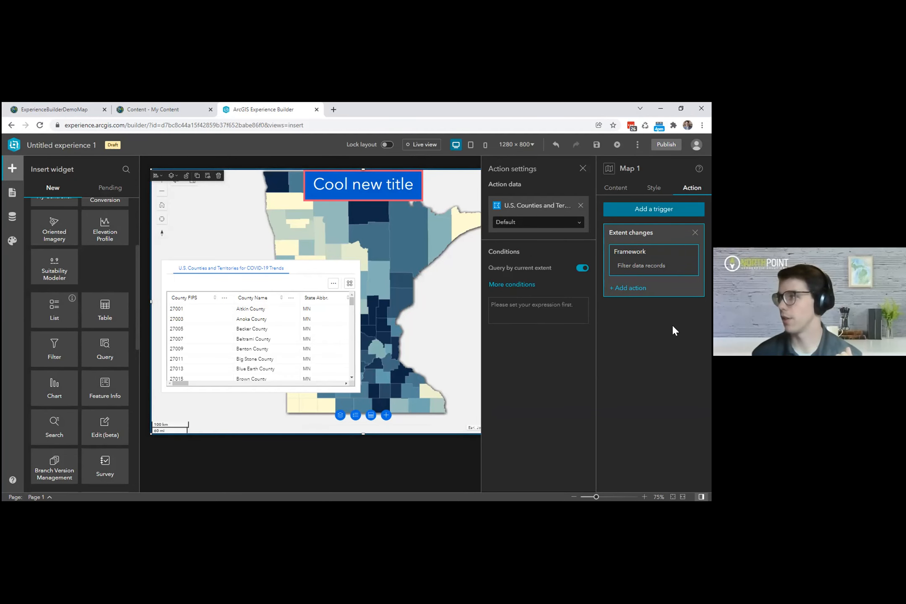
click(650, 370)
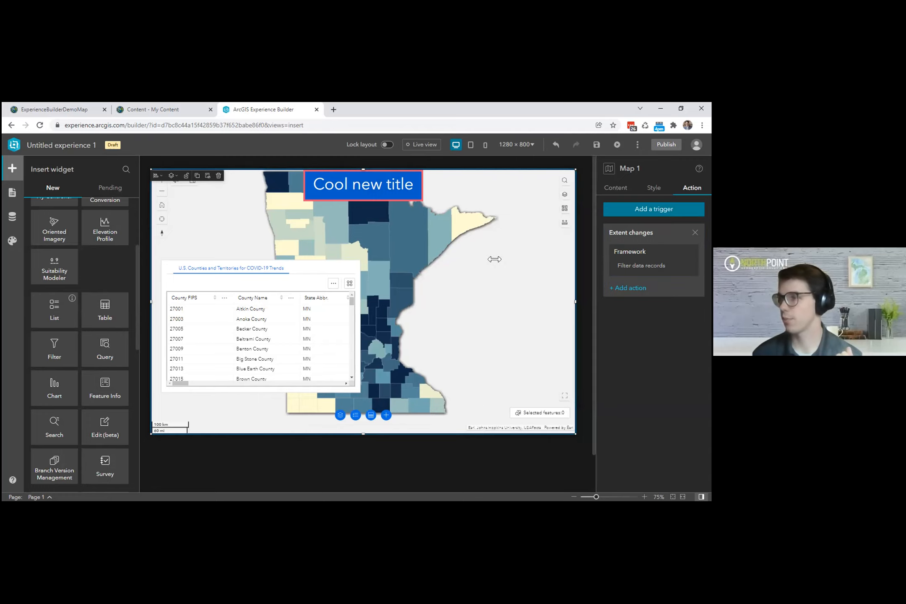
Test the extent filter in live view by zooming the map in and out over northeastern Minnesota and checking the table.
click(425, 145)
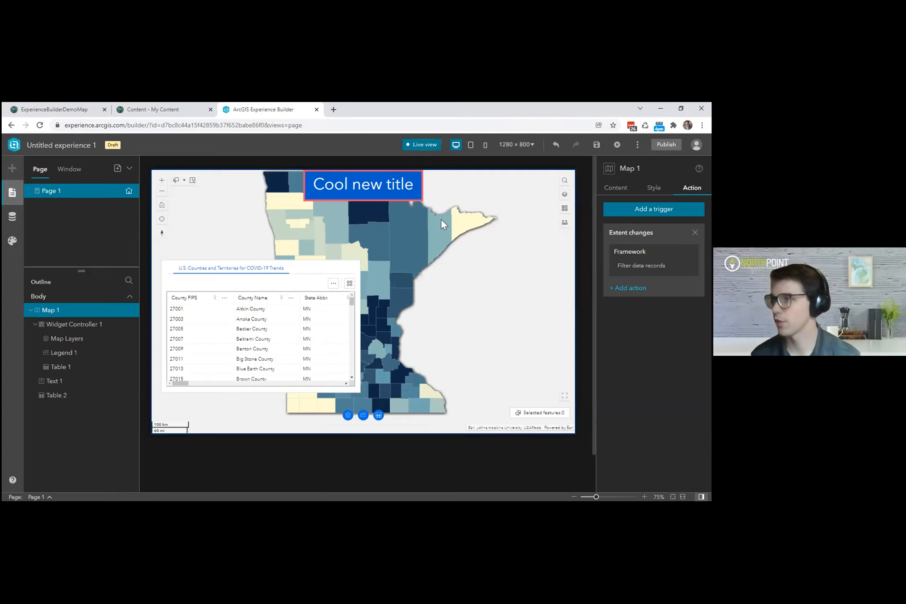
scroll(453, 256, up, 5)
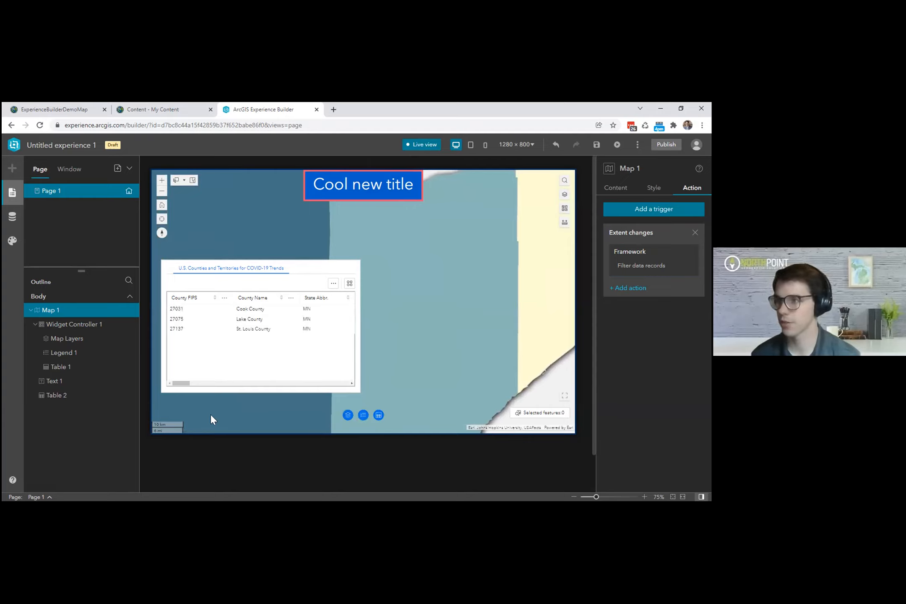
click(321, 384)
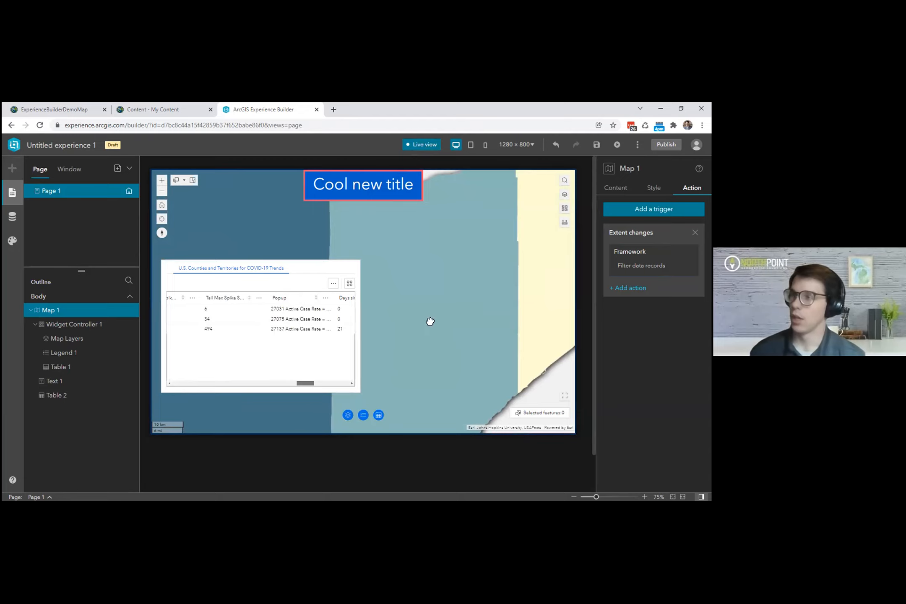
scroll(430, 322, down, 2)
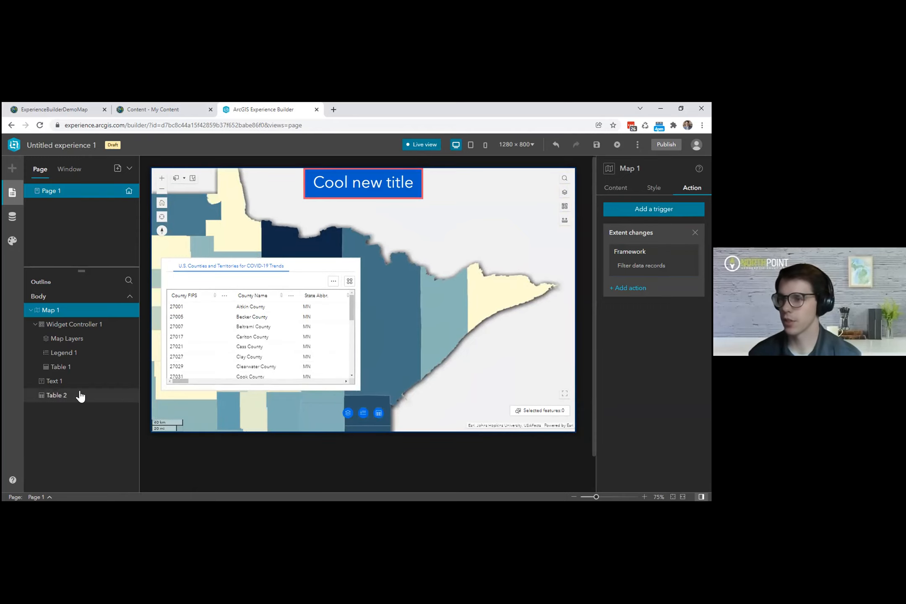
Select Table 2 in the page outline and turn off live view to return to editing.
click(133, 397)
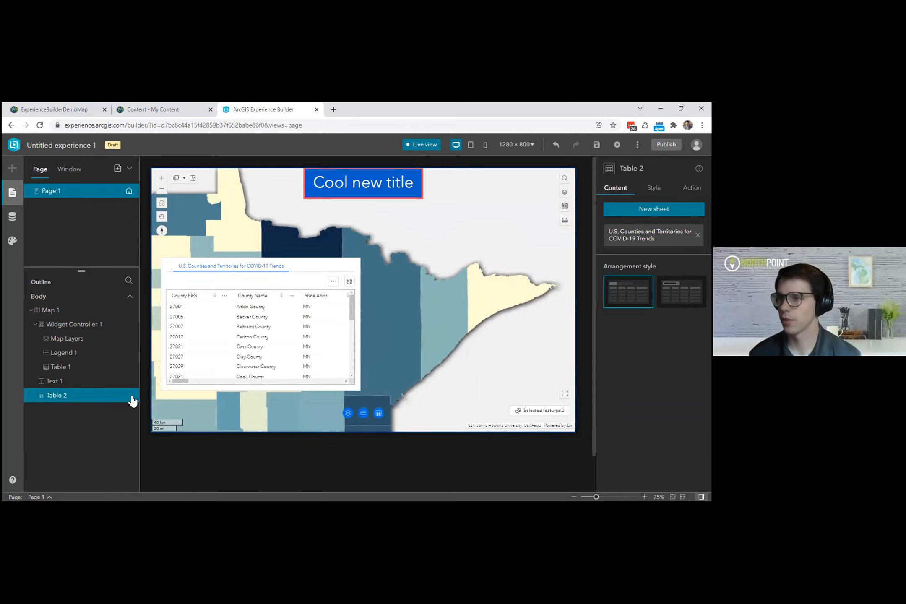
click(129, 395)
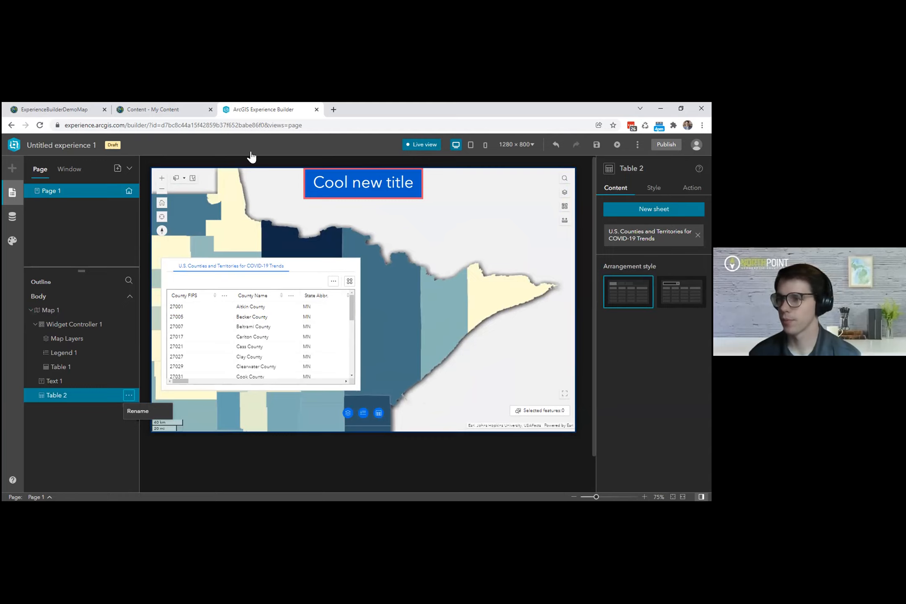
click(428, 144)
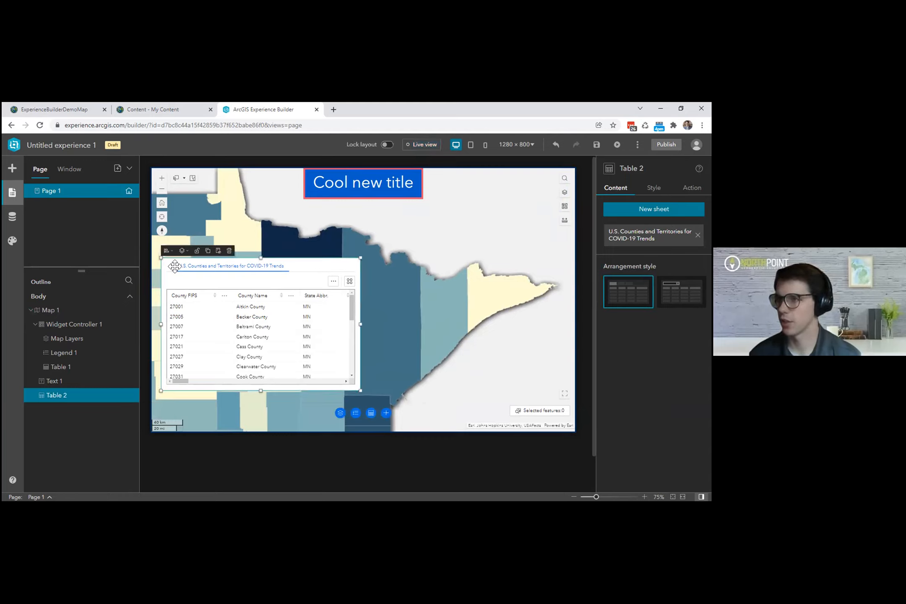
Delete Table 2 from the page and enable the custom layout for the 360 × 720 phone view.
click(228, 251)
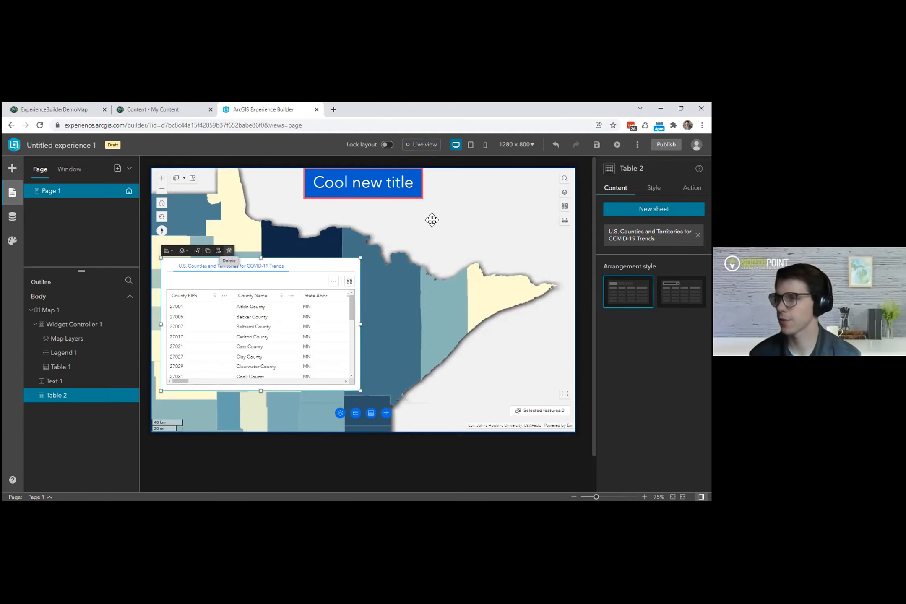
click(486, 146)
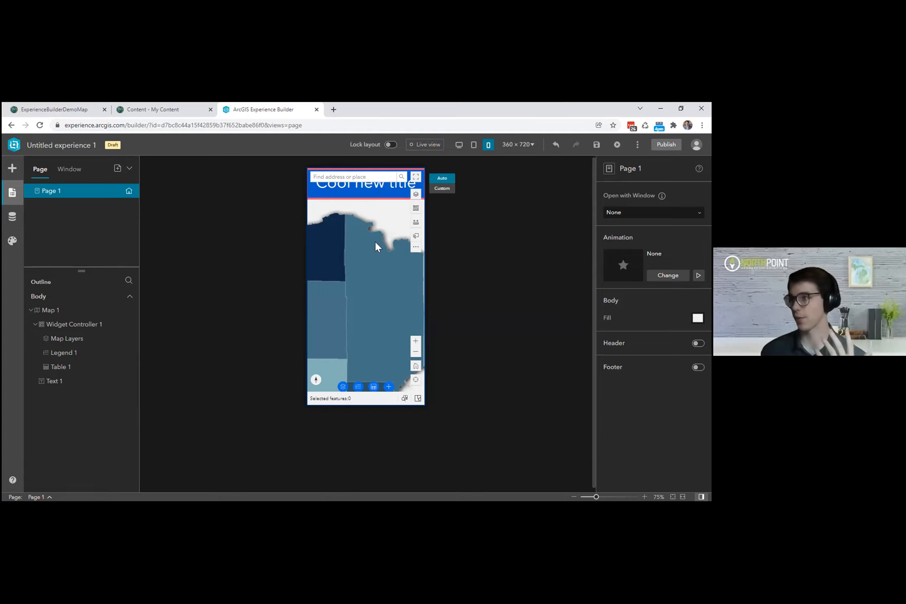
click(438, 189)
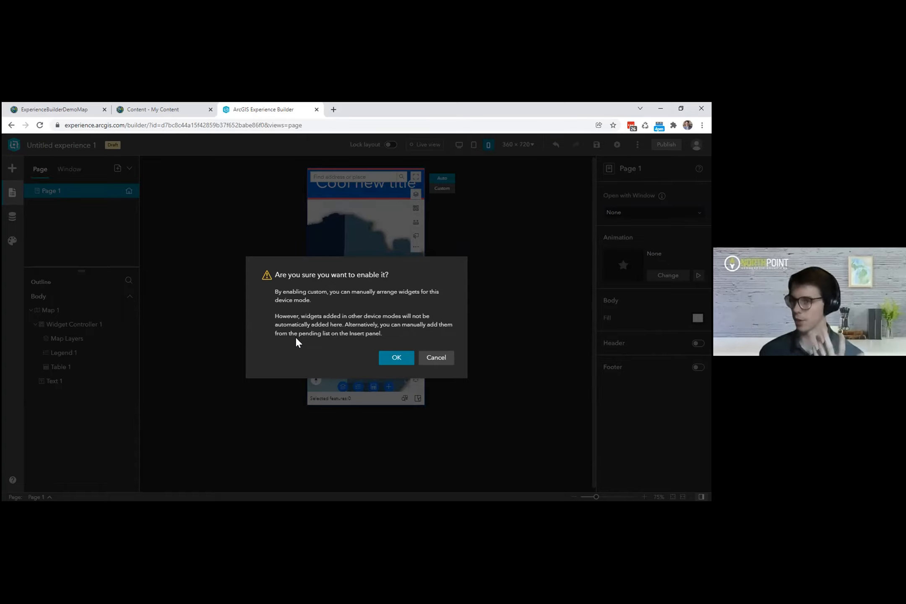
click(385, 359)
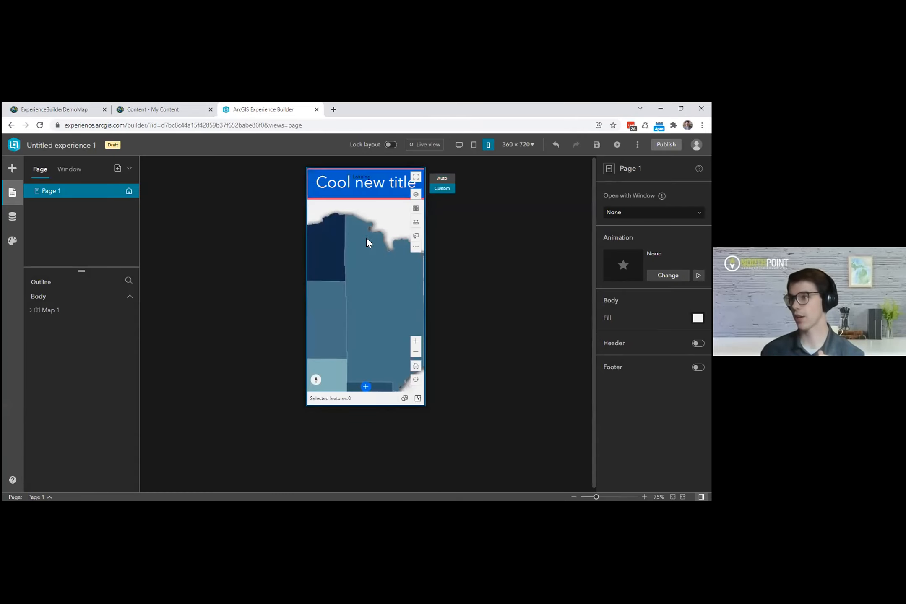
Turn off the Search tool for Map 1 in the phone layout and save the experience.
click(378, 276)
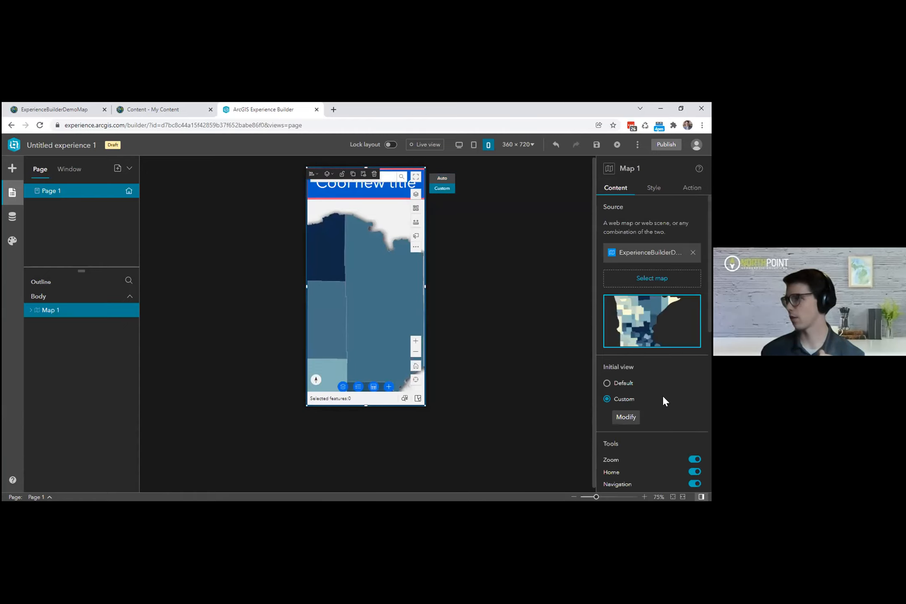
scroll(662, 394, down, 4)
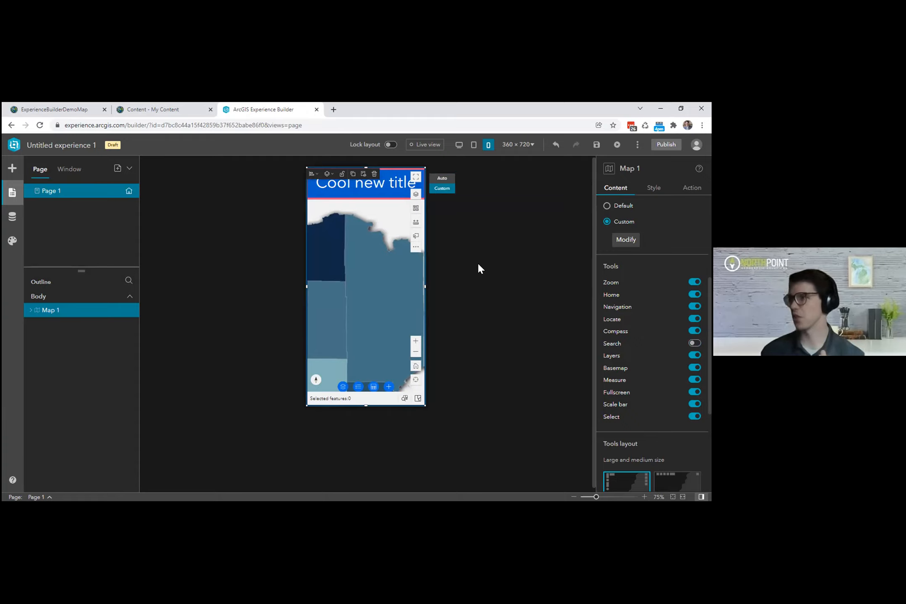
click(596, 145)
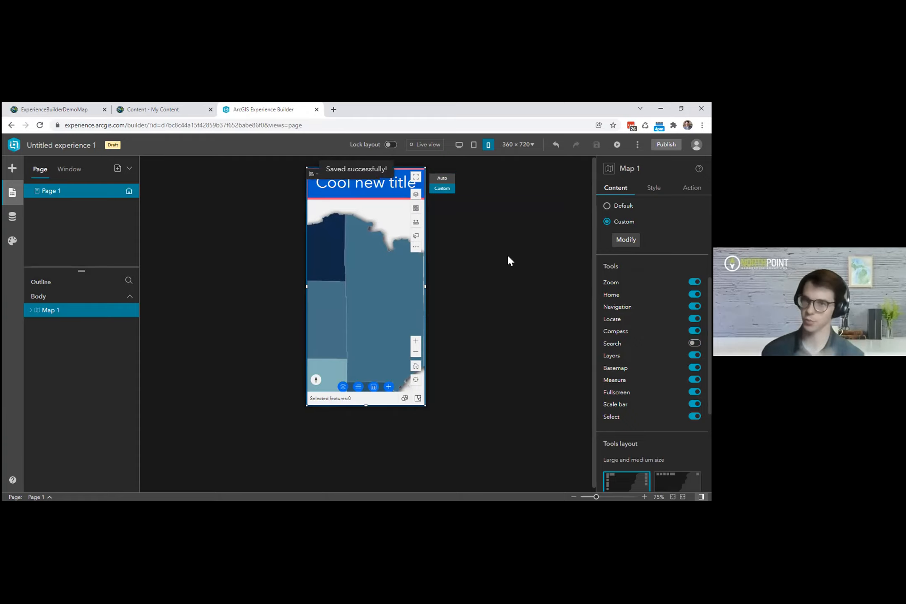